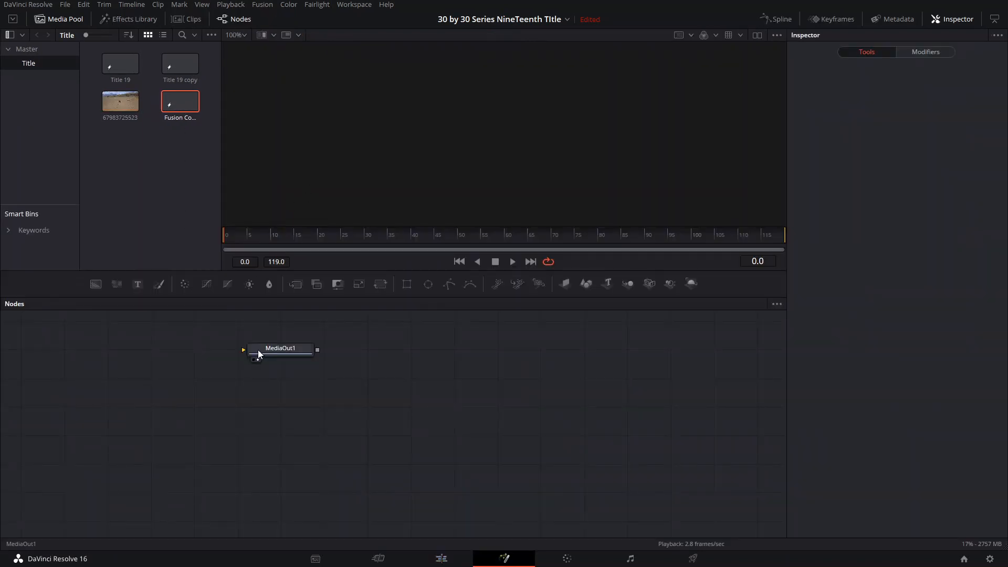
- Add a Background node, connect it to MediaOut1 and colour it dark red with a red value of about 0.449
{"action": "left_click_drag", "start_coordinate": [268, 349], "coordinate": [619, 414]}
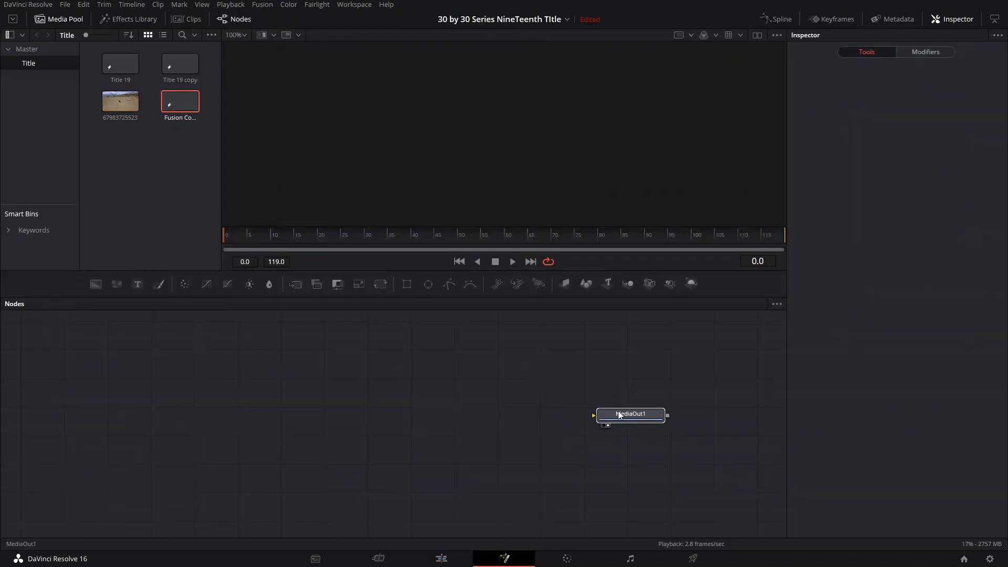
{"action": "left_click", "coordinate": [312, 361]}
{"action": "left_click", "coordinate": [104, 286]}
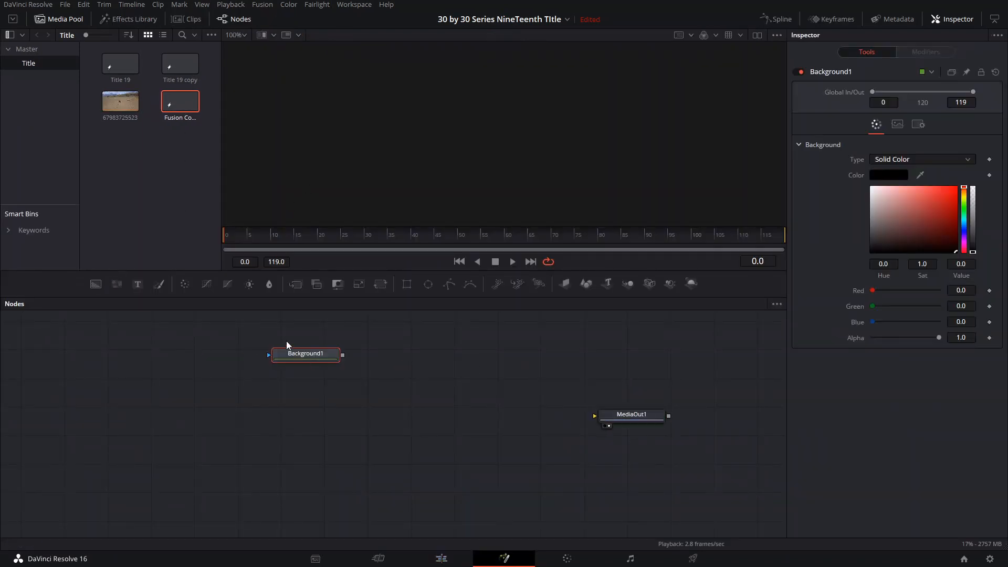
{"action": "left_click_drag", "start_coordinate": [296, 358], "coordinate": [632, 420]}
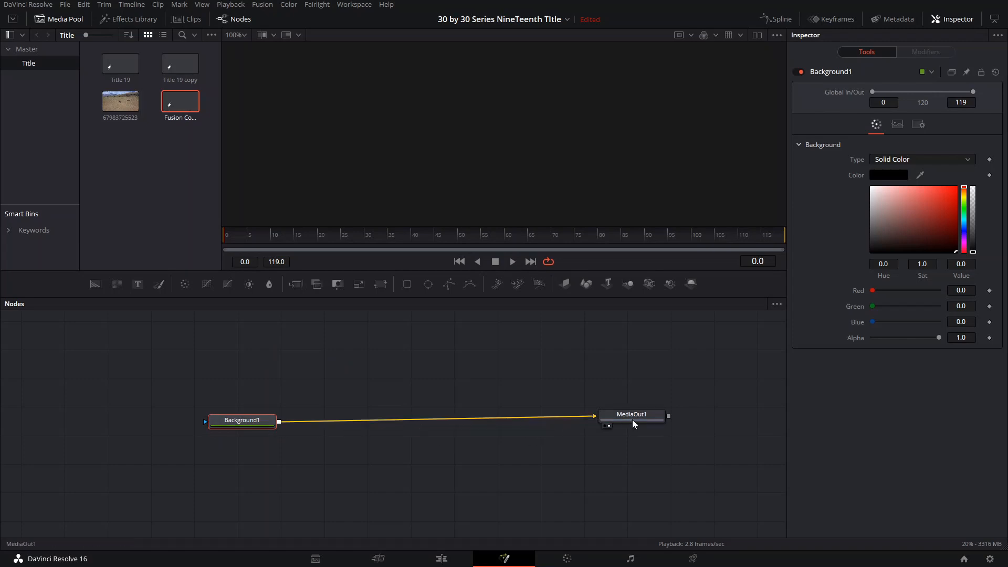
{"action": "left_click", "coordinate": [954, 222]}
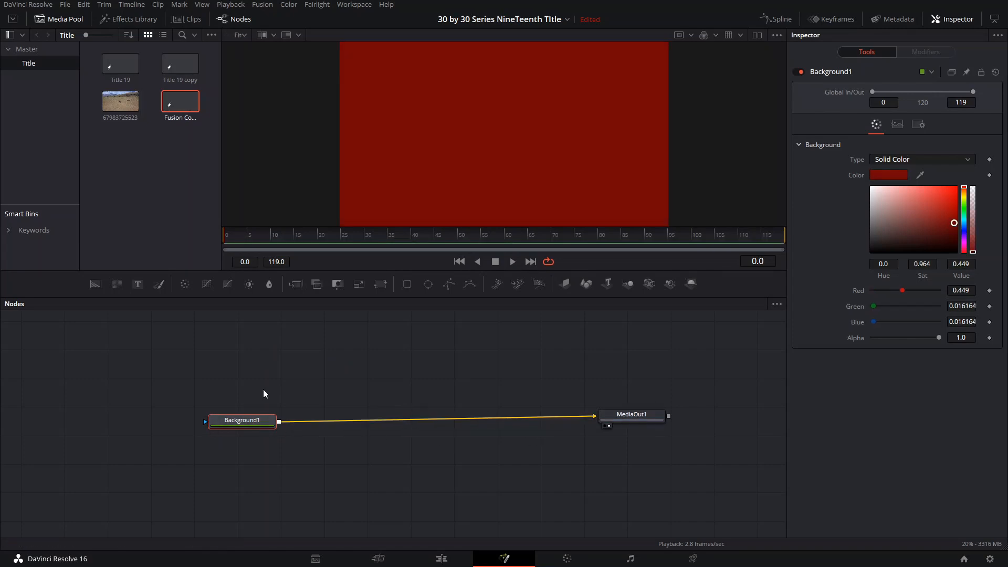
- Add a second black Background node and merge it over the red background
{"action": "left_click_drag", "start_coordinate": [315, 351], "coordinate": [283, 402]}
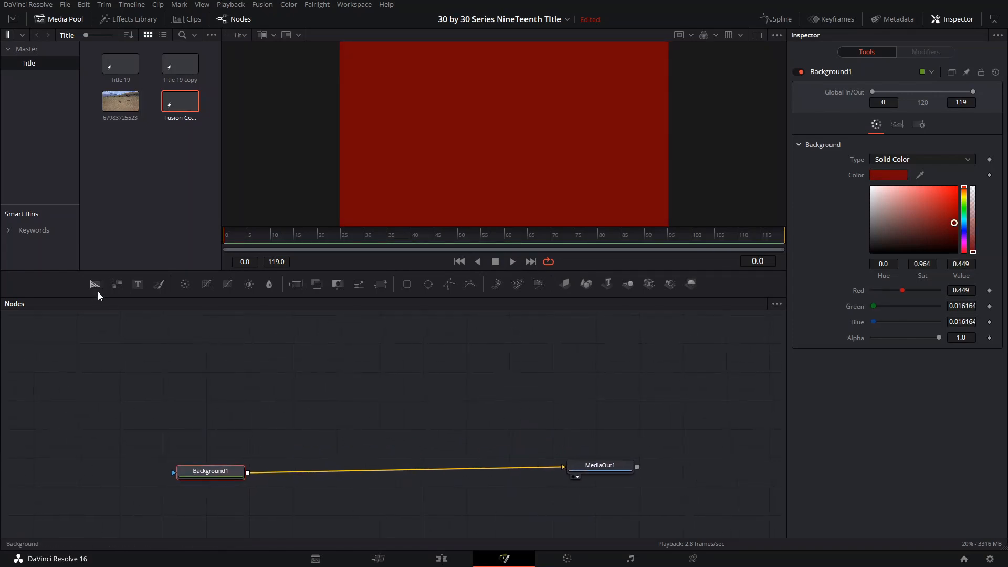
{"action": "key", "text": "ctrl+z"}
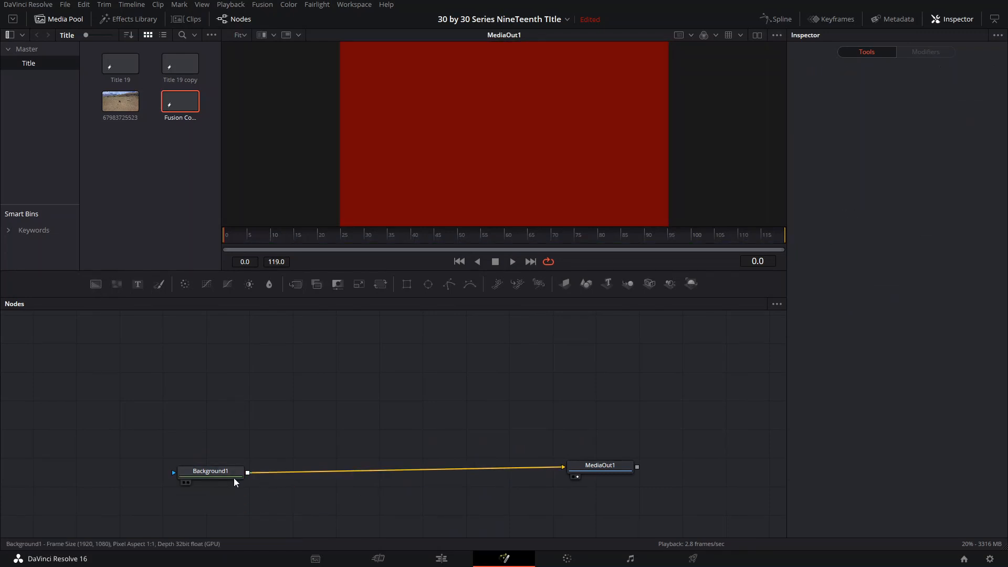
{"action": "left_click", "coordinate": [95, 284]}
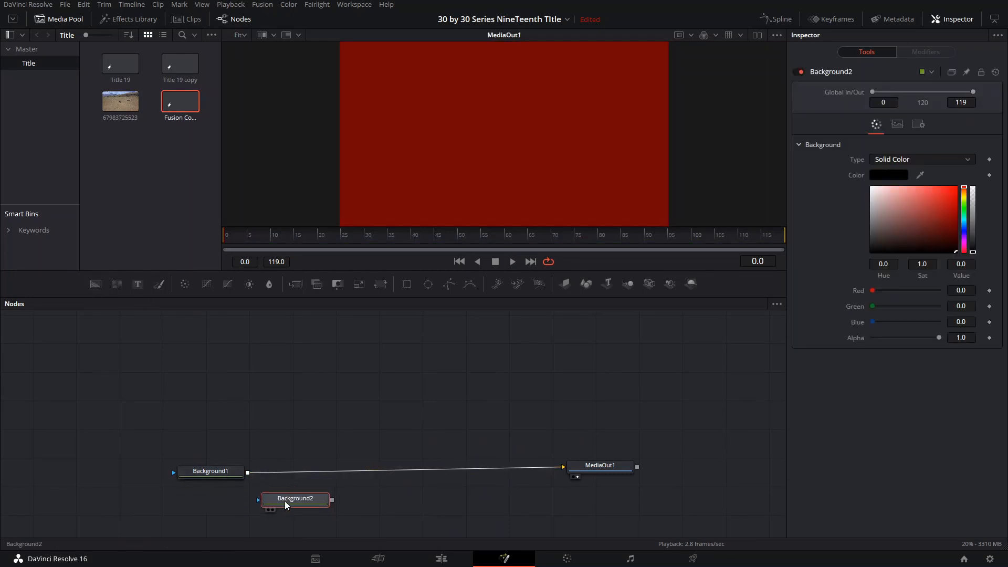
{"action": "left_click_drag", "start_coordinate": [286, 503], "coordinate": [409, 460]}
{"action": "left_click_drag", "start_coordinate": [251, 399], "coordinate": [215, 372]}
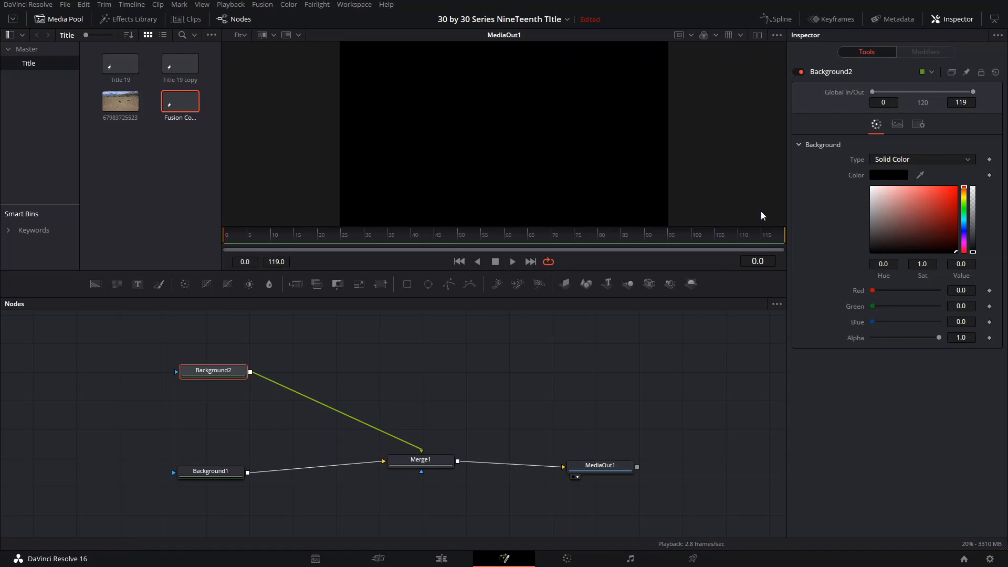
- Mask the black background with an ellipse about 0.27 in size, turn off Solid and set its border width to 0.0089
{"action": "left_click", "coordinate": [427, 284]}
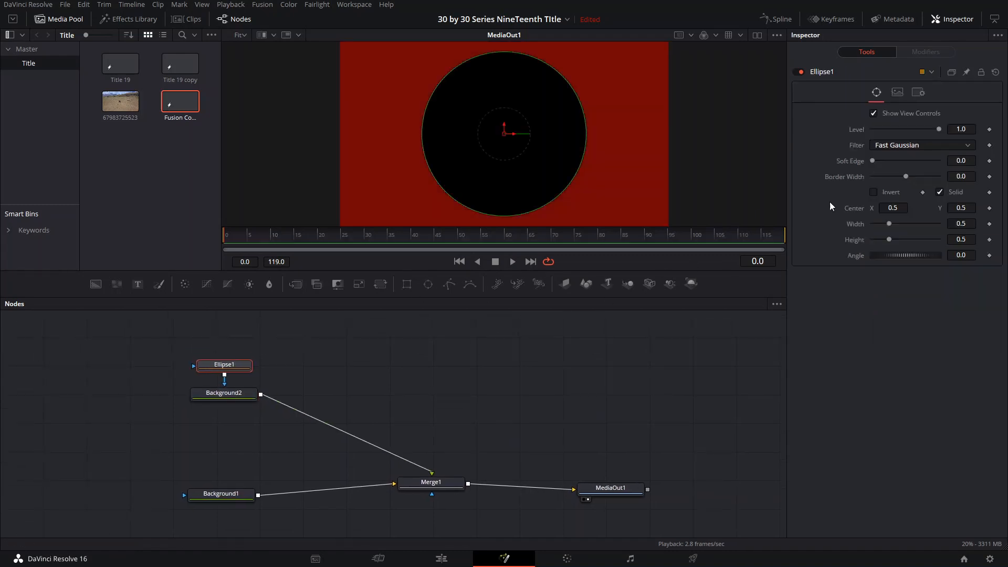
{"action": "left_click_drag", "start_coordinate": [565, 82], "coordinate": [537, 105]}
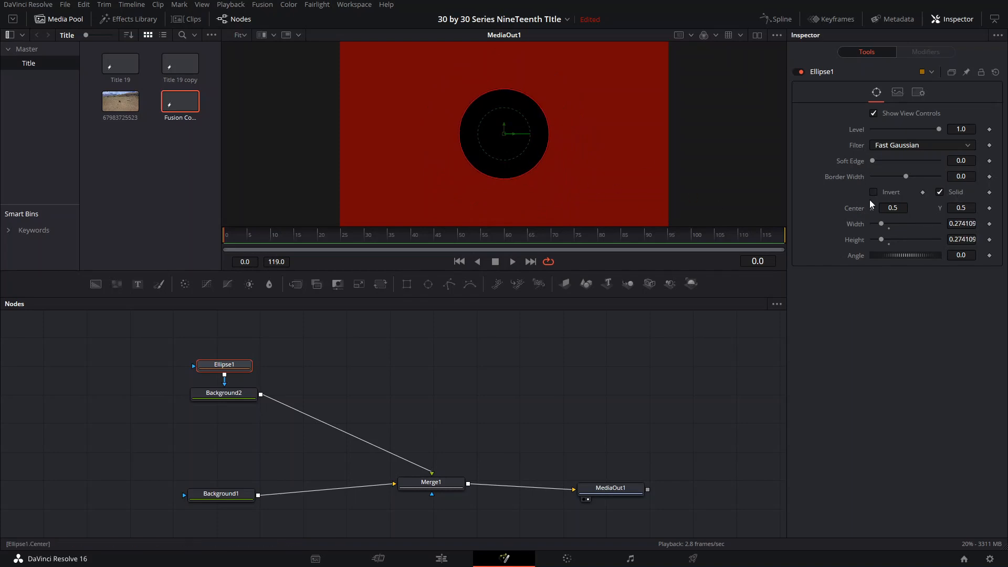
{"action": "left_click", "coordinate": [941, 193]}
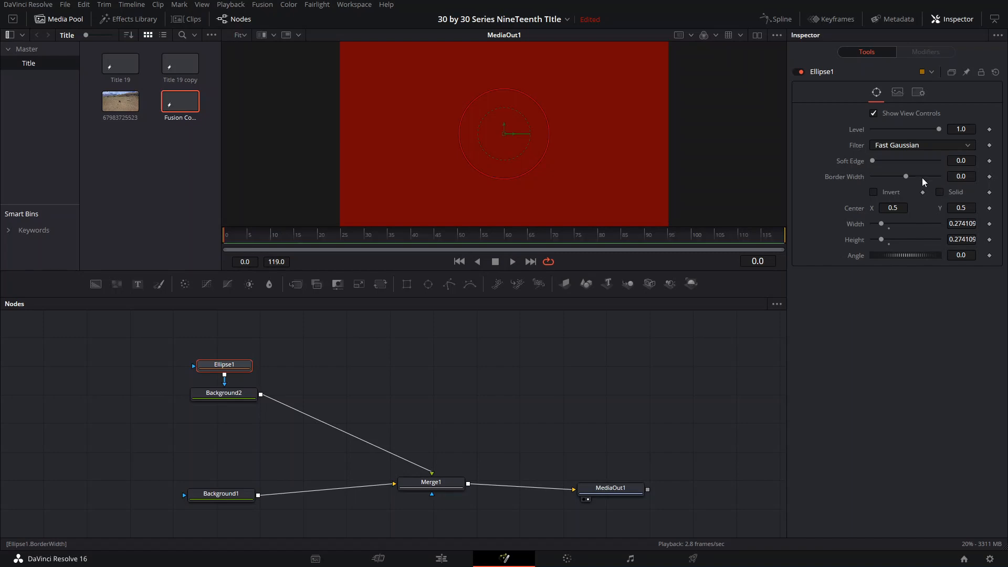
{"action": "left_click_drag", "start_coordinate": [904, 178], "coordinate": [915, 178]}
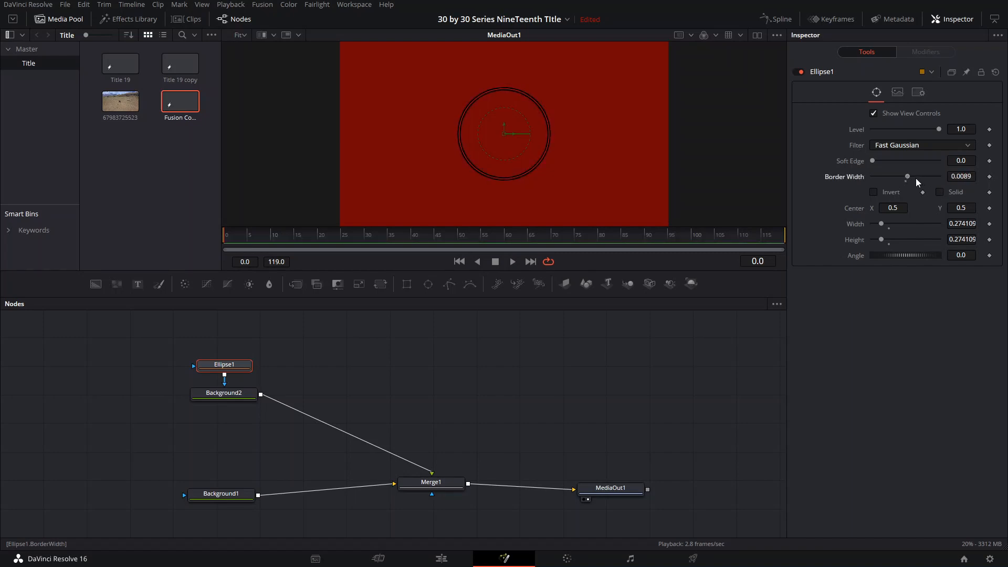
- Shrink the ring to a width and height of about 0.236
{"action": "scroll", "coordinate": [490, 166], "scroll_direction": "up", "scroll_amount": 2}
{"action": "scroll", "coordinate": [489, 165], "scroll_direction": "up", "scroll_amount": 3}
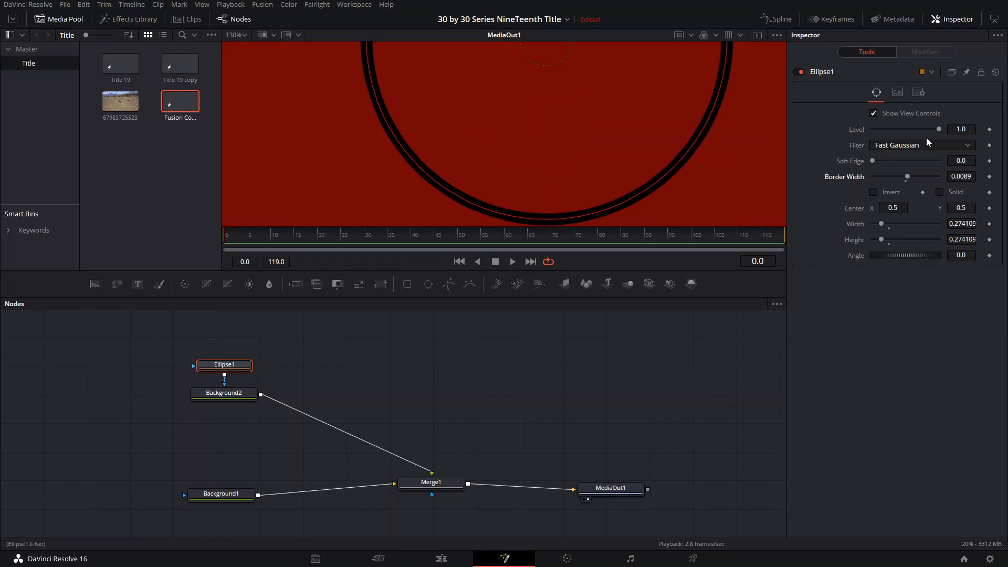
{"action": "scroll", "coordinate": [559, 133], "scroll_direction": "down", "scroll_amount": 2}
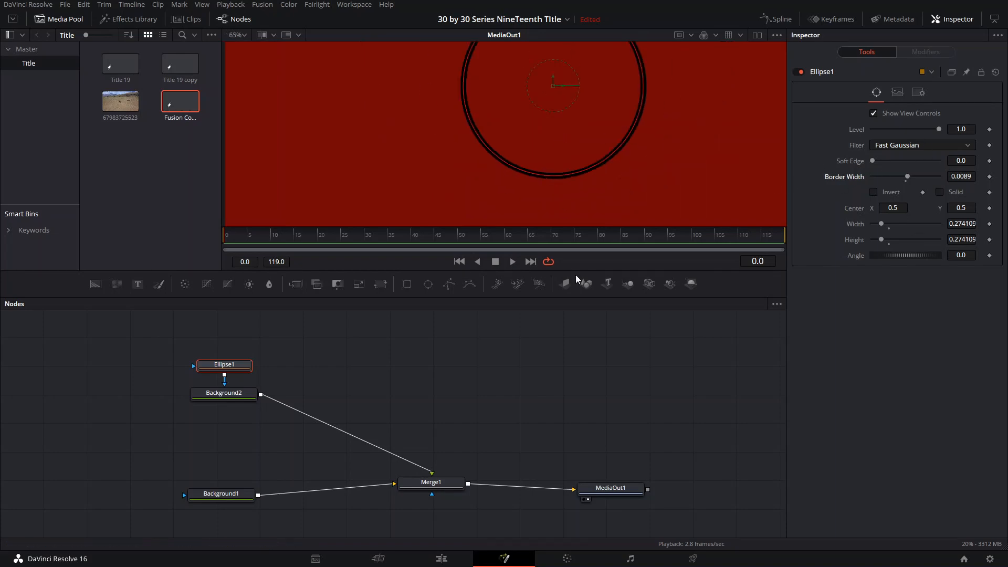
{"action": "left_click_drag", "start_coordinate": [689, 133], "coordinate": [687, 191]}
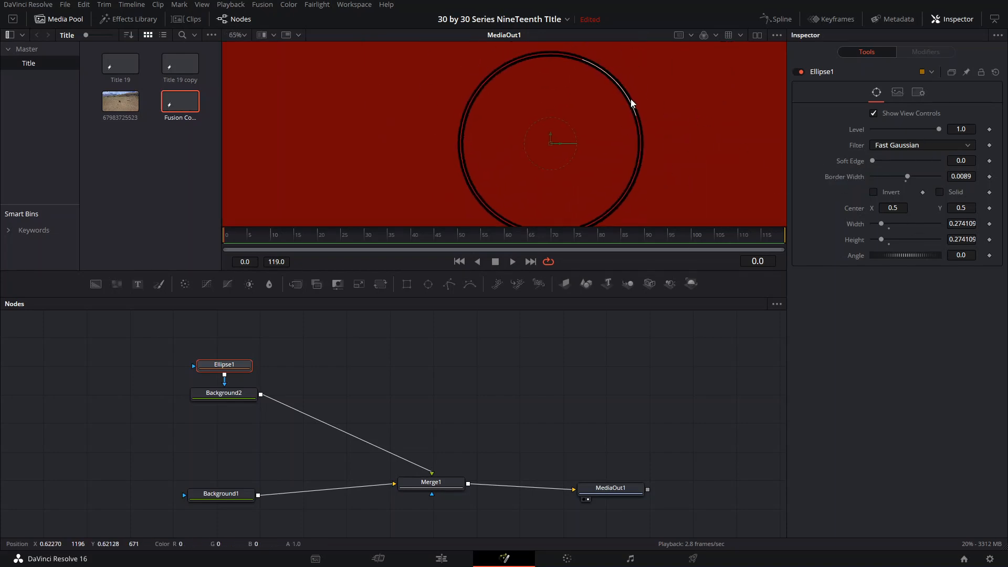
{"action": "left_click_drag", "start_coordinate": [630, 99], "coordinate": [618, 112]}
{"action": "scroll", "coordinate": [525, 223], "scroll_direction": "down", "scroll_amount": 3}
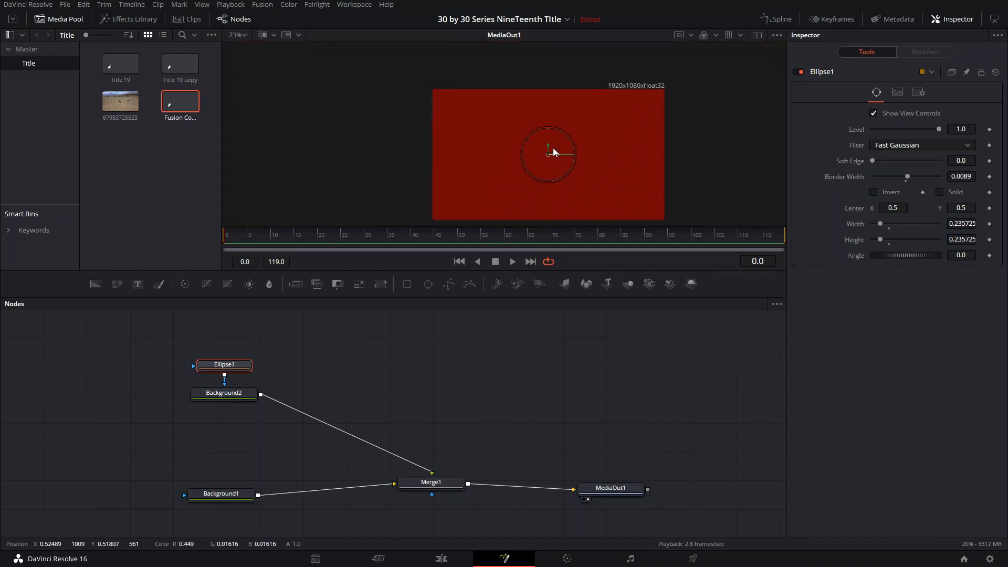
- Add a Text node, merge it with Background2 and feed that merge into Merge1 as foreground
{"action": "left_click", "coordinate": [138, 284]}
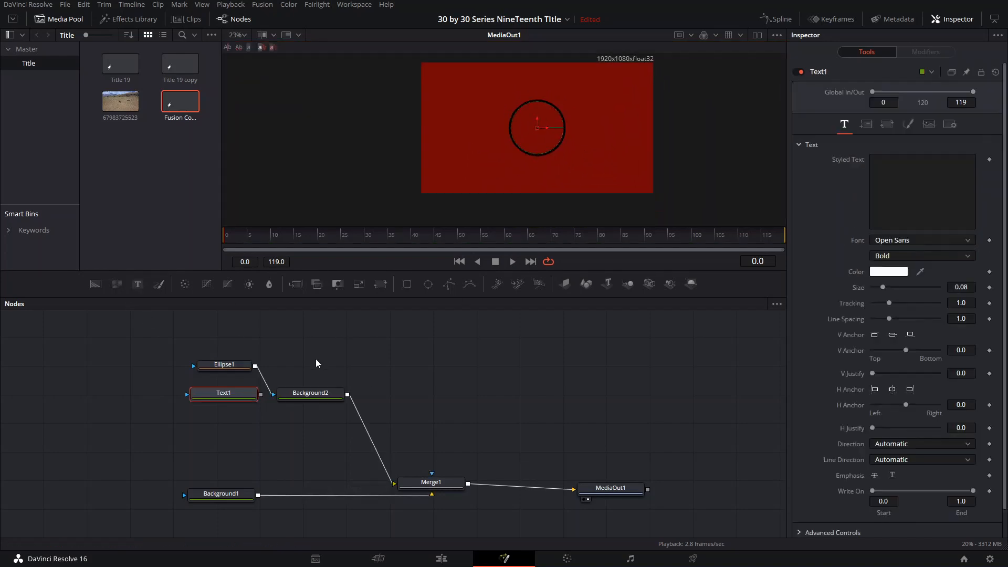
{"action": "left_click_drag", "start_coordinate": [223, 392], "coordinate": [458, 343]}
{"action": "left_click_drag", "start_coordinate": [347, 394], "coordinate": [484, 337]}
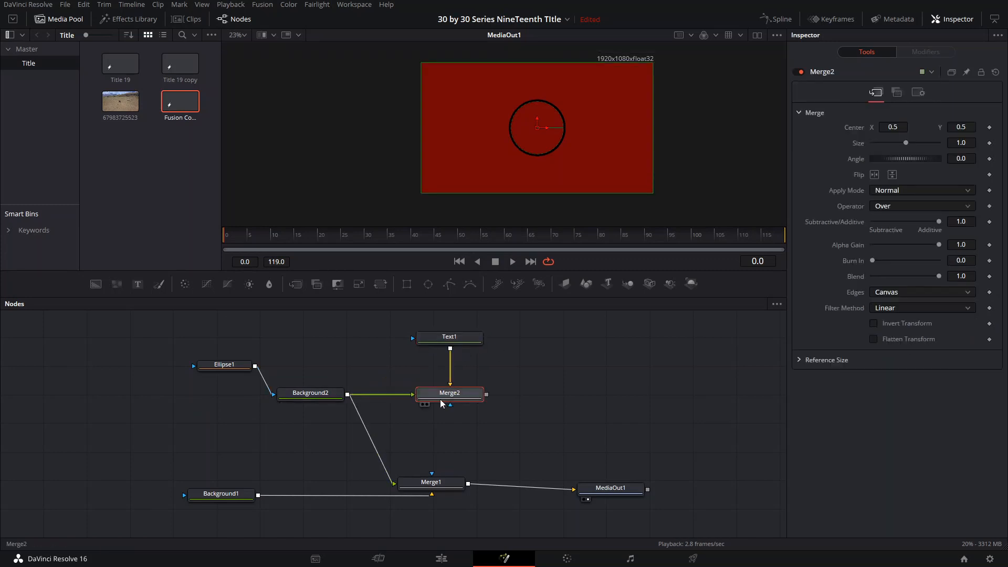
{"action": "left_click", "coordinate": [352, 405]}
{"action": "left_click_drag", "start_coordinate": [490, 398], "coordinate": [432, 474]}
- Rearrange the nodes so Ellipse1 sits above Background2 and Text1 sits just above Merge2
{"action": "left_click_drag", "start_coordinate": [365, 447], "coordinate": [363, 448]}
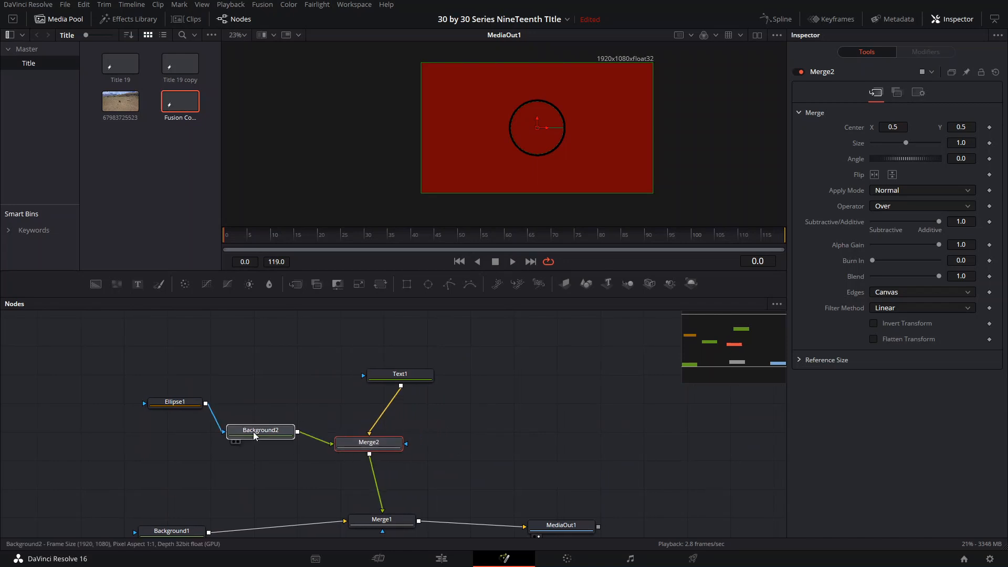
{"action": "left_click_drag", "start_coordinate": [253, 431], "coordinate": [222, 363]}
{"action": "left_click_drag", "start_coordinate": [237, 401], "coordinate": [201, 398]}
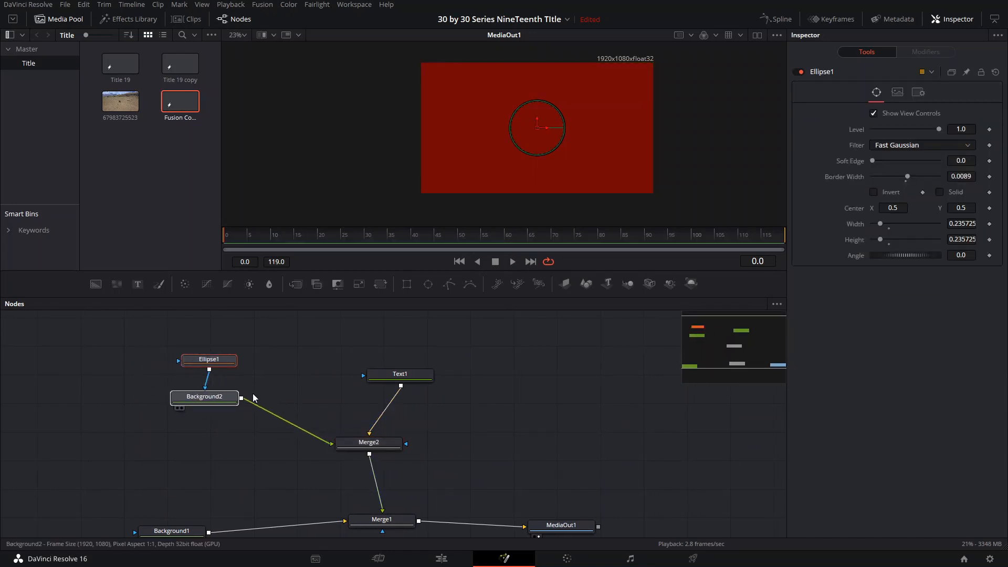
{"action": "left_click_drag", "start_coordinate": [386, 379], "coordinate": [363, 398]}
- Enter "MAIN TITLE" as the text of Text1 and set its font to NEXT ART
{"action": "left_click", "coordinate": [905, 173]}
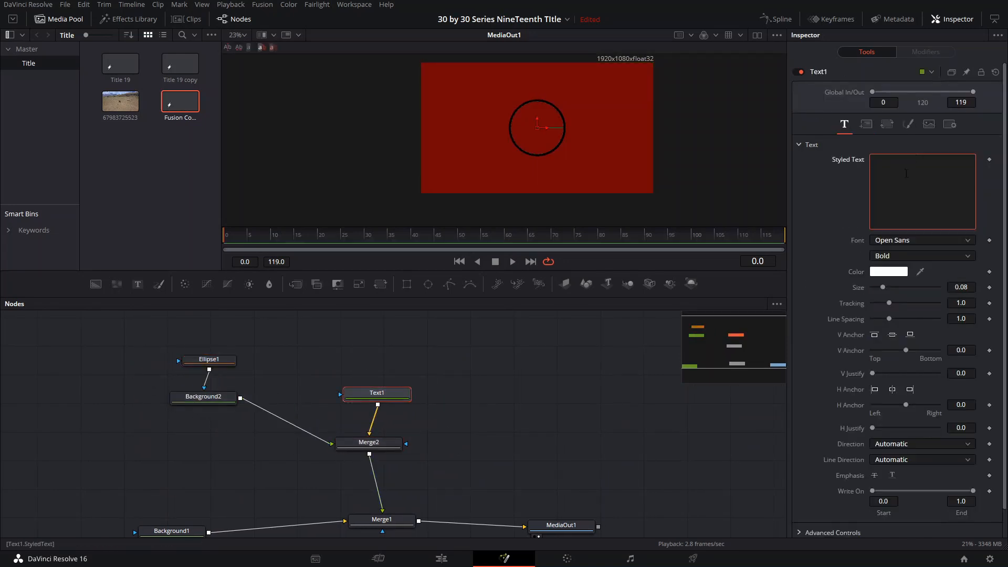
{"action": "type", "text": "MAIN TITLE"}
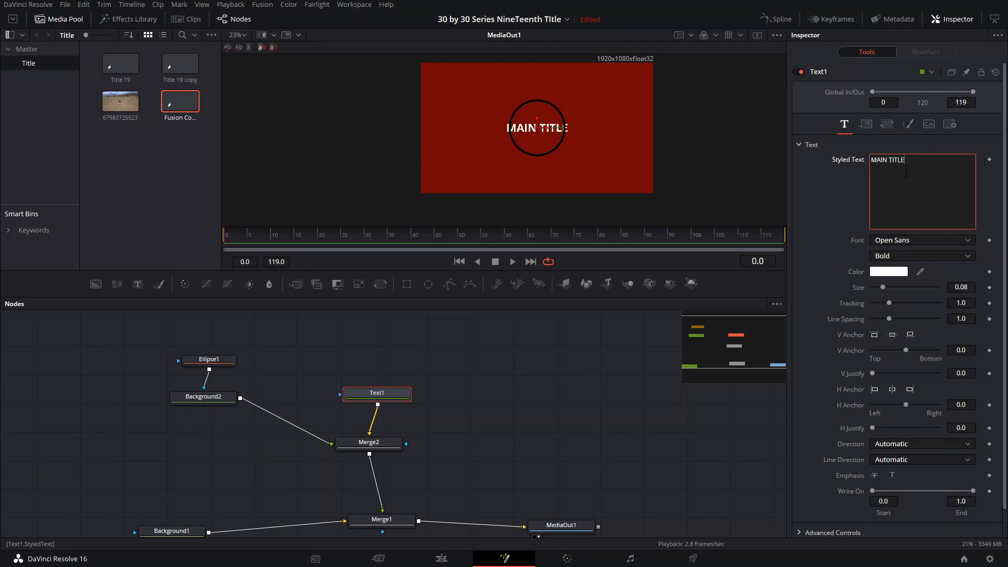
{"action": "left_click", "coordinate": [945, 240]}
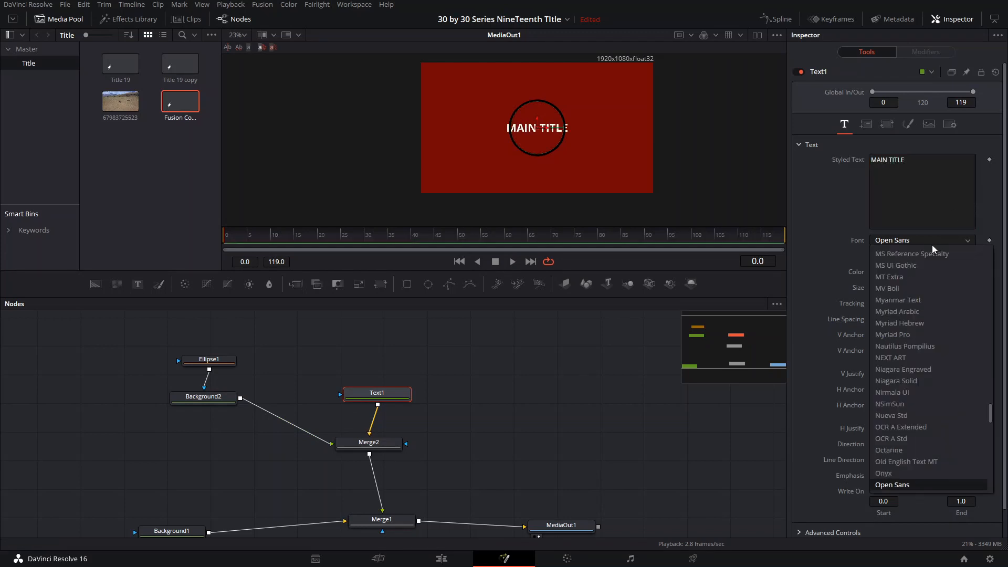
{"action": "scroll", "coordinate": [947, 360], "scroll_direction": "up", "scroll_amount": 3}
{"action": "scroll", "coordinate": [947, 360], "scroll_direction": "down", "scroll_amount": 4}
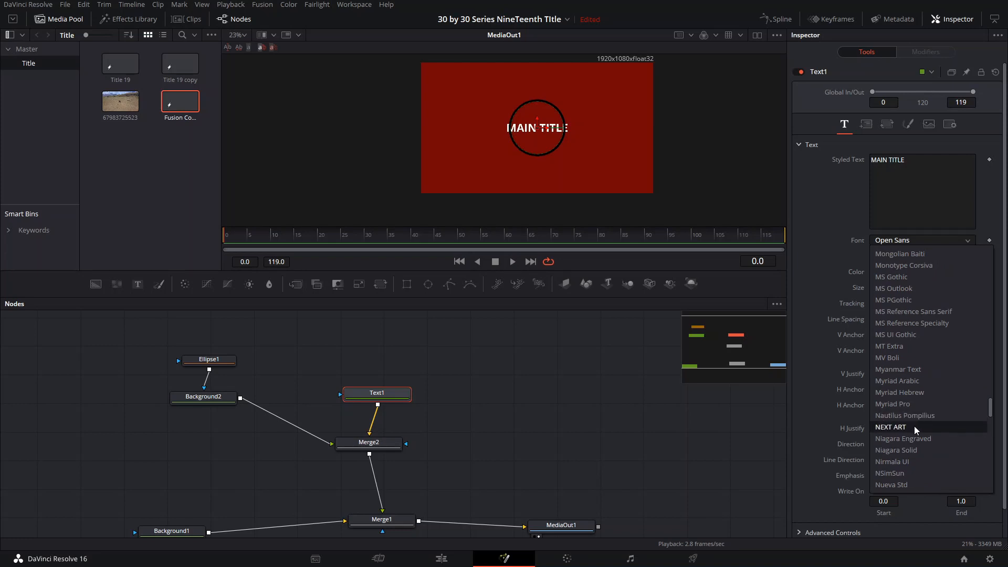
{"action": "left_click", "coordinate": [923, 360]}
- Set the title's font style to Light and enlarge its size to about 0.146
{"action": "left_click_drag", "start_coordinate": [882, 287], "coordinate": [885, 287]}
{"action": "left_click", "coordinate": [887, 258]}
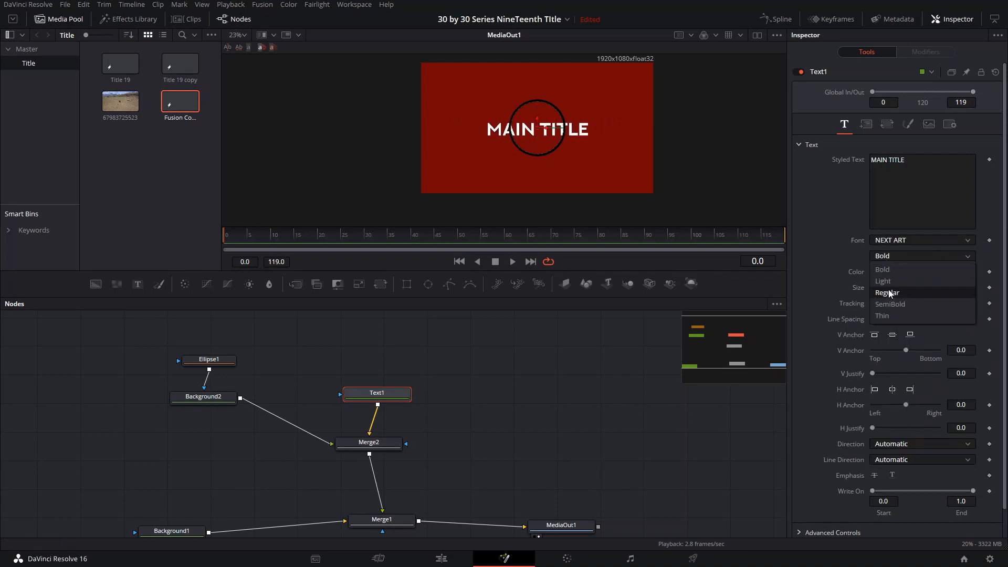
{"action": "left_click", "coordinate": [887, 293]}
{"action": "left_click_drag", "start_coordinate": [537, 120], "coordinate": [537, 116]}
{"action": "left_click_drag", "start_coordinate": [886, 288], "coordinate": [893, 291]}
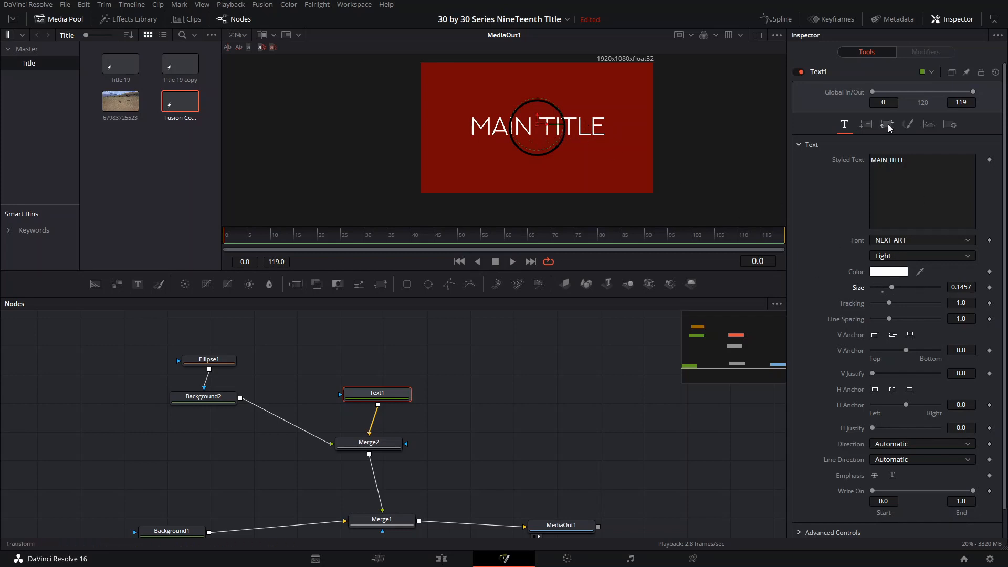
- Set the title's layout centre Y to 0.5
{"action": "left_click", "coordinate": [865, 124]}
{"action": "left_click", "coordinate": [961, 174]}
{"action": "type", "text": "0.5"}
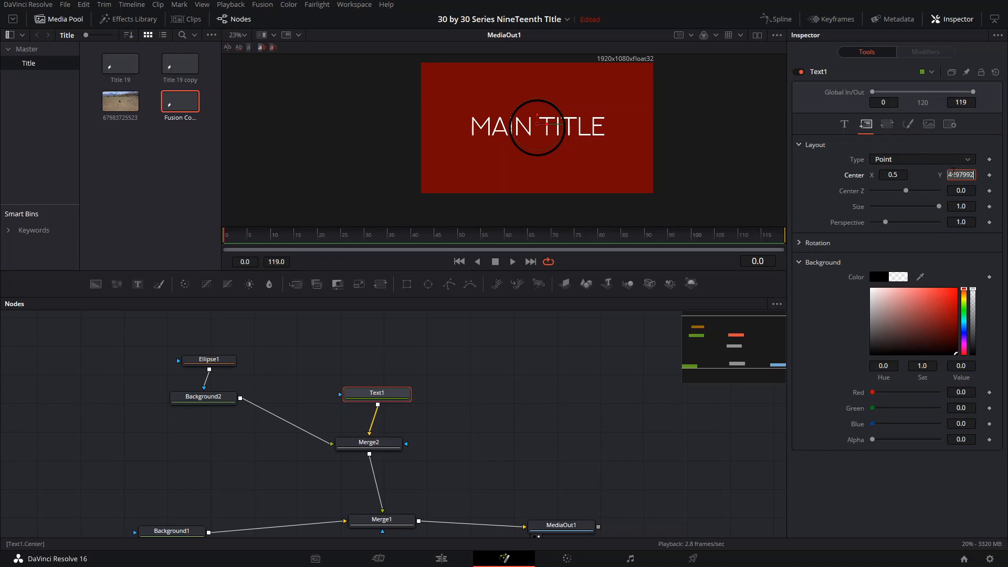
{"action": "key", "text": "Tab"}
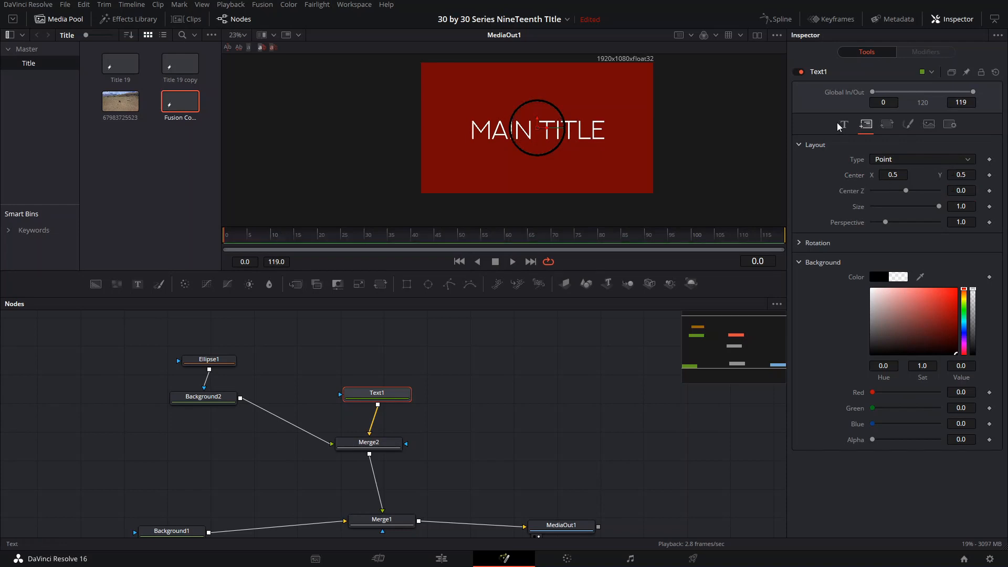
{"action": "left_click", "coordinate": [844, 124]}
- Move the ring to the left of the title text at about X 0.132 and shrink it to about 0.164
{"action": "scroll", "coordinate": [586, 136], "scroll_direction": "up", "scroll_amount": 2}
{"action": "left_click_drag", "start_coordinate": [597, 140], "coordinate": [530, 152]}
{"action": "scroll", "coordinate": [521, 110], "scroll_direction": "down", "scroll_amount": 1}
{"action": "scroll", "coordinate": [521, 109], "scroll_direction": "up", "scroll_amount": 2}
{"action": "scroll", "coordinate": [525, 156], "scroll_direction": "down", "scroll_amount": 1}
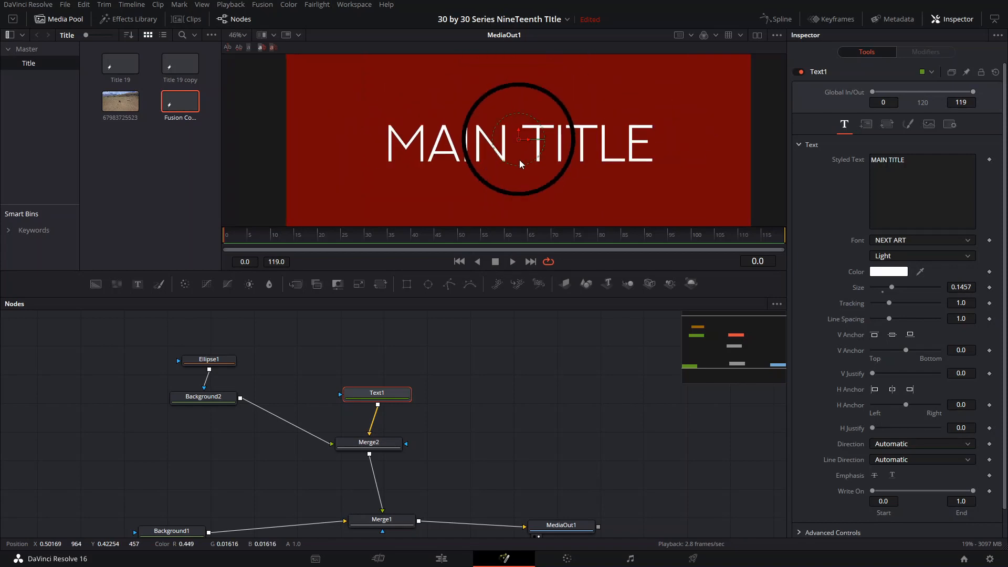
{"action": "left_click", "coordinate": [225, 361]}
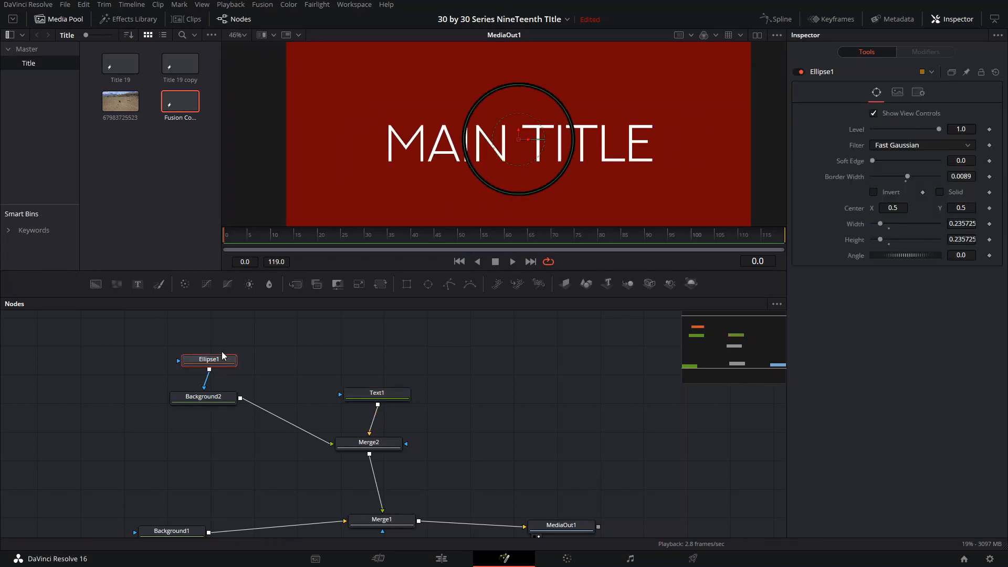
{"action": "left_click_drag", "start_coordinate": [221, 360], "coordinate": [220, 344]}
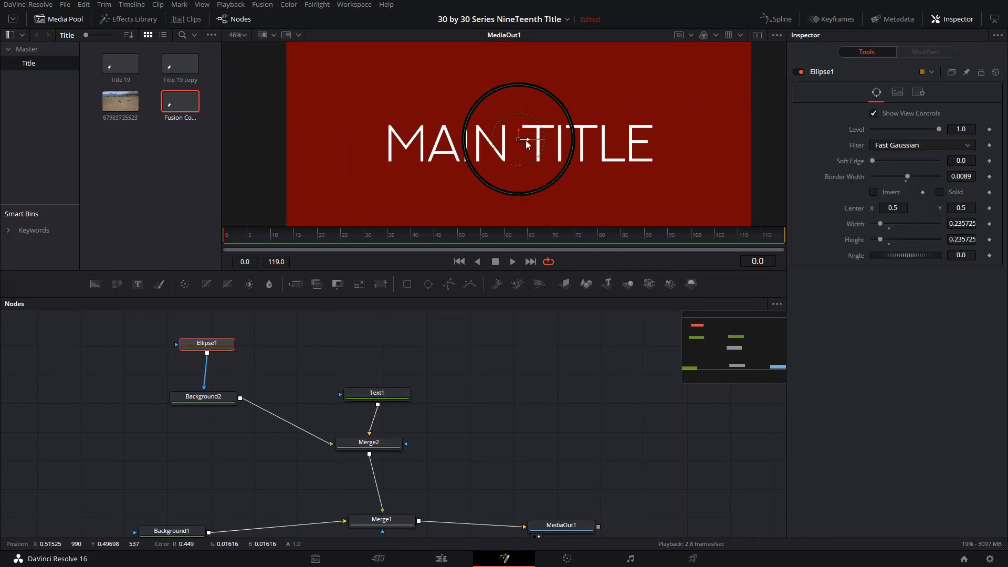
{"action": "left_click_drag", "start_coordinate": [525, 140], "coordinate": [347, 146]}
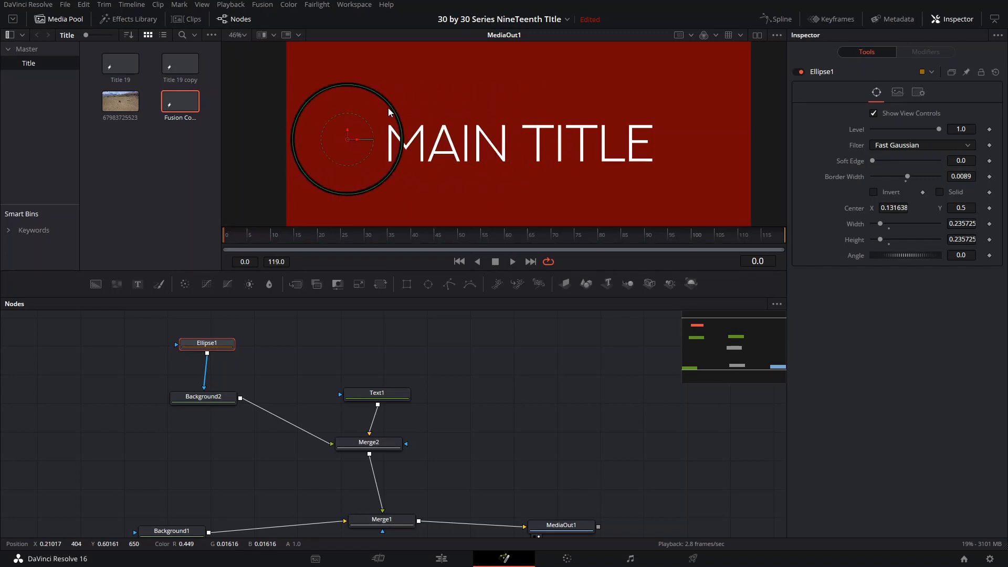
{"action": "left_click_drag", "start_coordinate": [389, 109], "coordinate": [379, 118]}
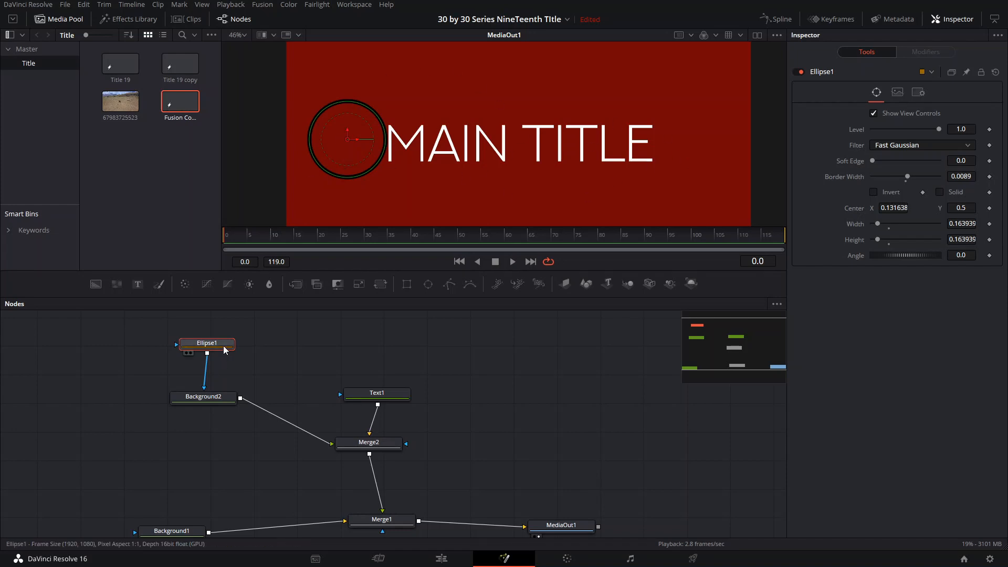
- Add keyframes for the ellipse's width and height at frame 10
{"action": "left_click", "coordinate": [273, 236]}
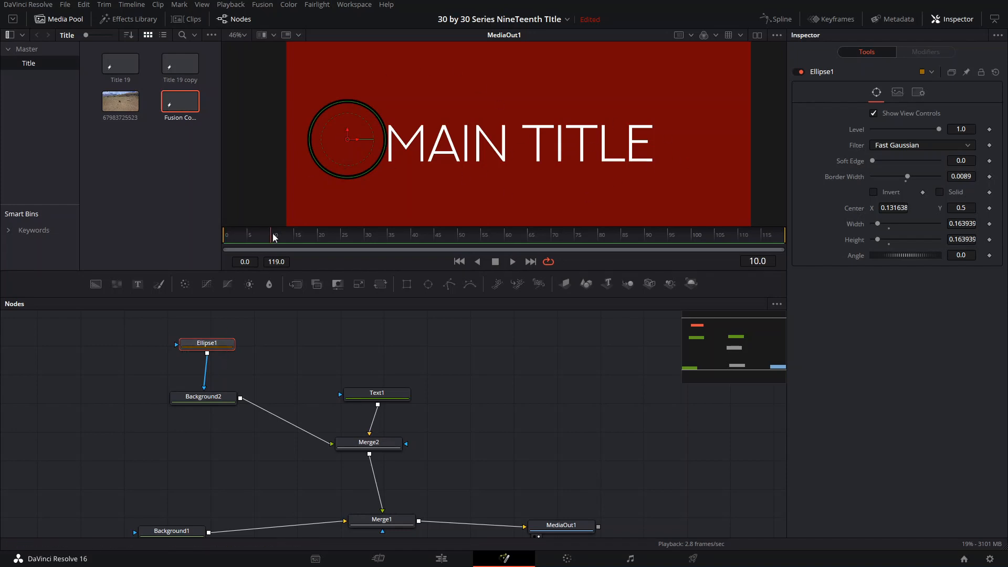
{"action": "left_click", "coordinate": [990, 224]}
{"action": "left_click", "coordinate": [989, 239]}
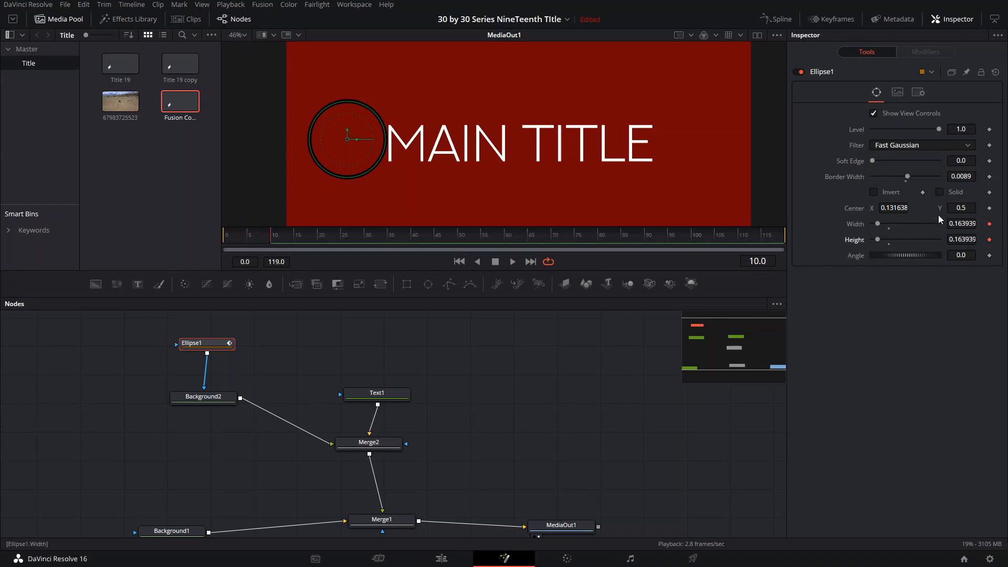
{"action": "left_click", "coordinate": [989, 208]}
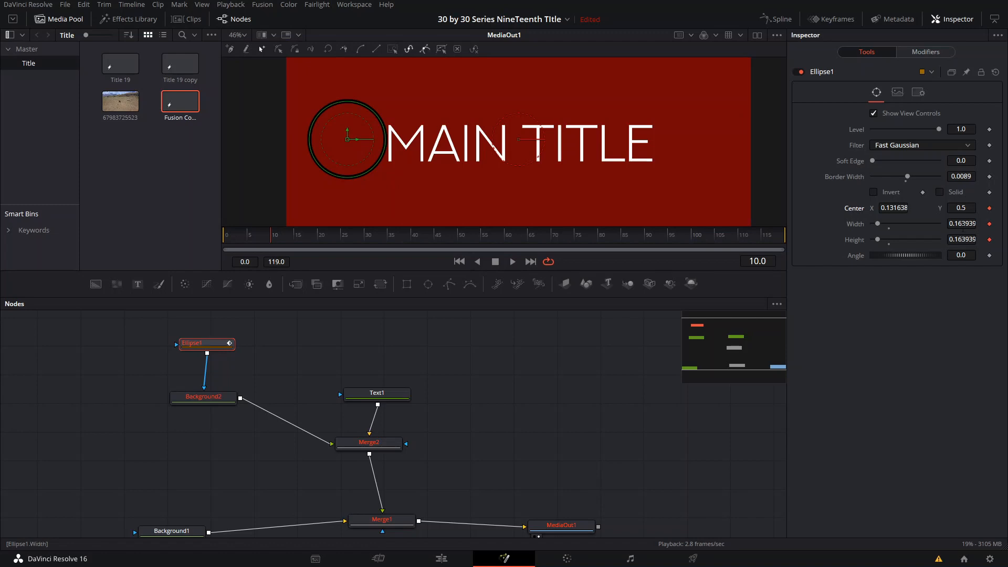
{"action": "right_click", "coordinate": [989, 208]}
{"action": "left_click", "coordinate": [976, 225]}
{"action": "right_click", "coordinate": [990, 210]}
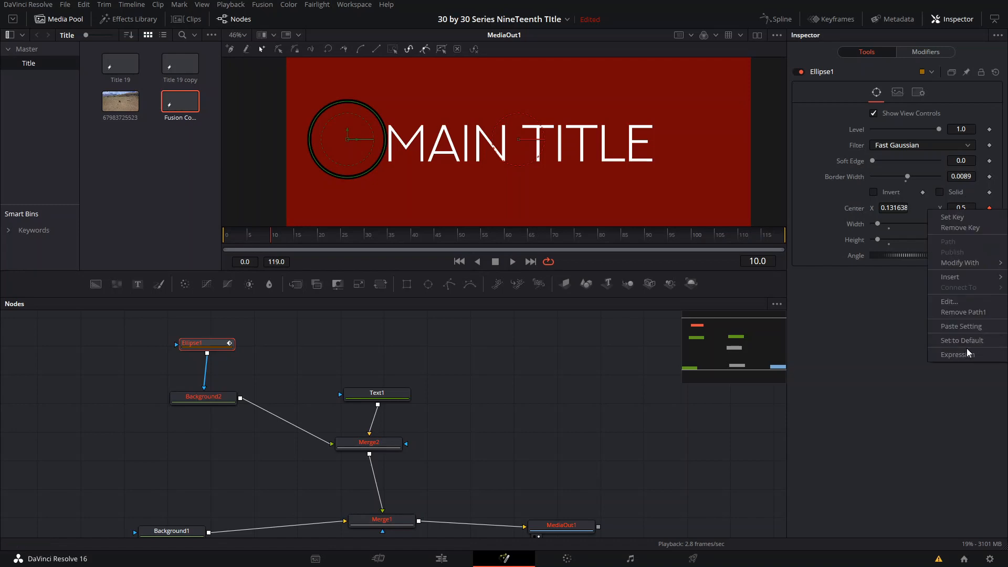
{"action": "left_click", "coordinate": [970, 313]}
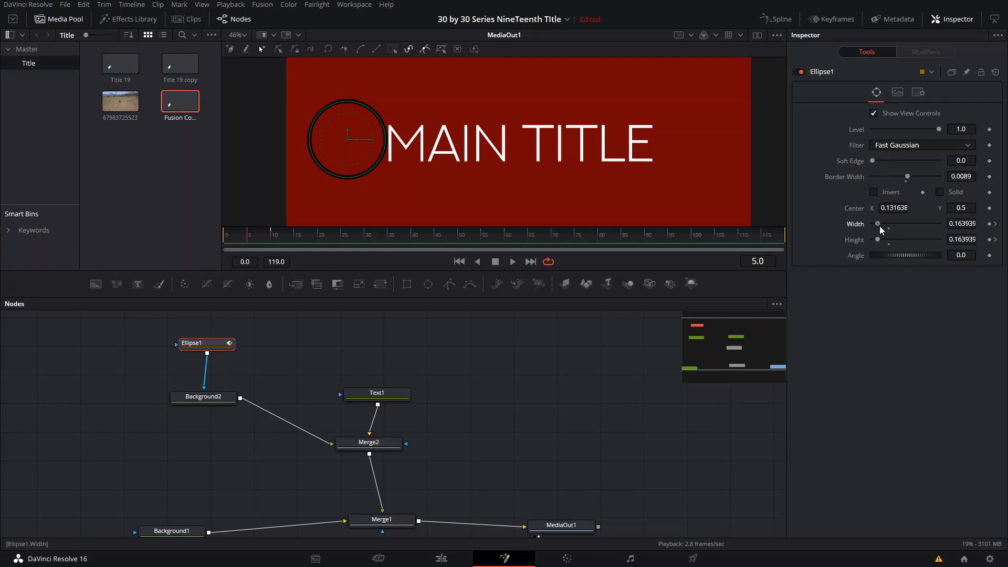
- Keyframe the ring's width to 0 at frame 5 and its height to 0 at frame 3
{"action": "left_click_drag", "start_coordinate": [880, 227], "coordinate": [865, 229]}
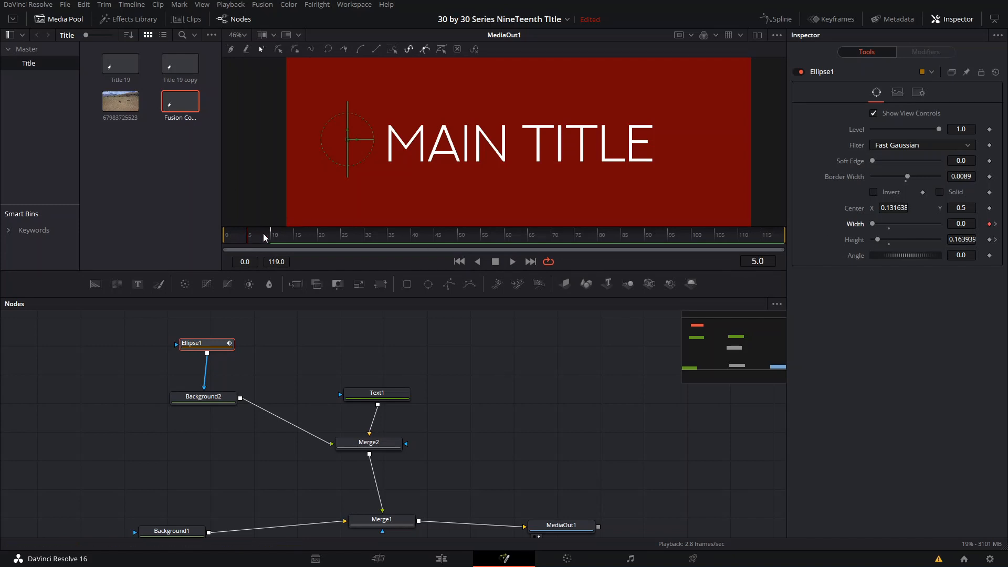
{"action": "left_click_drag", "start_coordinate": [249, 238], "coordinate": [239, 237]}
{"action": "left_click_drag", "start_coordinate": [879, 241], "coordinate": [870, 240]}
{"action": "scroll", "coordinate": [386, 148], "scroll_direction": "up", "scroll_amount": 2}
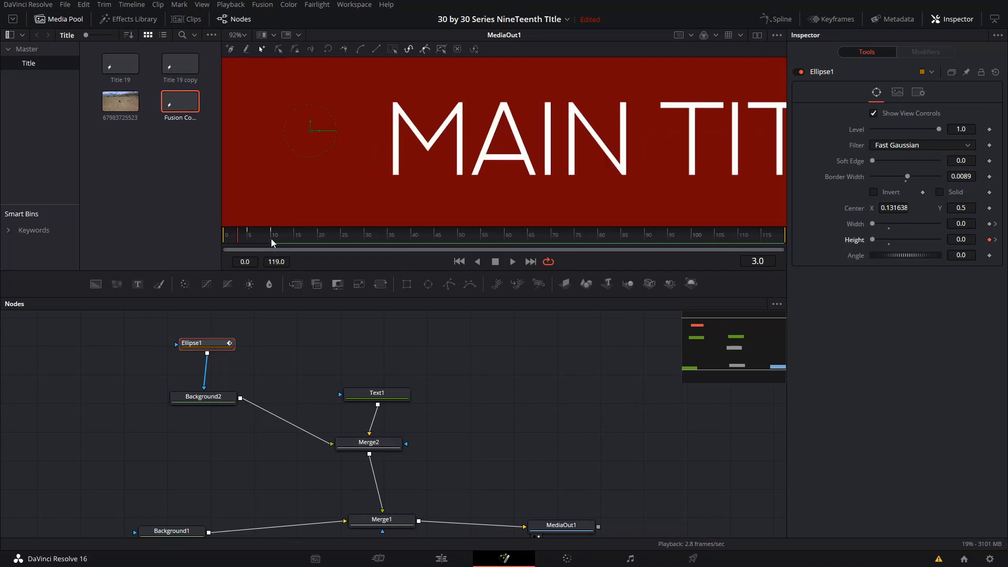
{"action": "mouse_move", "coordinate": [271, 238]}
{"action": "left_mouse_down"}
{"action": "mouse_move", "coordinate": [254, 235]}
{"action": "mouse_move", "coordinate": [272, 239]}
{"action": "left_mouse_up"}
{"action": "scroll", "coordinate": [478, 151], "scroll_direction": "down", "scroll_amount": 1}
{"action": "left_click_drag", "start_coordinate": [478, 150], "coordinate": [467, 152]}
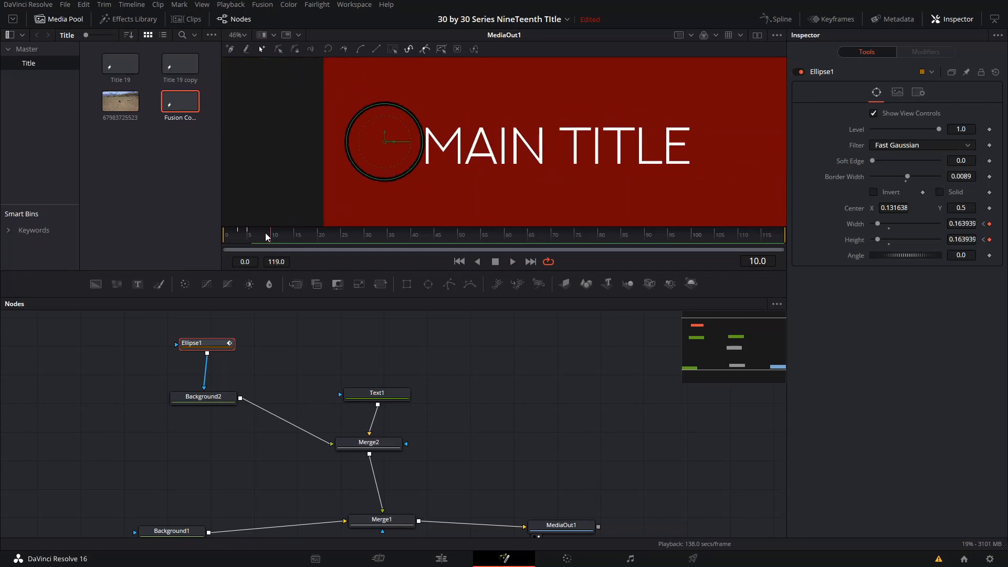
- Keyframe the ring's centre at frame 13 and move it past the title's right end to about X 0.884 at frame 22
{"action": "left_click", "coordinate": [989, 208]}
{"action": "left_click_drag", "start_coordinate": [322, 237], "coordinate": [294, 237]}
{"action": "left_click_drag", "start_coordinate": [401, 139], "coordinate": [714, 149]}
- Hold the ring's centre with a keyframe at frame 26 and return it left of the title to about X 0.119 at frame 35
{"action": "left_click", "coordinate": [334, 236]}
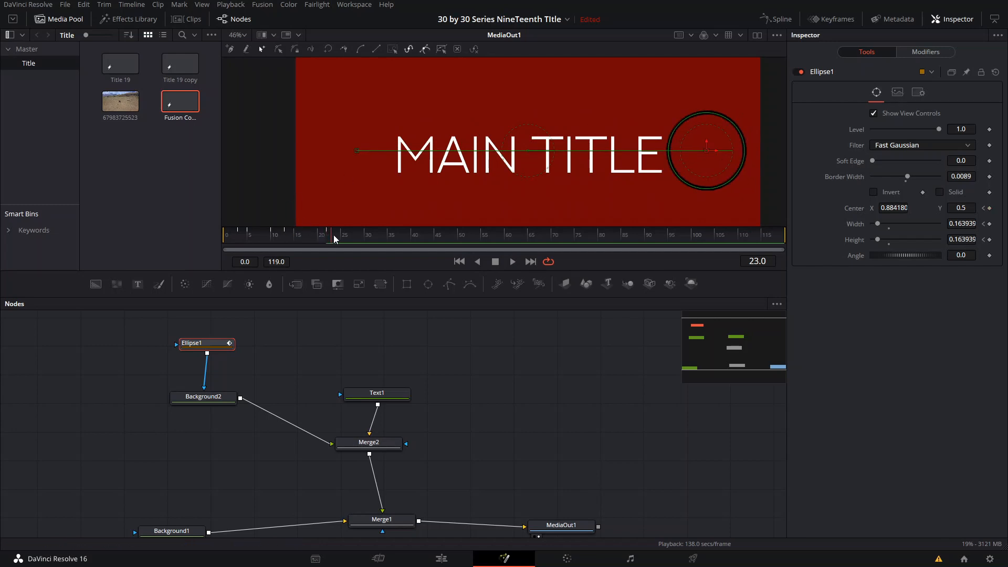
{"action": "mouse_move", "coordinate": [339, 237]}
{"action": "left_mouse_down"}
{"action": "mouse_move", "coordinate": [369, 234]}
{"action": "mouse_move", "coordinate": [338, 232]}
{"action": "left_mouse_up"}
{"action": "left_click", "coordinate": [990, 209]}
{"action": "left_click_drag", "start_coordinate": [713, 153], "coordinate": [359, 158]}
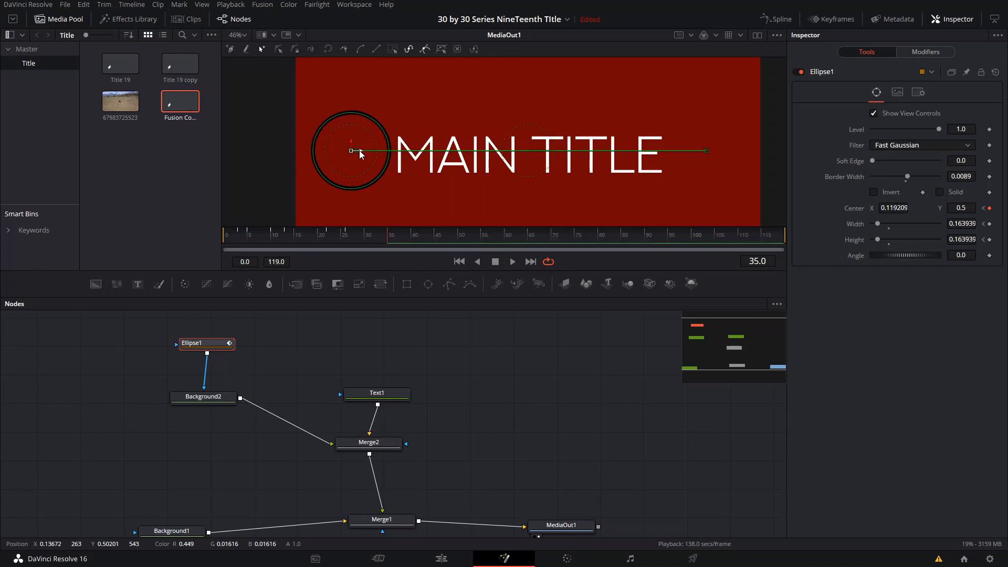
{"action": "left_click_drag", "start_coordinate": [262, 236], "coordinate": [231, 242]}
{"action": "key", "text": "space"}
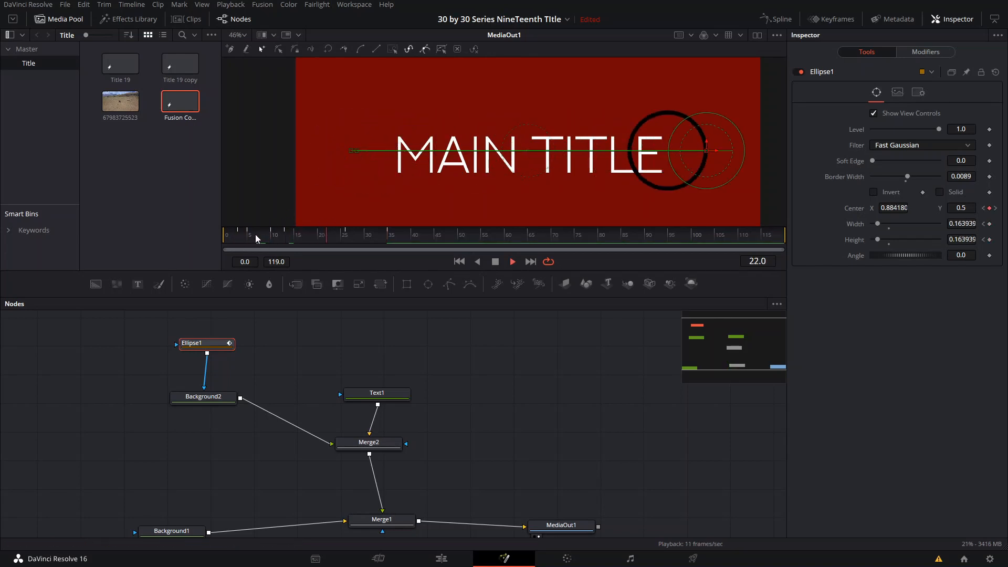
{"action": "key", "text": "space"}
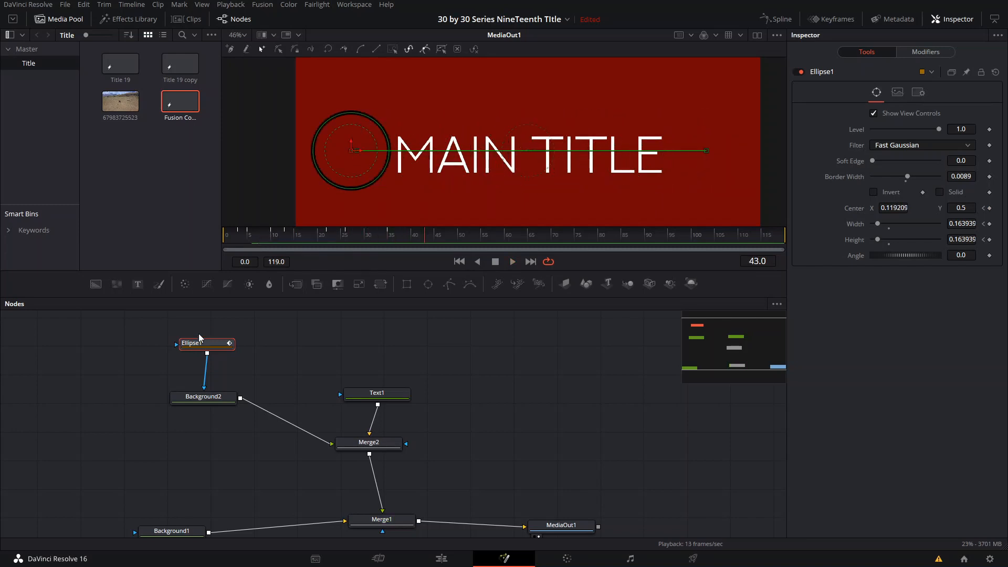
- Mask Text1 with a pasted copy of the ring's ellipse node and swap Merge2's foreground and background inputs
{"action": "left_click", "coordinate": [386, 393]}
{"action": "key", "text": "ctrl+v"}
{"action": "left_click_drag", "start_coordinate": [383, 367], "coordinate": [385, 331]}
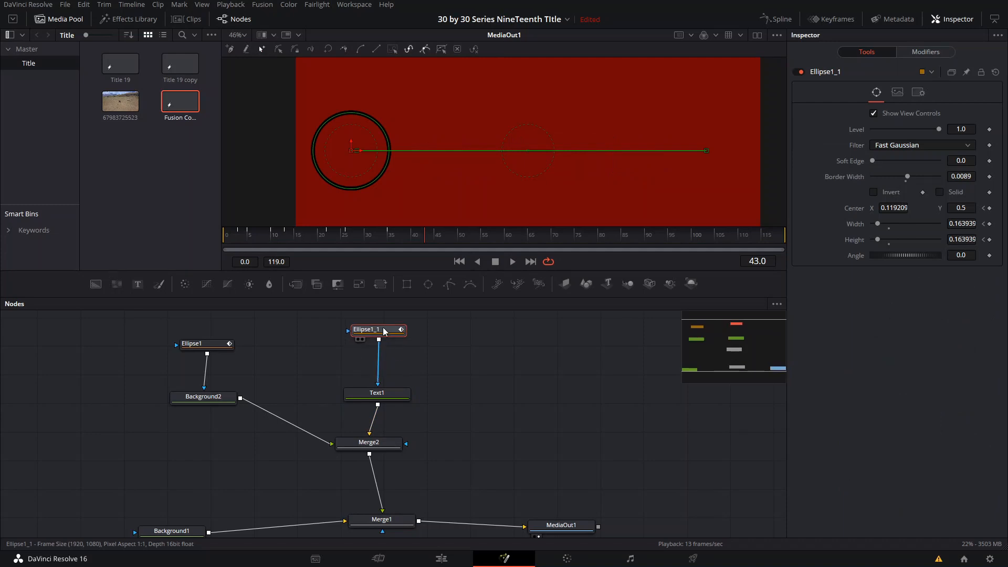
{"action": "left_click", "coordinate": [235, 236]}
{"action": "key", "text": "space"}
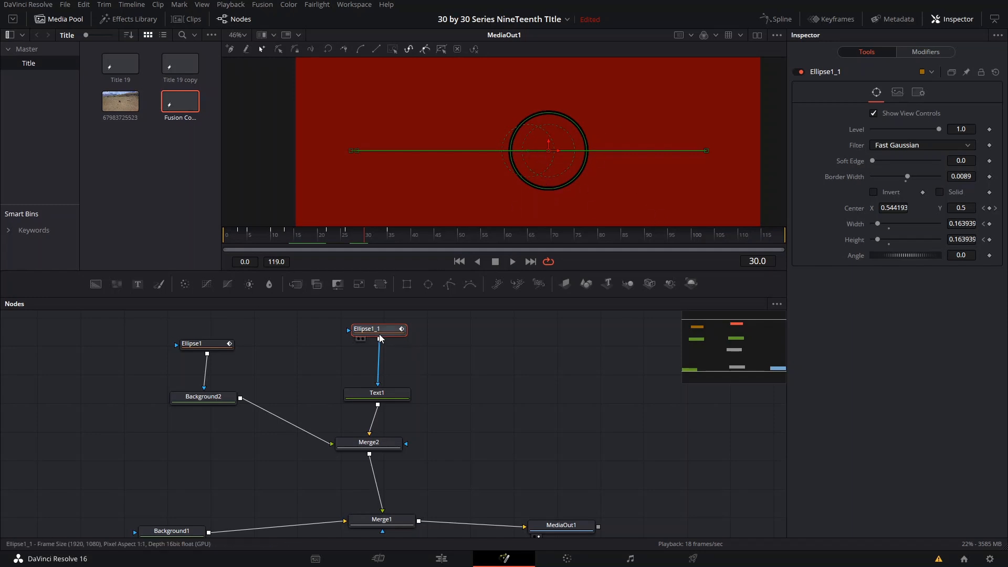
{"action": "left_click", "coordinate": [366, 445]}
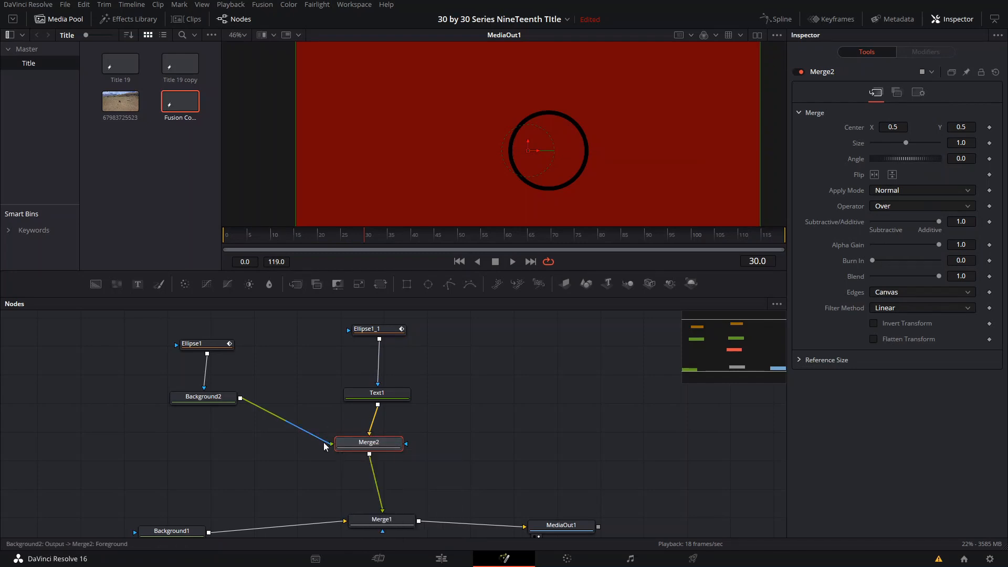
{"action": "key", "text": "ctrl+t"}
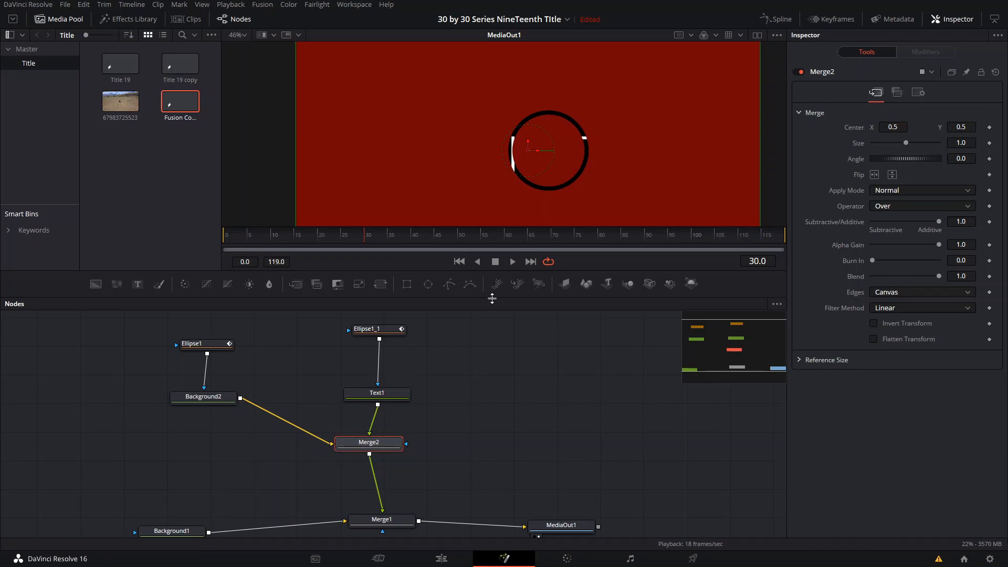
- Set the text mask ellipse's border width to 0 and make it solid
{"action": "left_click", "coordinate": [377, 330]}
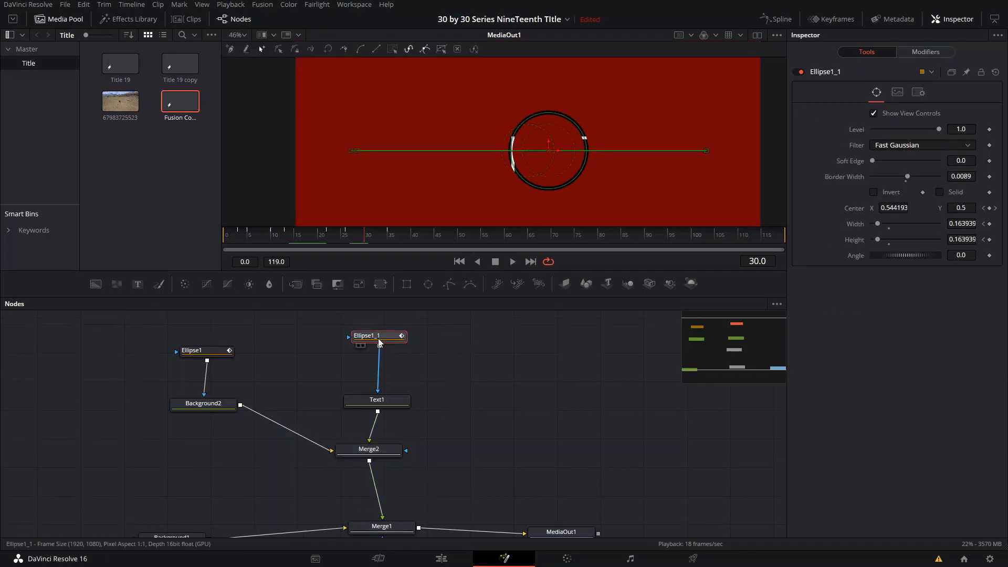
{"action": "left_click", "coordinate": [906, 183]}
{"action": "left_click", "coordinate": [940, 192]}
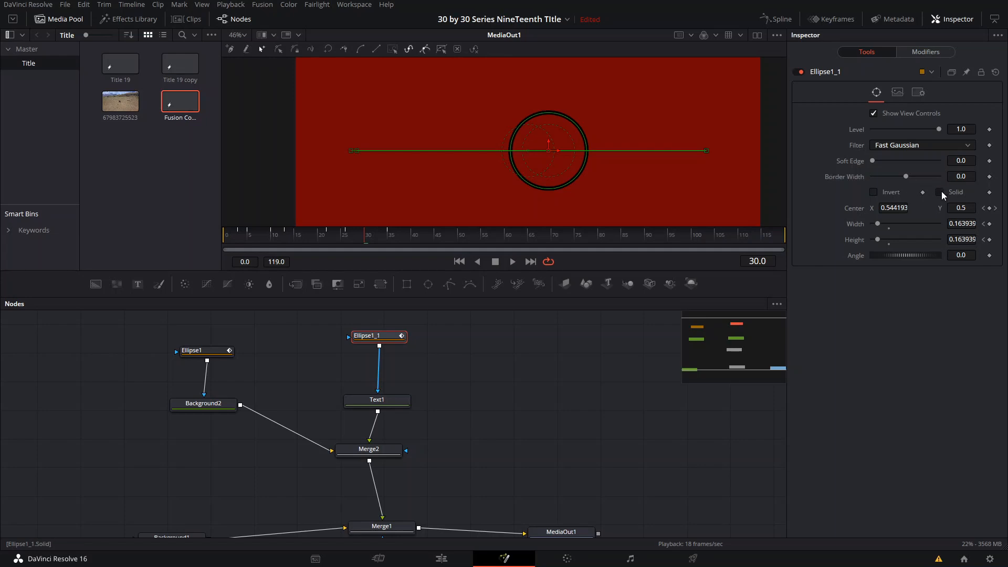
{"action": "scroll", "coordinate": [603, 119], "scroll_direction": "down", "scroll_amount": 3}
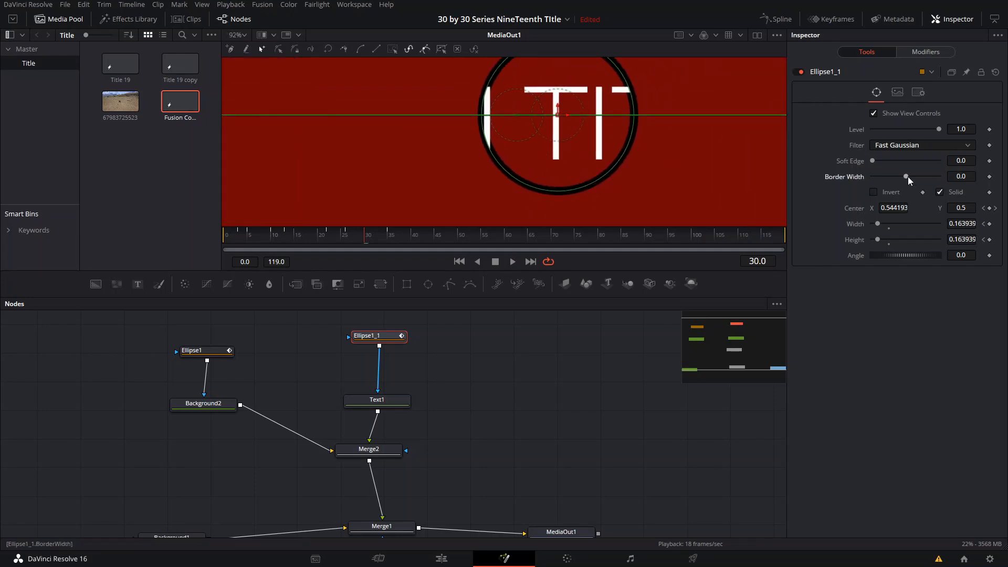
- Shrink the text mask ellipse at frame 30 to about 0.157 in width and height so it fits inside the ring
{"action": "left_click_drag", "start_coordinate": [908, 179], "coordinate": [911, 180]}
{"action": "scroll", "coordinate": [622, 100], "scroll_direction": "up", "scroll_amount": 3}
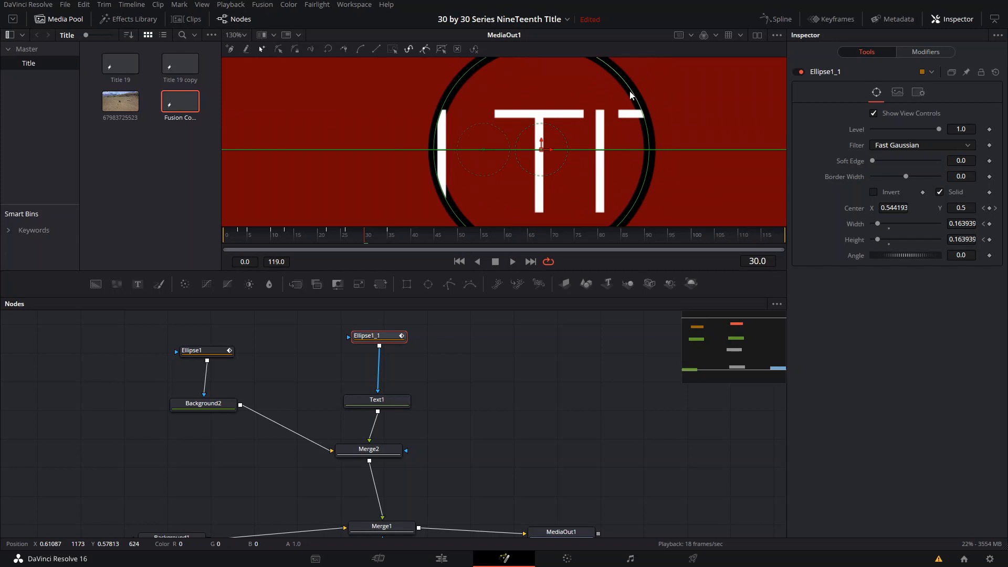
{"action": "left_click_drag", "start_coordinate": [629, 90], "coordinate": [626, 93]}
{"action": "scroll", "coordinate": [586, 120], "scroll_direction": "down", "scroll_amount": 5}
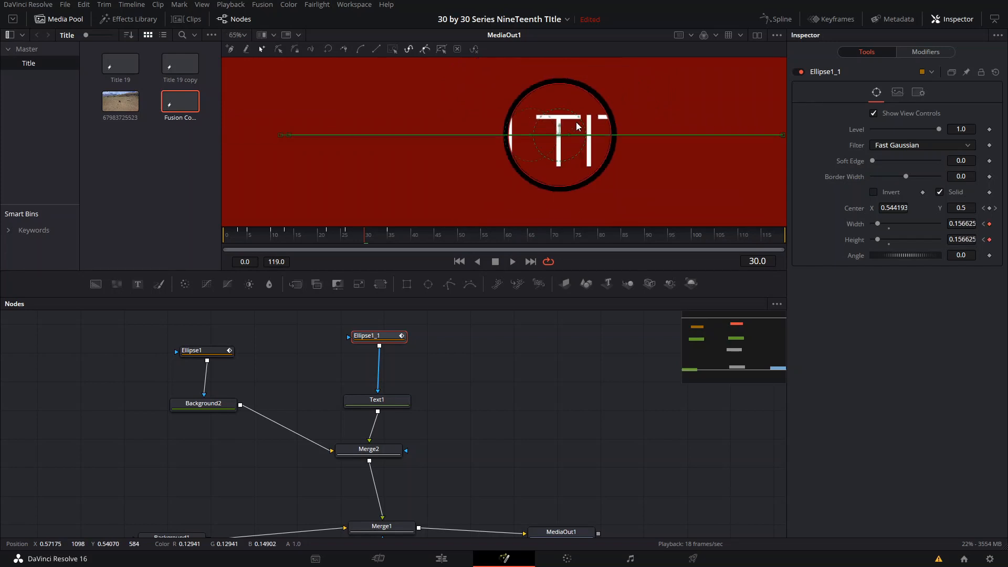
{"action": "left_click", "coordinate": [238, 236]}
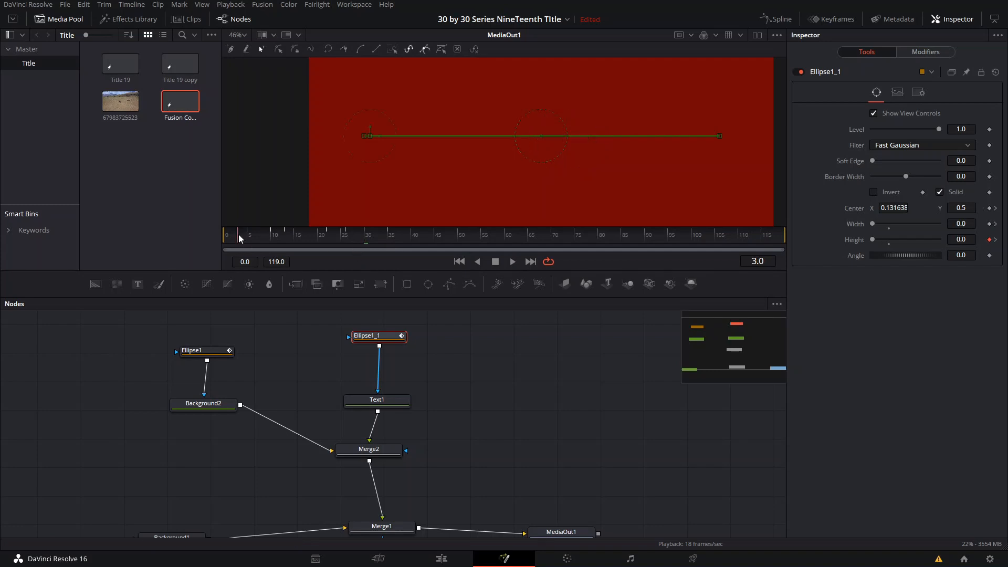
{"action": "key", "text": "space"}
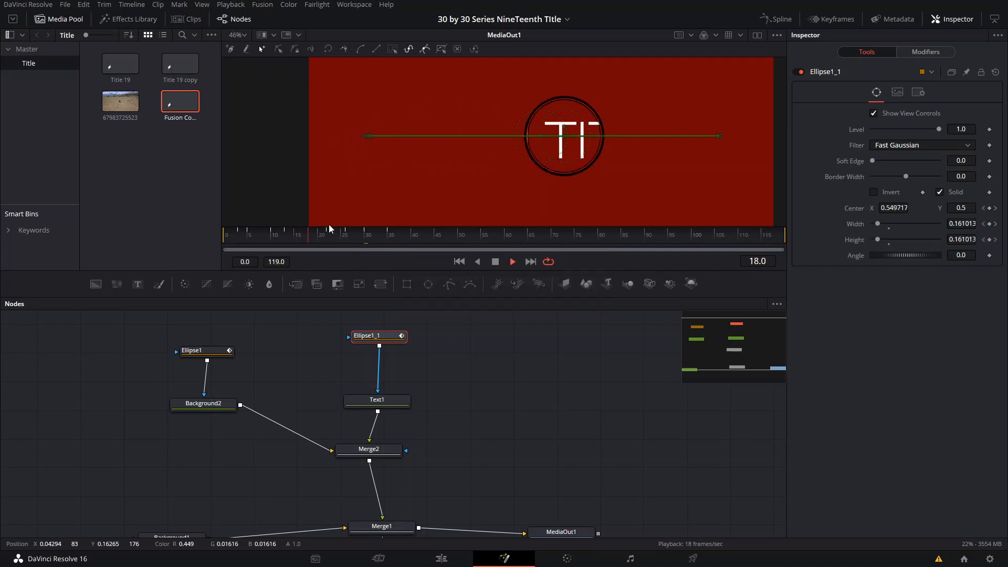
{"action": "key", "text": "space"}
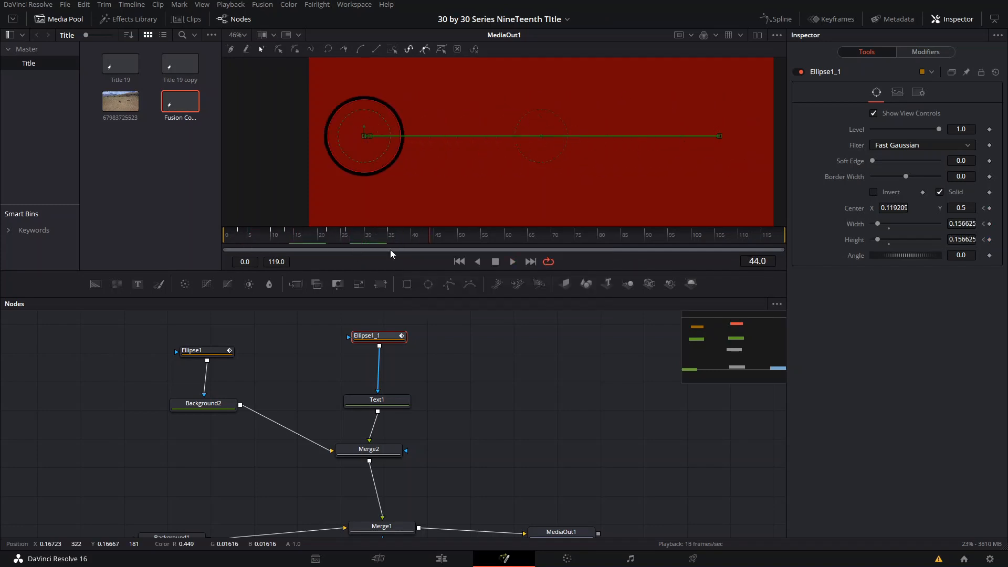
- Paste a copy of the text mask ellipse in series between the original mask and Text1
{"action": "left_click_drag", "start_coordinate": [383, 338], "coordinate": [396, 318]}
{"action": "left_click_drag", "start_coordinate": [357, 236], "coordinate": [326, 238]}
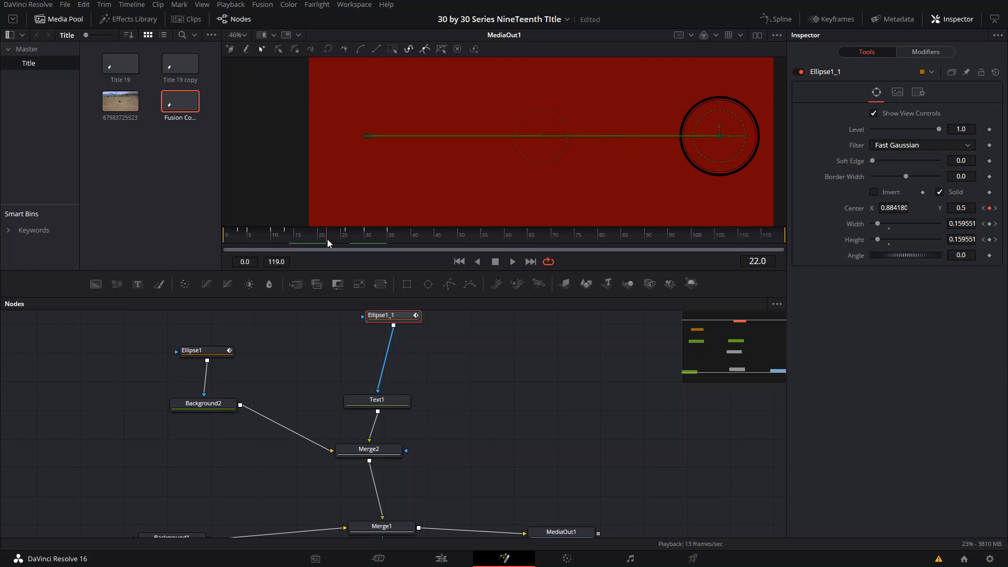
{"action": "left_click_drag", "start_coordinate": [494, 382], "coordinate": [457, 416]}
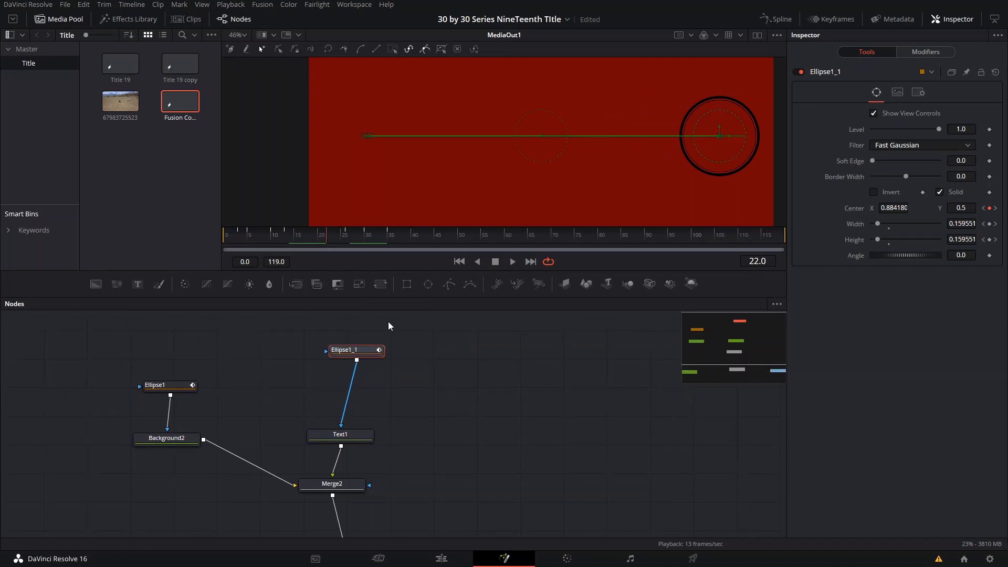
{"action": "key", "text": "ctrl+v"}
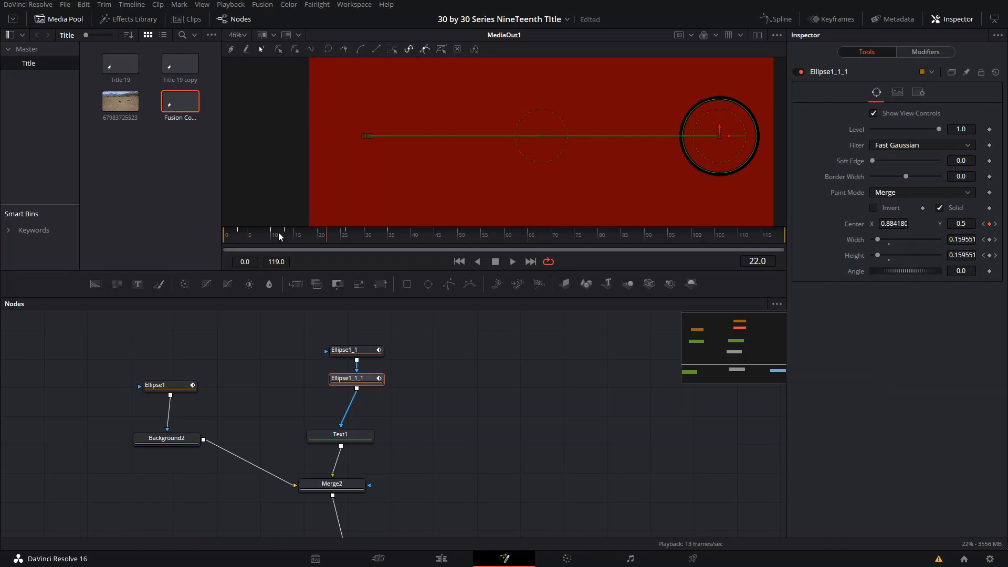
{"action": "left_click_drag", "start_coordinate": [278, 232], "coordinate": [345, 233]}
- Remove the height and width animation from the copied mask ellipse
{"action": "left_click", "coordinate": [238, 236]}
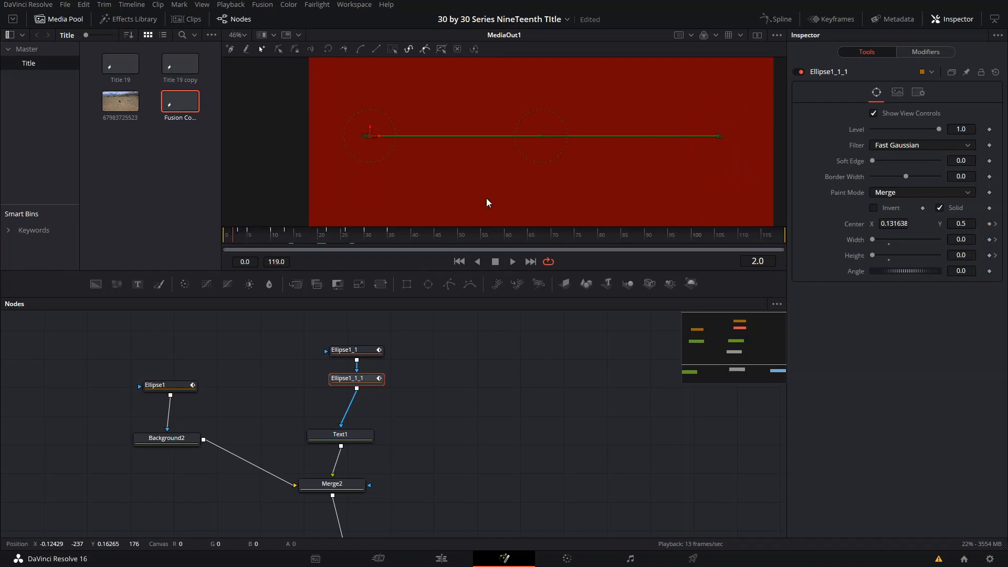
{"action": "right_click", "coordinate": [992, 259]}
{"action": "left_click", "coordinate": [940, 360]}
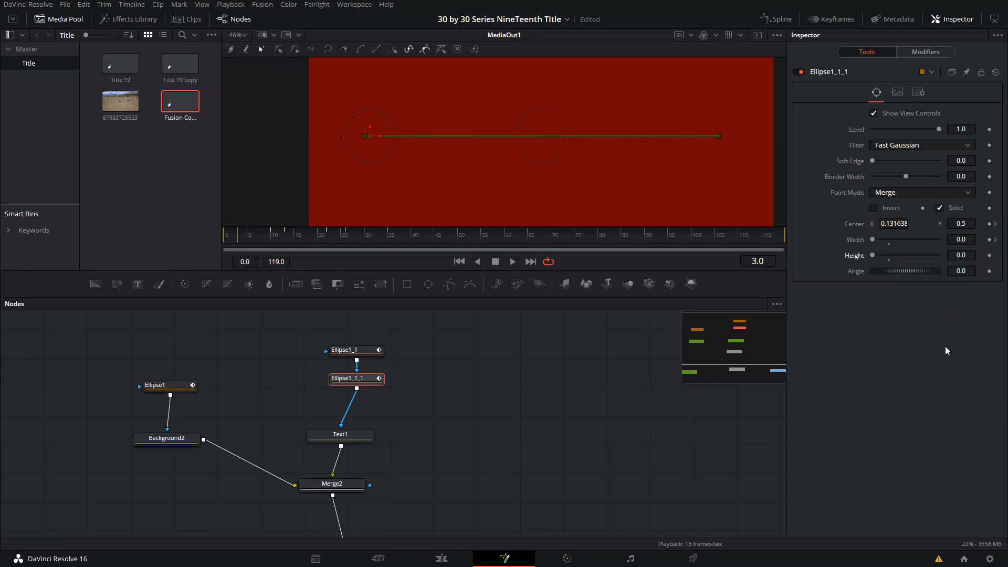
{"action": "right_click", "coordinate": [970, 242]}
{"action": "left_click", "coordinate": [348, 237]}
{"action": "left_click", "coordinate": [347, 237]}
{"action": "right_click", "coordinate": [993, 241]}
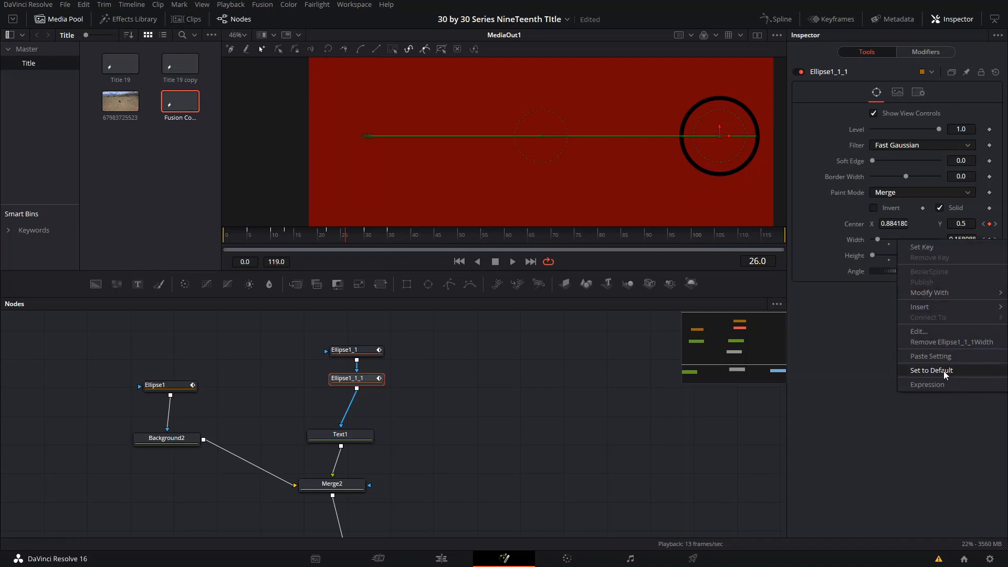
{"action": "left_click", "coordinate": [940, 342]}
{"action": "left_click", "coordinate": [957, 238]}
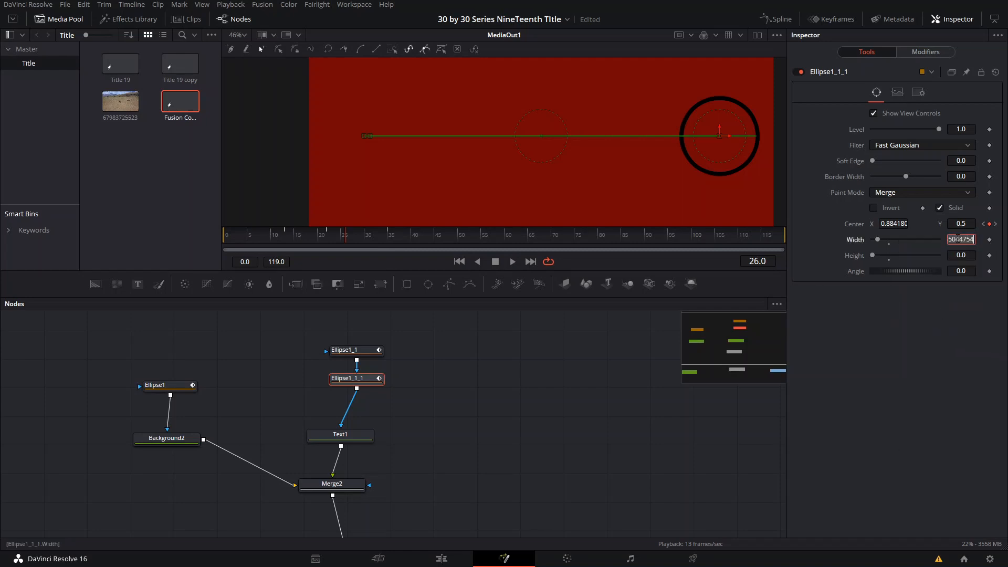
{"action": "key", "text": "Return"}
- Delete the copied mask's centre keyframes at frames 22 and 13
{"action": "left_click", "coordinate": [328, 236]}
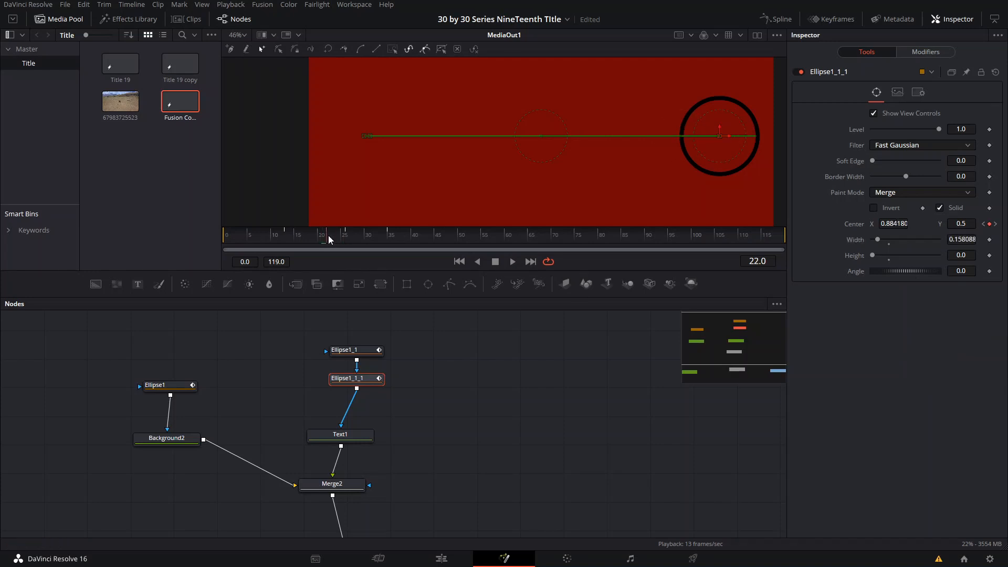
{"action": "left_click", "coordinate": [989, 223]}
{"action": "left_click", "coordinate": [346, 237]}
{"action": "left_click", "coordinate": [282, 234]}
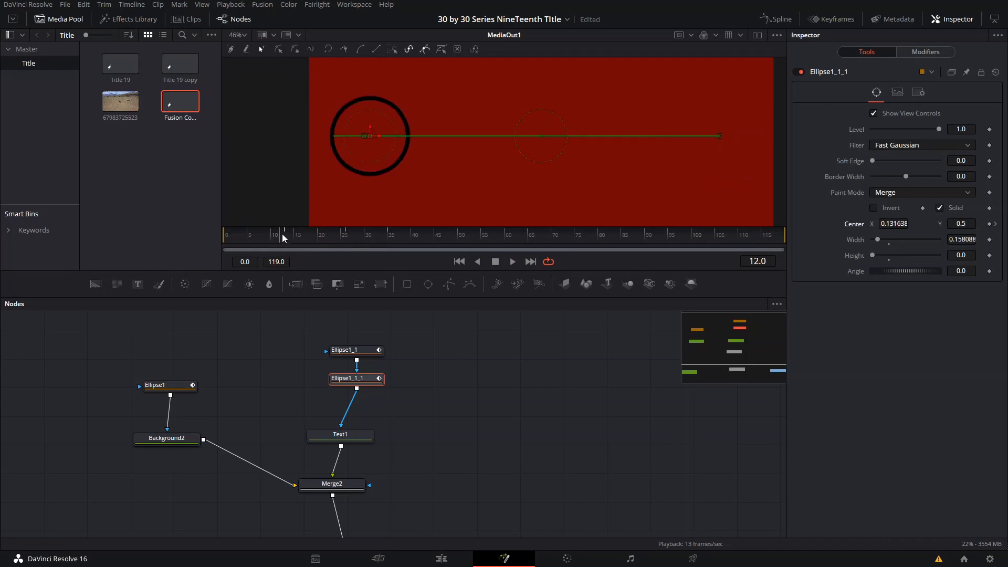
{"action": "left_click", "coordinate": [345, 234]}
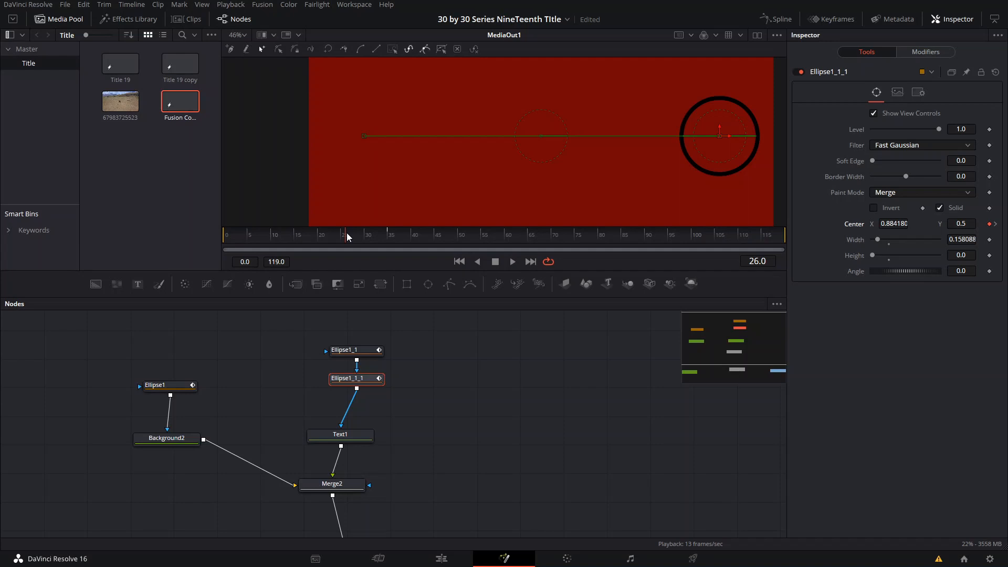
- Enlarge the copied mask ellipse to about 1.008 wide and 0.252 high
{"action": "mouse_move", "coordinate": [346, 236]}
{"action": "left_mouse_down"}
{"action": "mouse_move", "coordinate": [384, 235]}
{"action": "mouse_move", "coordinate": [345, 236]}
{"action": "left_mouse_up"}
{"action": "left_click_drag", "start_coordinate": [881, 239], "coordinate": [875, 237]}
{"action": "left_click_drag", "start_coordinate": [872, 257], "coordinate": [885, 241]}
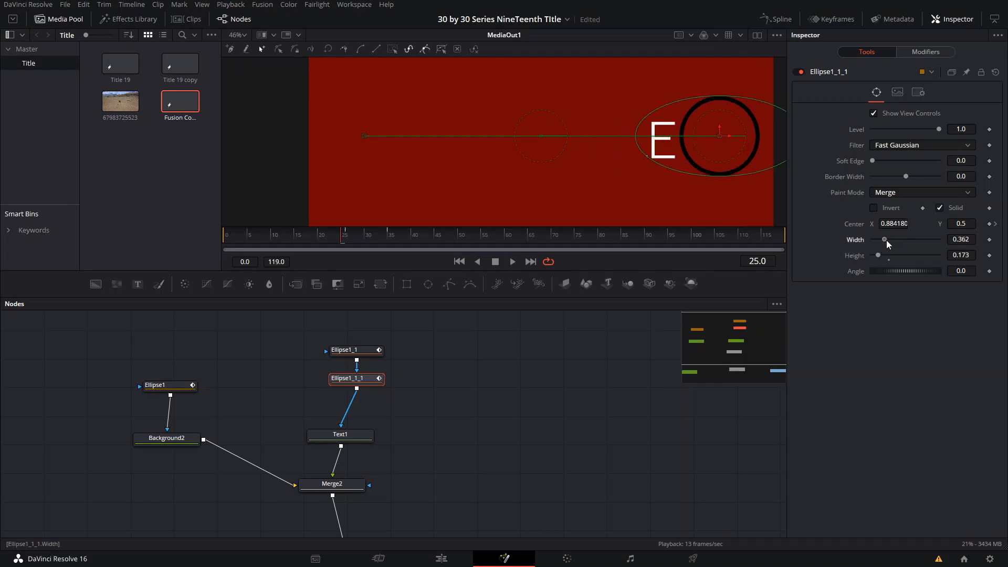
{"action": "left_click_drag", "start_coordinate": [717, 199], "coordinate": [620, 200]}
{"action": "scroll", "coordinate": [620, 200], "scroll_direction": "down", "scroll_amount": 2}
{"action": "mouse_move", "coordinate": [885, 240]}
{"action": "left_mouse_down"}
{"action": "mouse_move", "coordinate": [876, 258]}
{"action": "mouse_move", "coordinate": [886, 240]}
{"action": "left_mouse_up"}
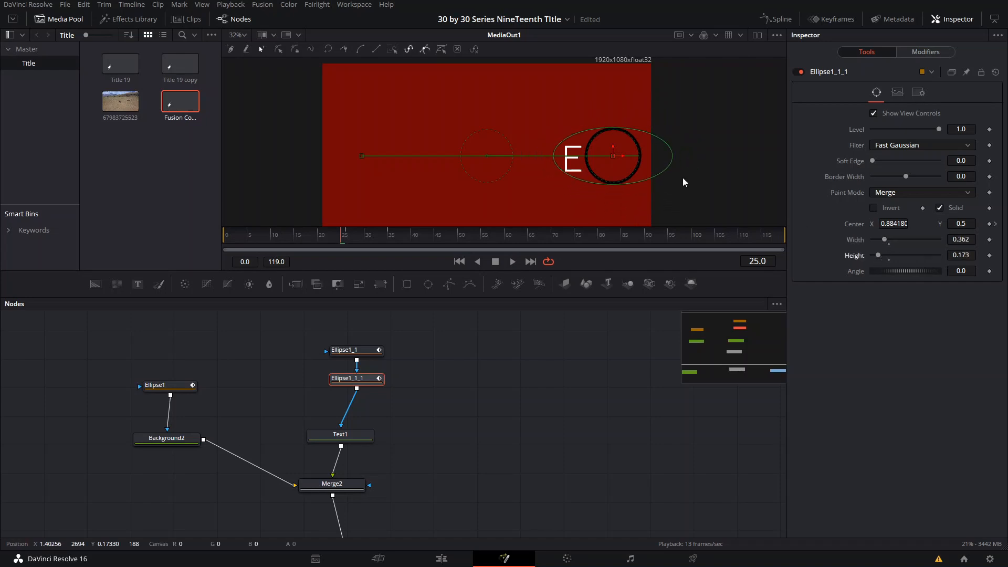
{"action": "mouse_move", "coordinate": [884, 239]}
{"action": "left_mouse_down"}
{"action": "mouse_move", "coordinate": [908, 239]}
{"action": "mouse_move", "coordinate": [881, 256]}
{"action": "left_mouse_up"}
{"action": "left_click_drag", "start_coordinate": [622, 157], "coordinate": [668, 159]}
{"action": "key", "text": "ctrl+z"}
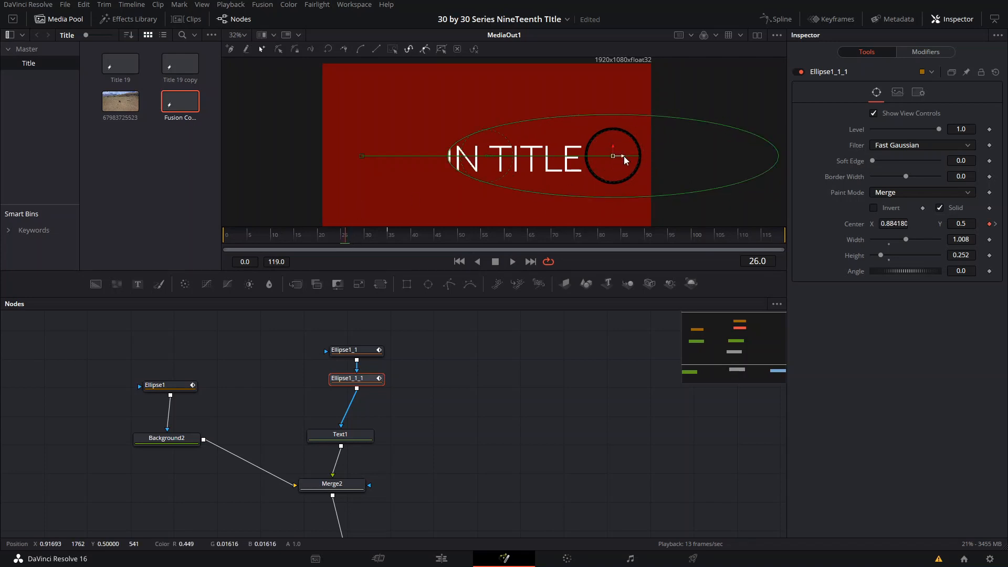
- At frame 26, move the copied mask ellipse's centre to about X 1.306 and resize it to about 1.0001 wide and 0.378 high
{"action": "left_click_drag", "start_coordinate": [624, 156], "coordinate": [762, 154]}
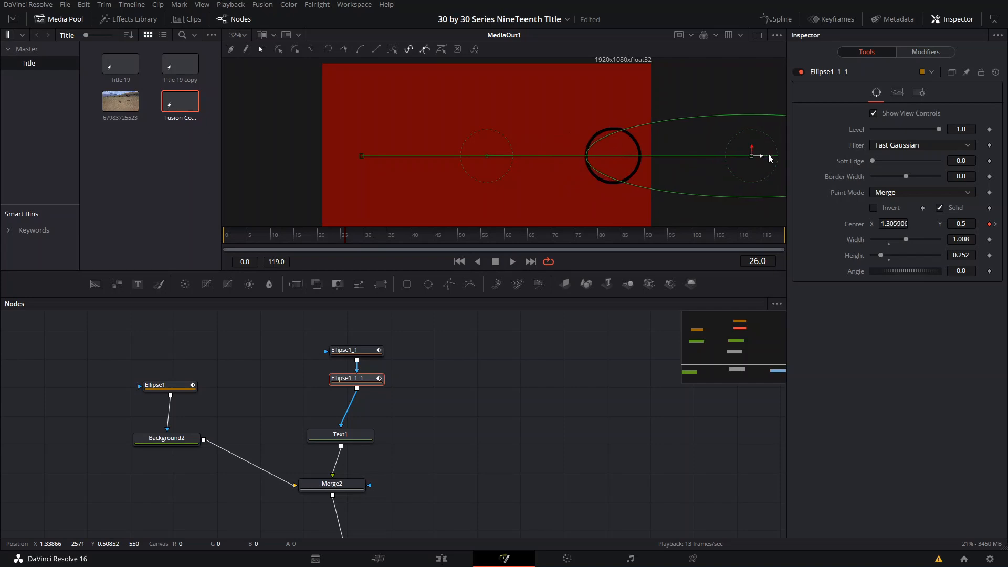
{"action": "scroll", "coordinate": [638, 174], "scroll_direction": "up", "scroll_amount": 3}
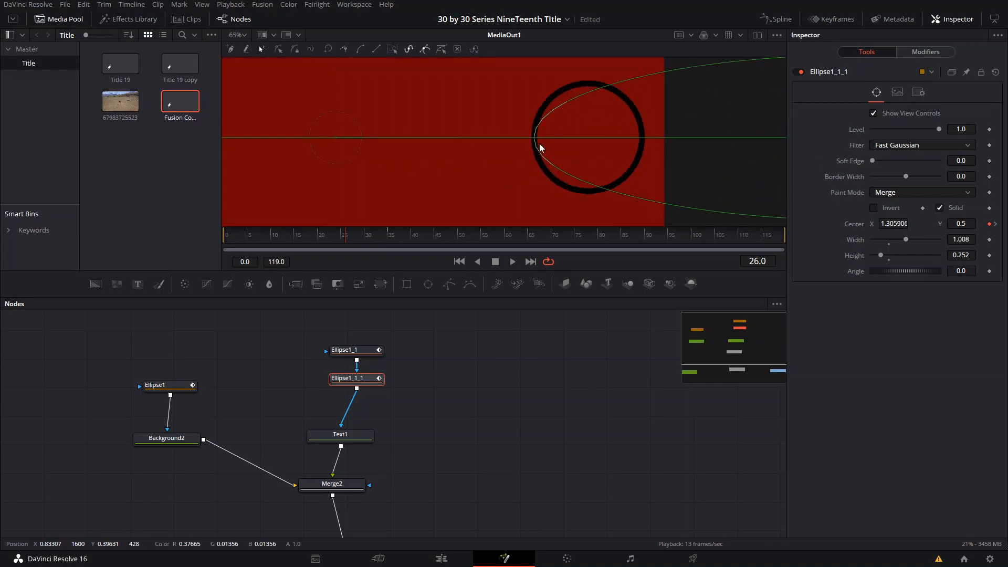
{"action": "left_click_drag", "start_coordinate": [881, 256], "coordinate": [900, 240]}
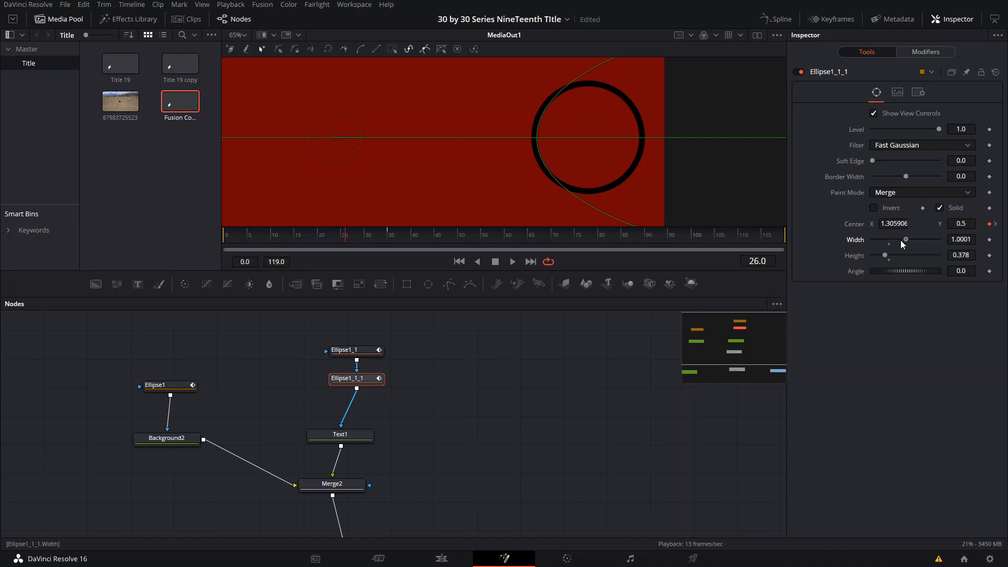
{"action": "scroll", "coordinate": [547, 211], "scroll_direction": "up", "scroll_amount": 5}
{"action": "scroll", "coordinate": [647, 159], "scroll_direction": "down", "scroll_amount": 4}
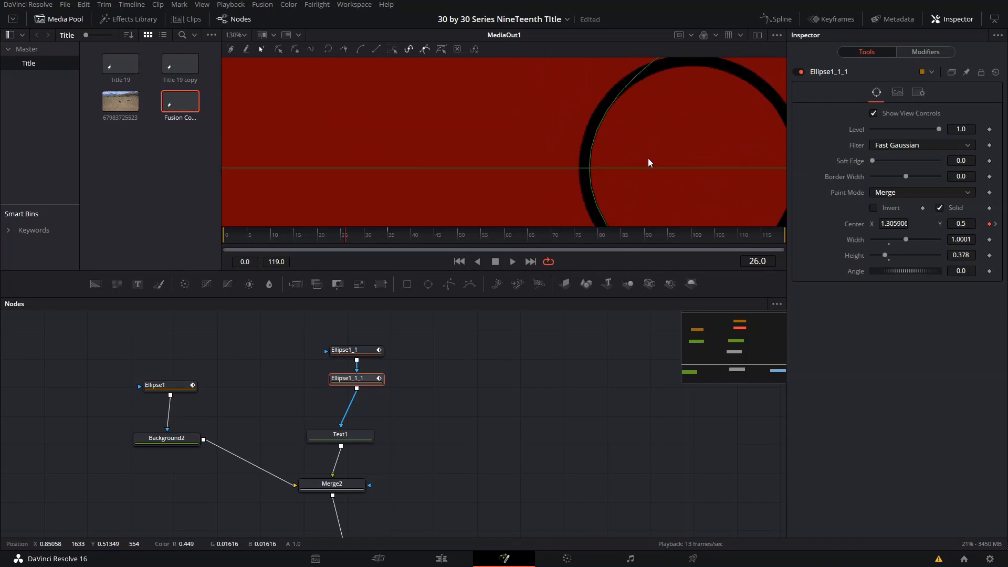
{"action": "scroll", "coordinate": [635, 153], "scroll_direction": "down", "scroll_amount": 6}
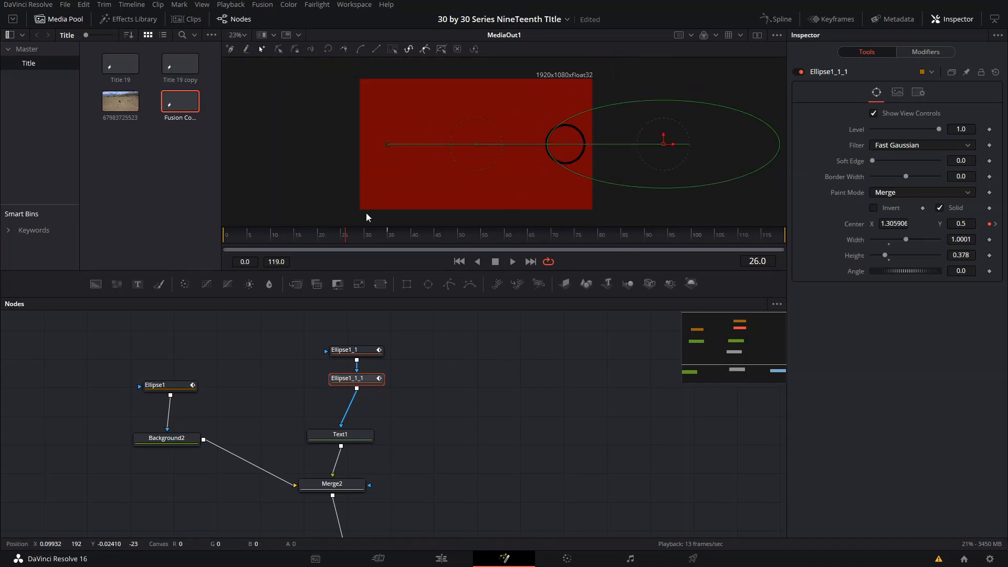
- Step through frames 26 to 34 and back to examine how the copied mask tracks the ring across the text
{"action": "key", "text": "Right"}
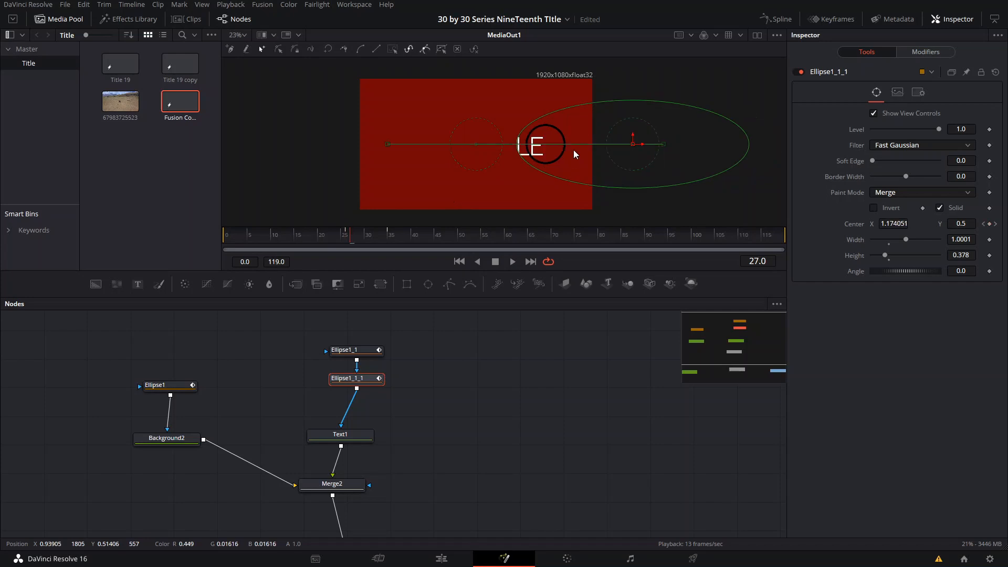
{"action": "key", "text": "Left"}
{"action": "key", "text": "Right"}
{"action": "key", "text": "Right"}
{"action": "key", "text": "Right"}
{"action": "key", "text": "Right"}
{"action": "key", "text": "Right"}
{"action": "key", "text": "Right"}
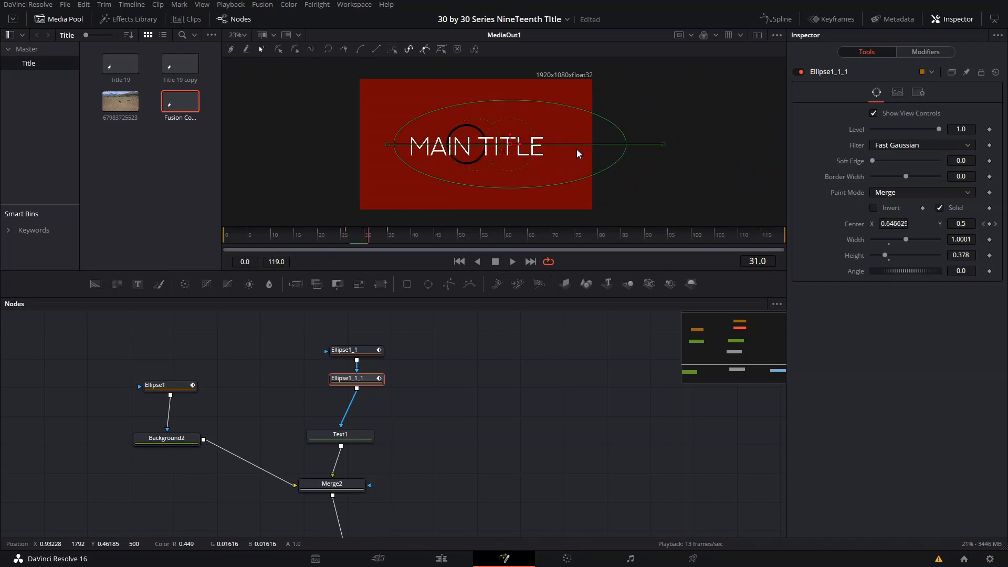
{"action": "key", "text": "Right"}
{"action": "key", "text": "Right"}
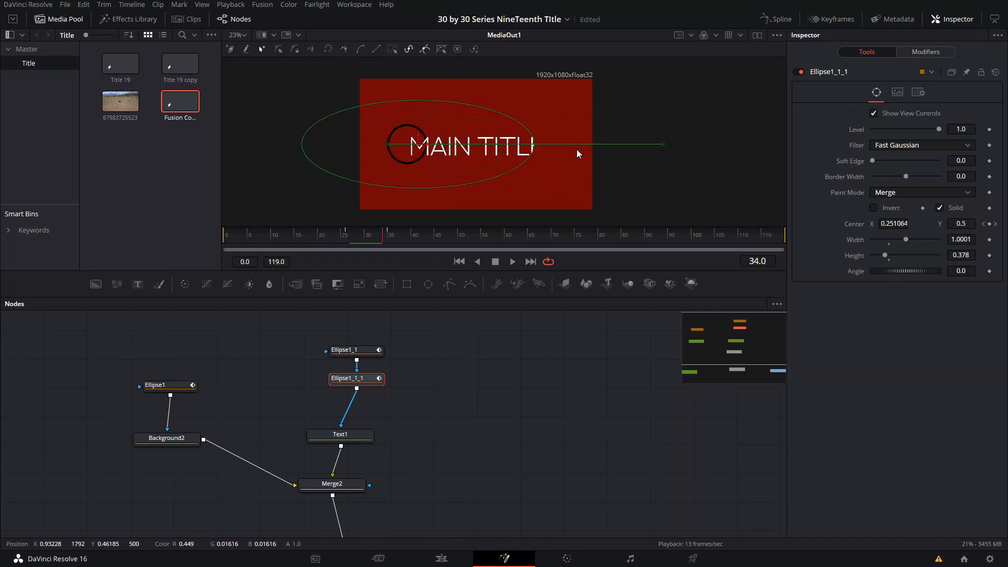
{"action": "key", "text": "Left"}
{"action": "key", "text": "Left"}
{"action": "key", "text": "Left"}
{"action": "key", "text": "Left"}
{"action": "key", "text": "Left"}
{"action": "key", "text": "Left"}
{"action": "key", "text": "Left"}
{"action": "key", "text": "Left"}
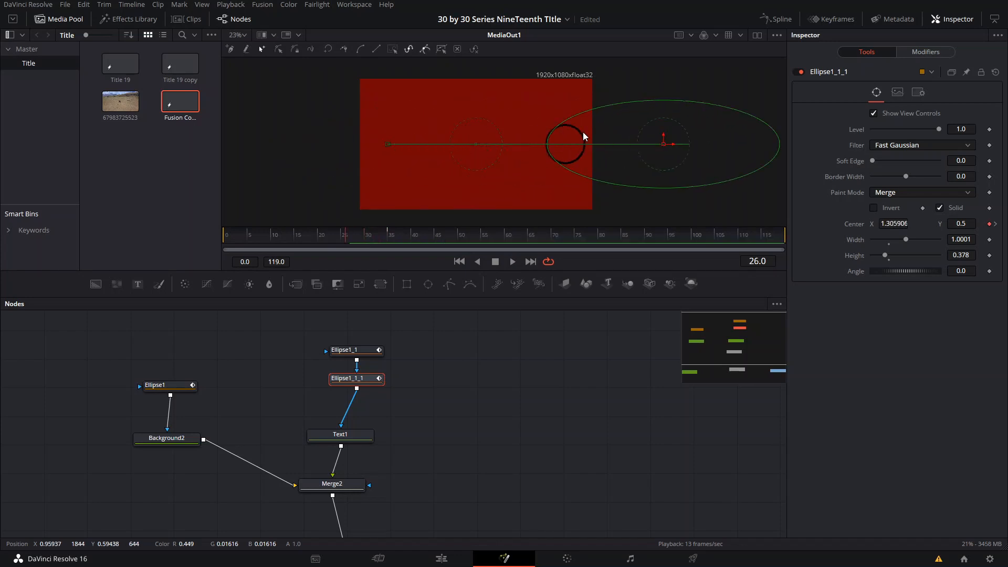
- Keyframe the copied mask's centre frame by frame from 27 to 30 so its edge follows the ring, reaching about X 0.965 at frame 30
{"action": "scroll", "coordinate": [591, 156], "scroll_direction": "up", "scroll_amount": 1}
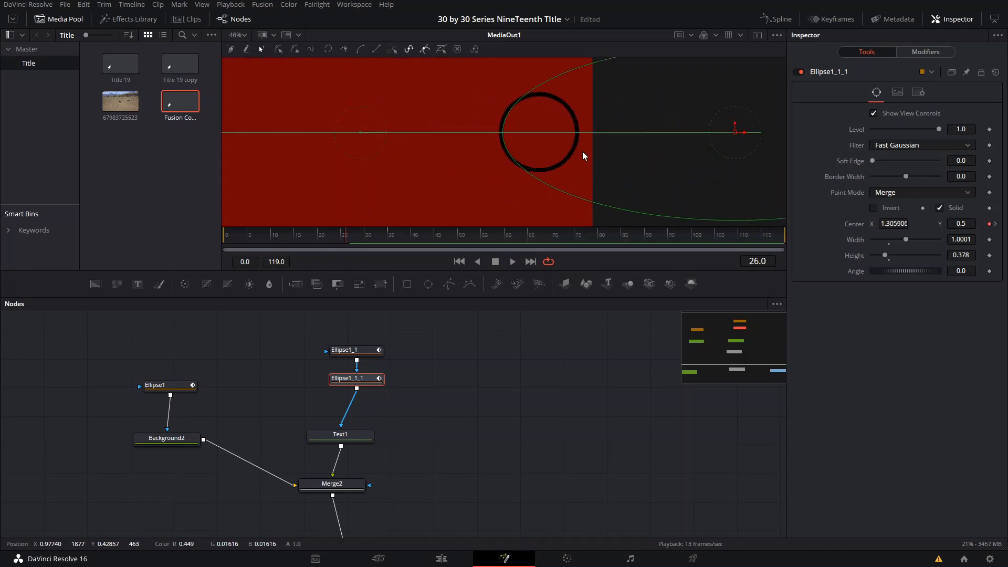
{"action": "key", "text": "Right"}
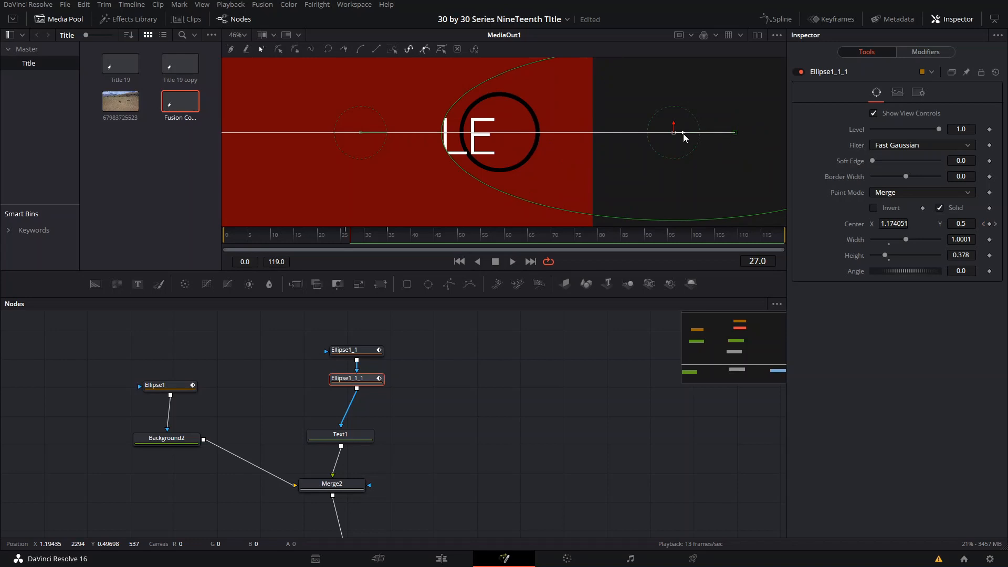
{"action": "key", "text": "Right"}
{"action": "key", "text": "Right"}
{"action": "key", "text": "Right"}
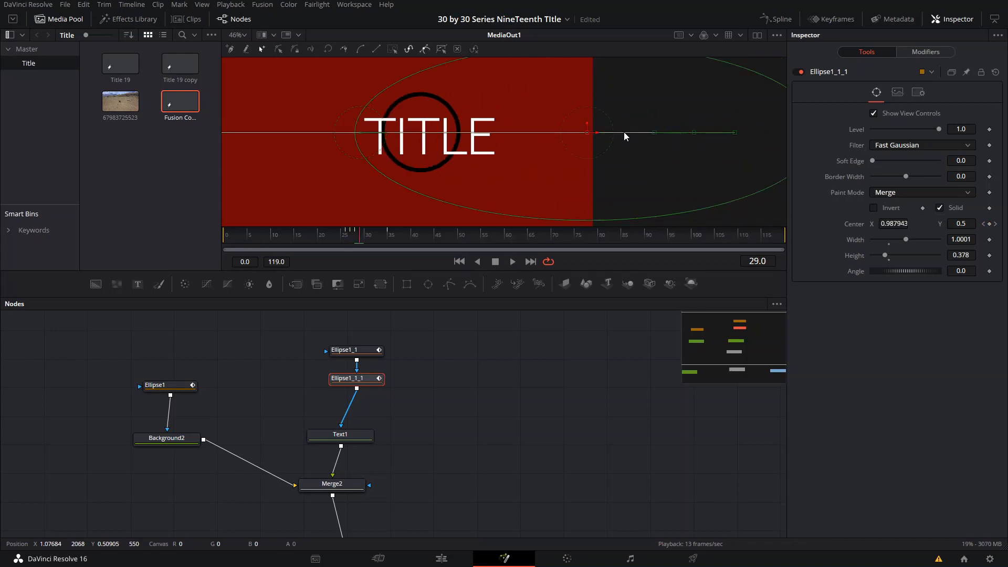
{"action": "scroll", "coordinate": [410, 134], "scroll_direction": "up", "scroll_amount": 1}
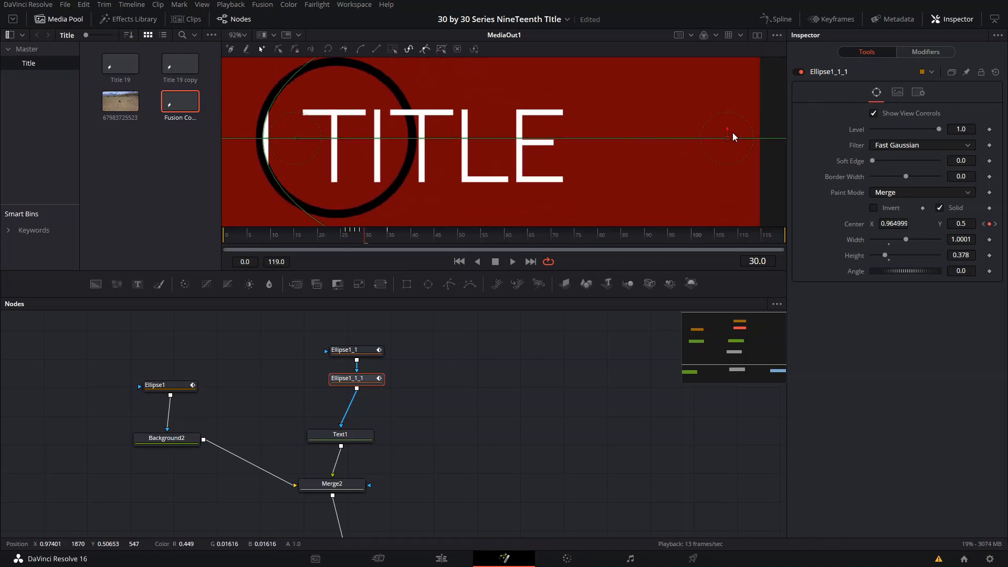
- Continue keyframing the copied mask's centre along the ring from frame 31 to 34, using about X 0.711 at frame 33
{"action": "key", "text": "Right"}
{"action": "key", "text": "Right"}
{"action": "scroll", "coordinate": [644, 150], "scroll_direction": "down", "scroll_amount": 1}
{"action": "key", "text": "Right"}
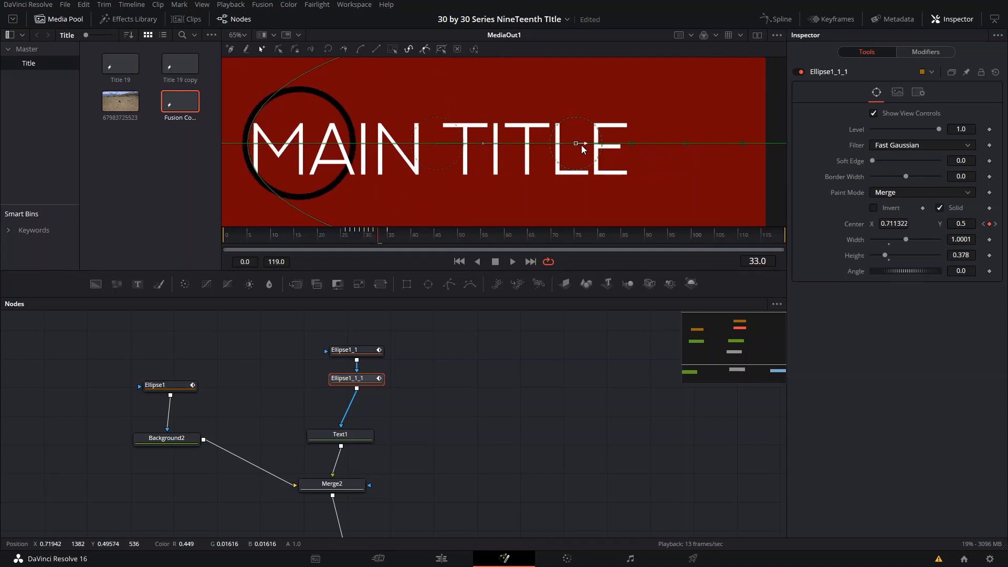
{"action": "key", "text": "Right"}
{"action": "scroll", "coordinate": [581, 145], "scroll_direction": "down", "scroll_amount": 1}
{"action": "key", "text": "Right"}
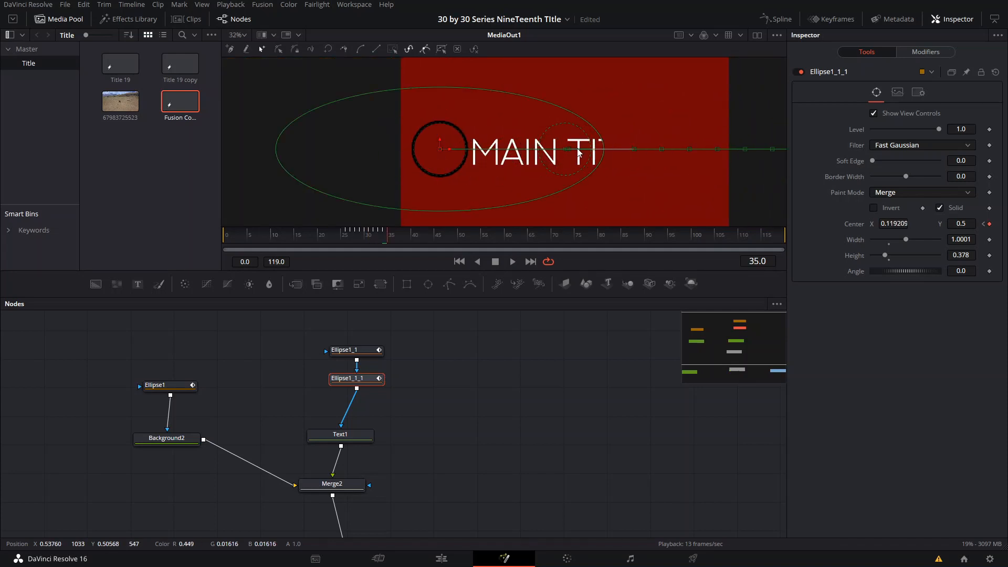
- Delete the copied mask's centre keyframe at frame 35 so the mask holds its frame 34 position
{"action": "left_click", "coordinate": [989, 224]}
{"action": "key", "text": "Left"}
{"action": "key", "text": "Right"}
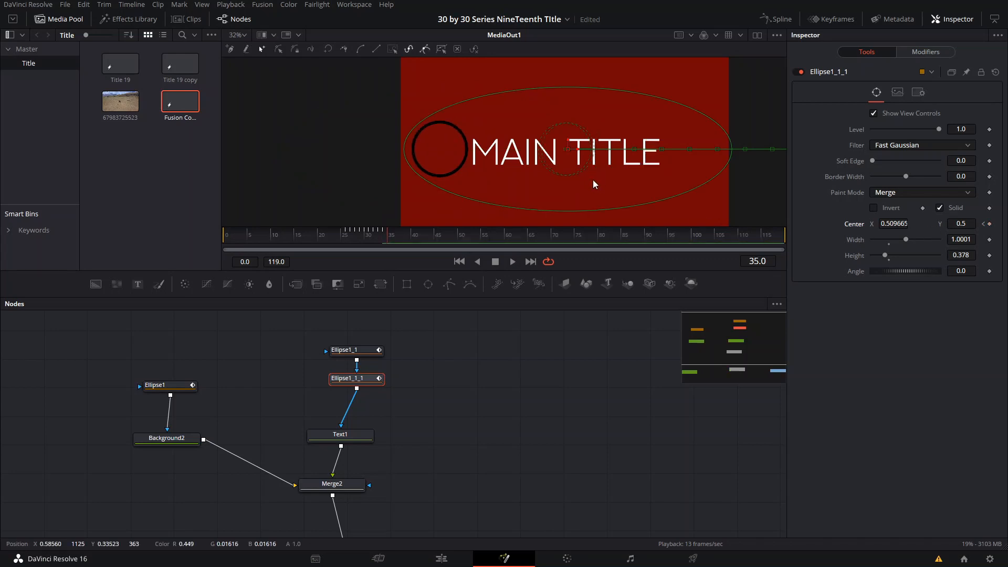
{"action": "scroll", "coordinate": [593, 180], "scroll_direction": "up", "scroll_amount": 2}
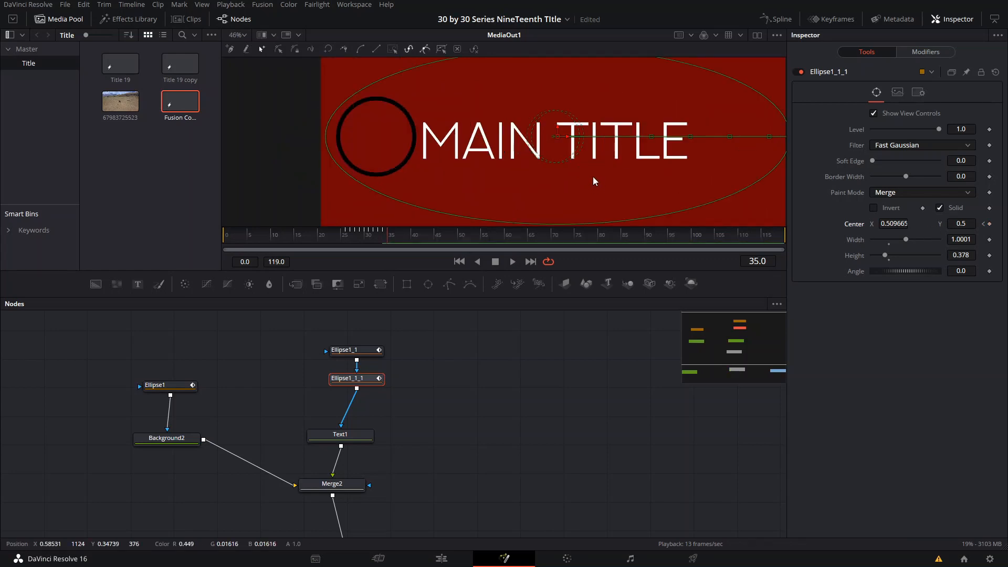
- Move both text mask ellipse nodes higher in the node graph to make room above Text1
{"action": "left_click", "coordinate": [367, 350], "text": "ctrl"}
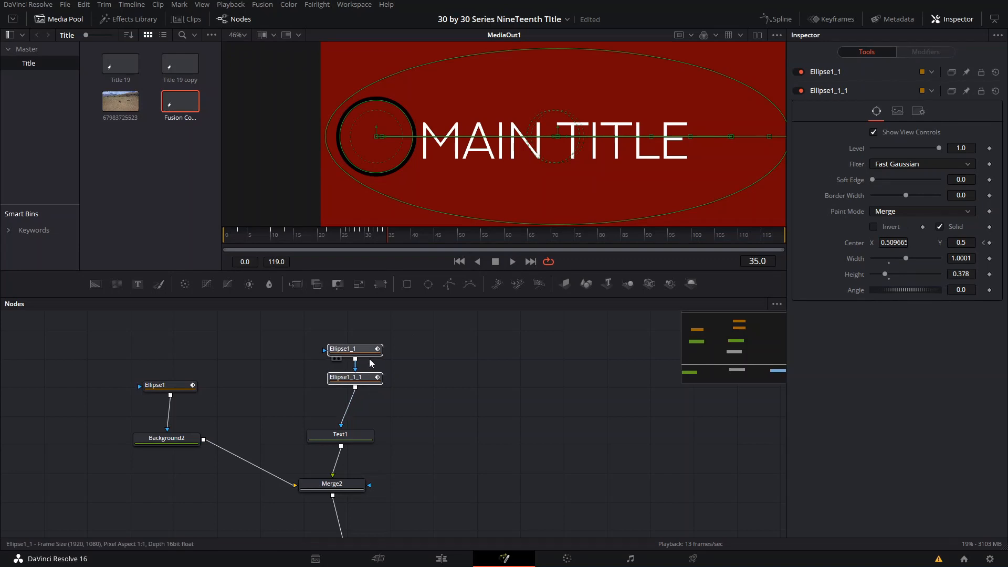
{"action": "left_click_drag", "start_coordinate": [369, 353], "coordinate": [377, 340]}
{"action": "left_click", "coordinate": [161, 396]}
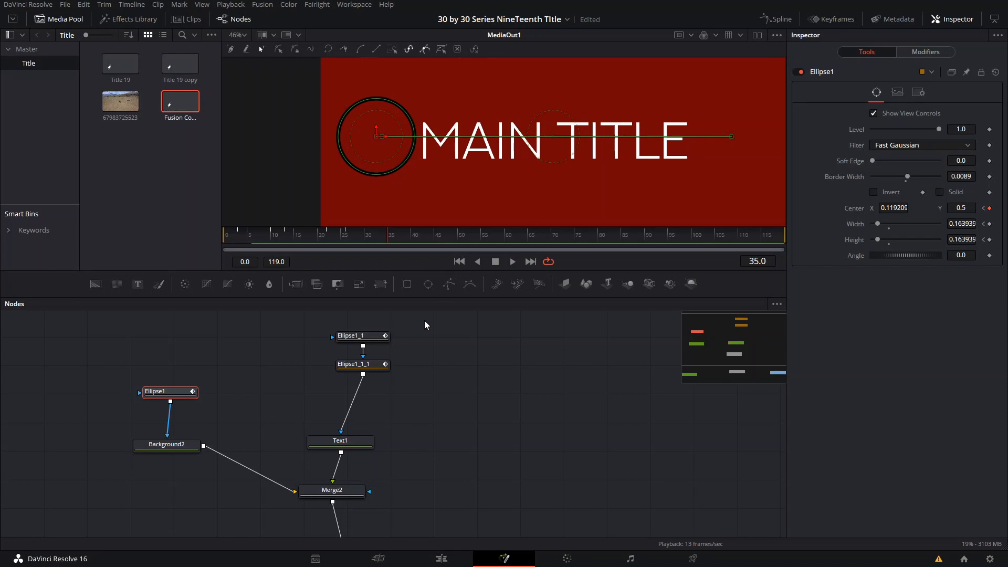
{"action": "left_click", "coordinate": [371, 366]}
{"action": "left_click_drag", "start_coordinate": [445, 362], "coordinate": [421, 374]}
- Insert a new ellipse mask in series between Ellipse1_1_1 and Text1
{"action": "left_click", "coordinate": [335, 450]}
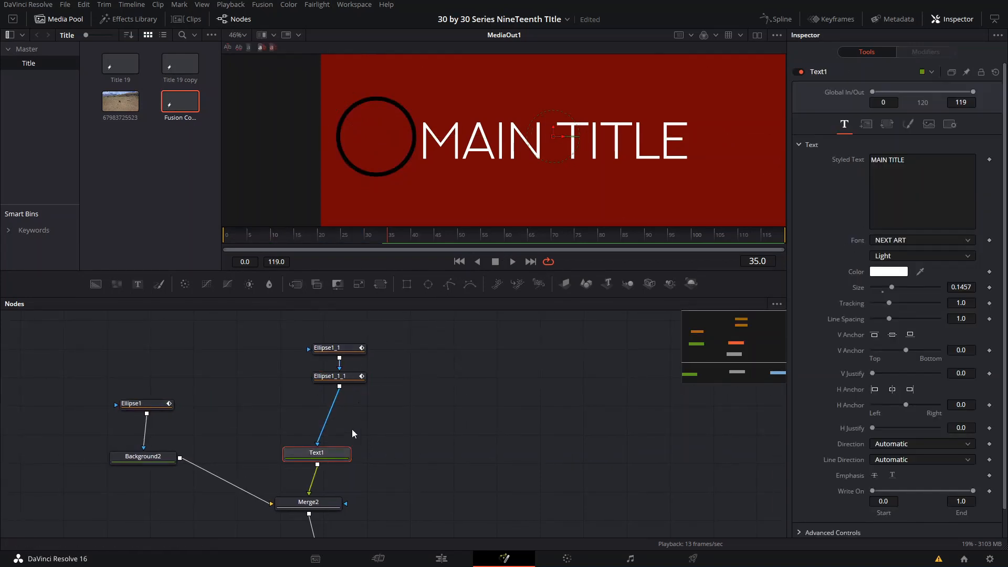
{"action": "left_click", "coordinate": [428, 284]}
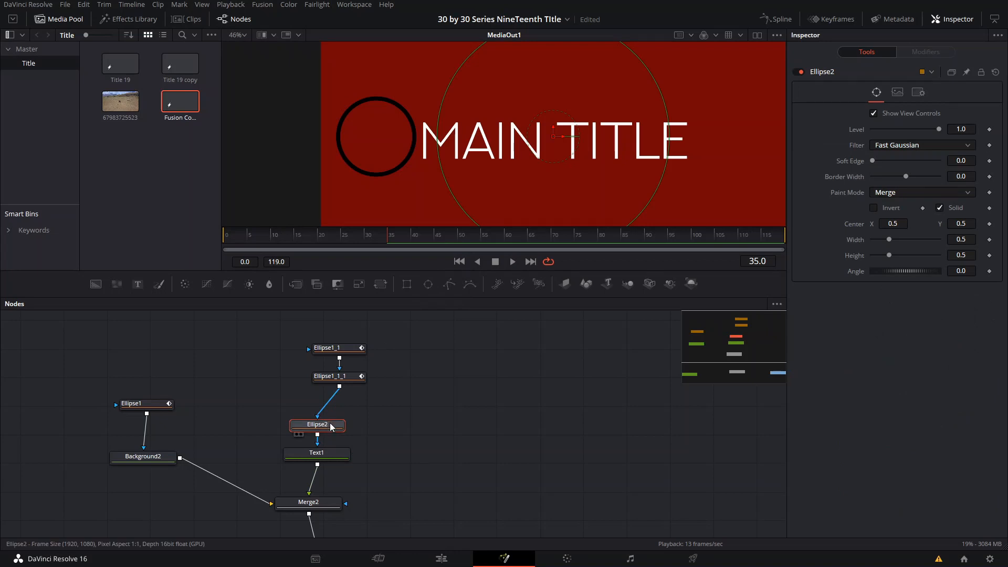
{"action": "left_click_drag", "start_coordinate": [336, 422], "coordinate": [348, 413]}
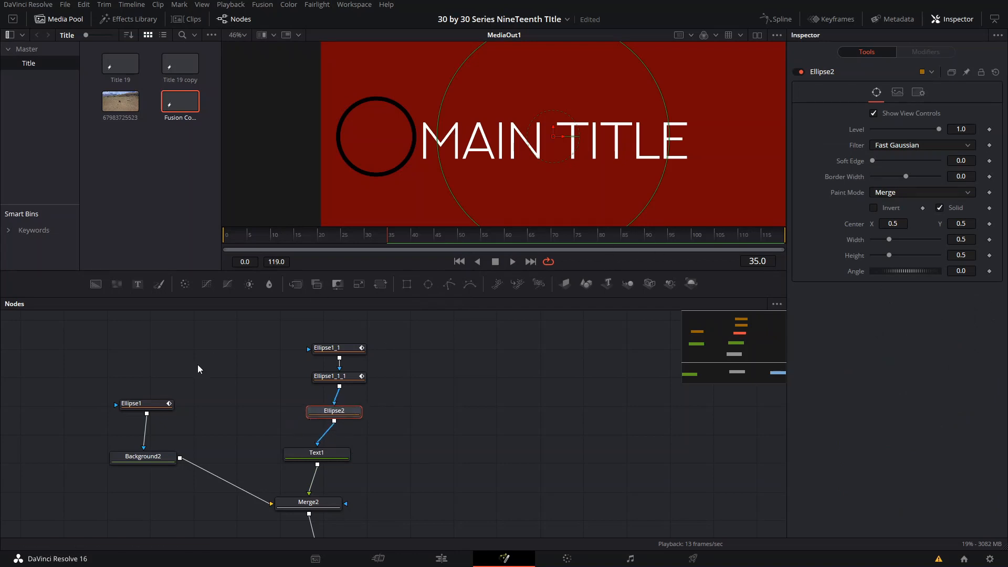
- Copy the ring ellipse's width of 0.163939 into both the width and height of Ellipse2
{"action": "left_click", "coordinate": [141, 403]}
{"action": "left_click", "coordinate": [960, 224]}
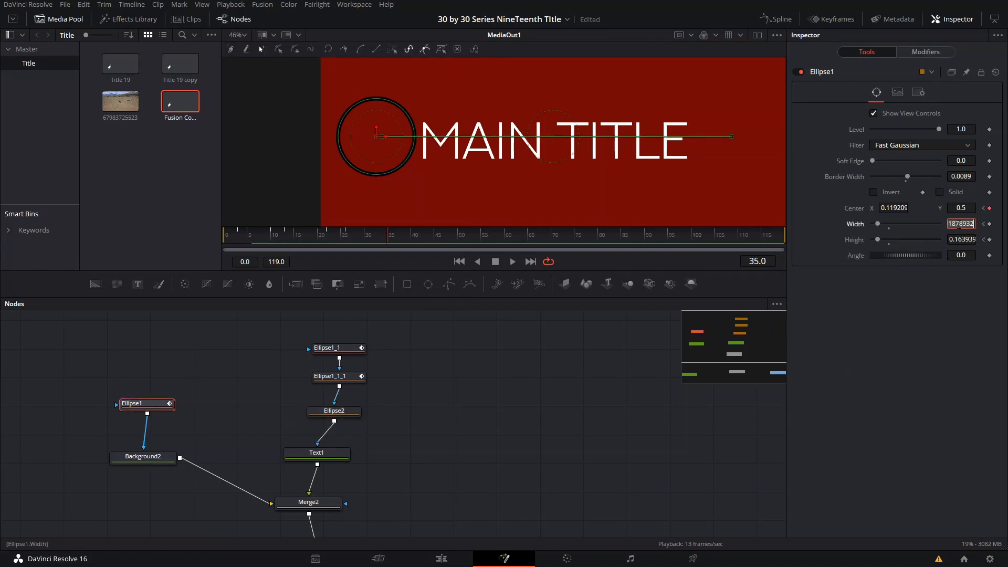
{"action": "left_click", "coordinate": [335, 454]}
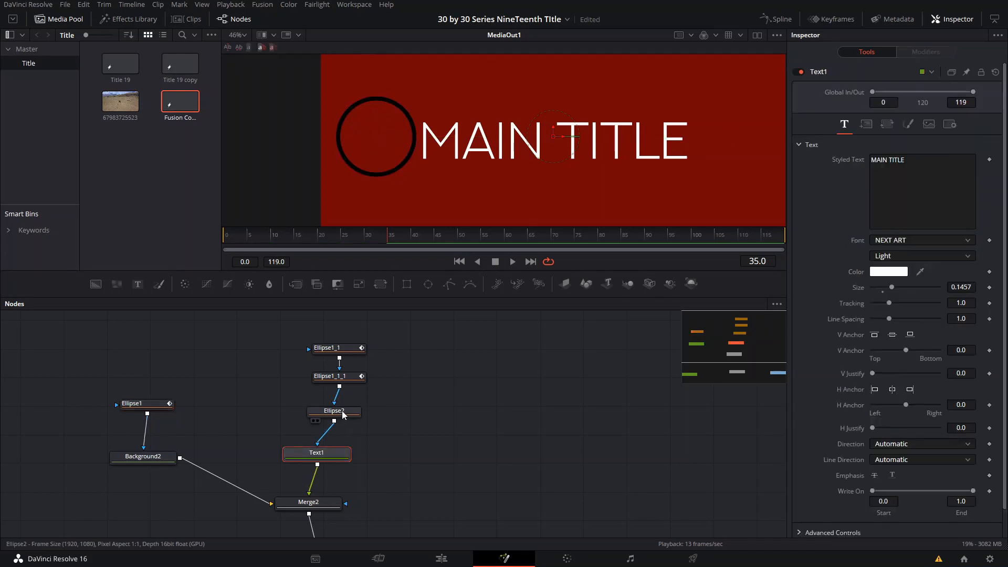
{"action": "left_click", "coordinate": [343, 413]}
{"action": "left_click", "coordinate": [969, 242]}
{"action": "key", "text": "ctrl+v"}
{"action": "left_click", "coordinate": [970, 255]}
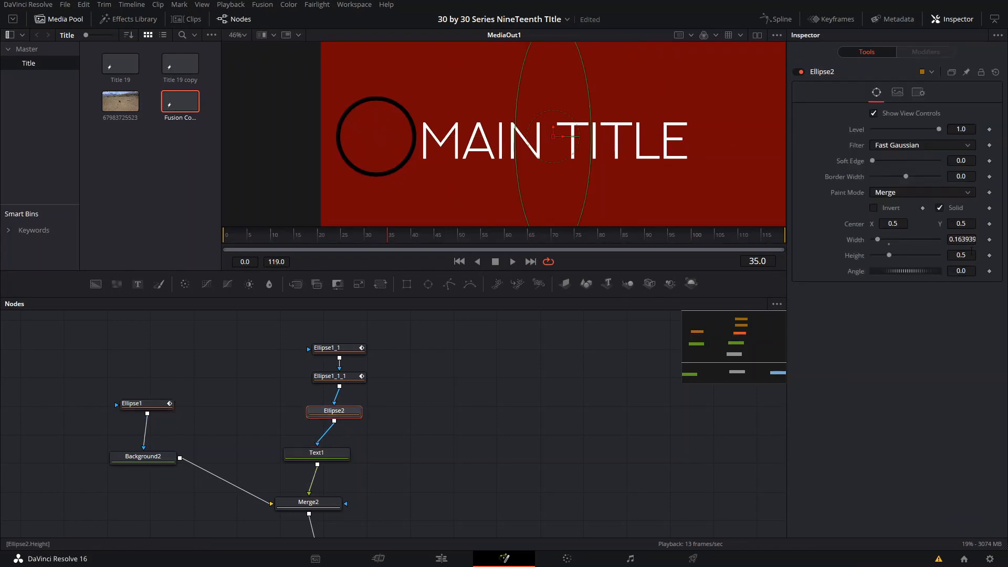
{"action": "key", "text": "ctrl+v"}
{"action": "left_click", "coordinate": [570, 452]}
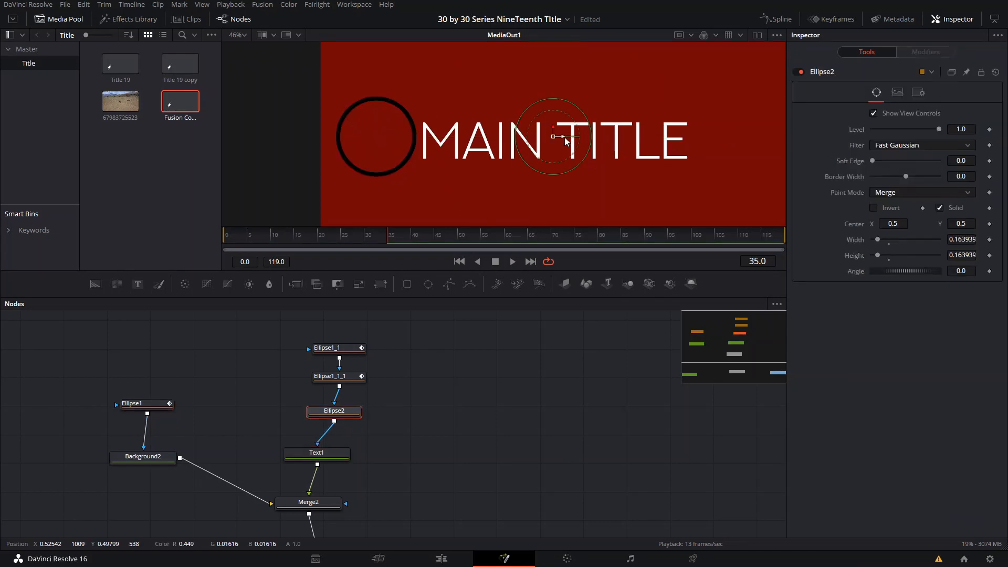
- Align Ellipse2 with the ring at frame 35 by setting its centre X to the ring's value of 0.119209
{"action": "left_click_drag", "start_coordinate": [565, 137], "coordinate": [386, 158]}
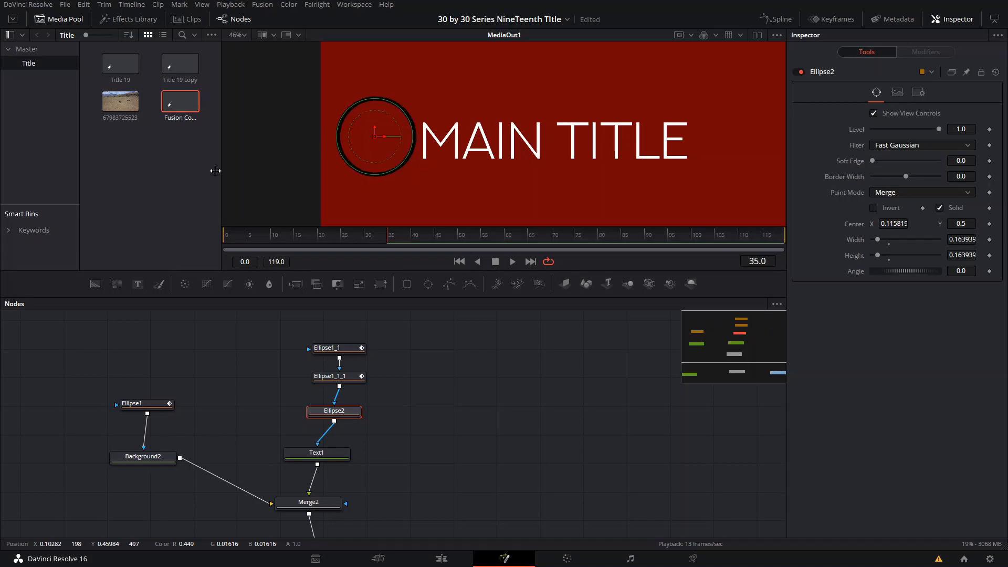
{"action": "left_click", "coordinate": [137, 403]}
{"action": "left_click", "coordinate": [894, 208]}
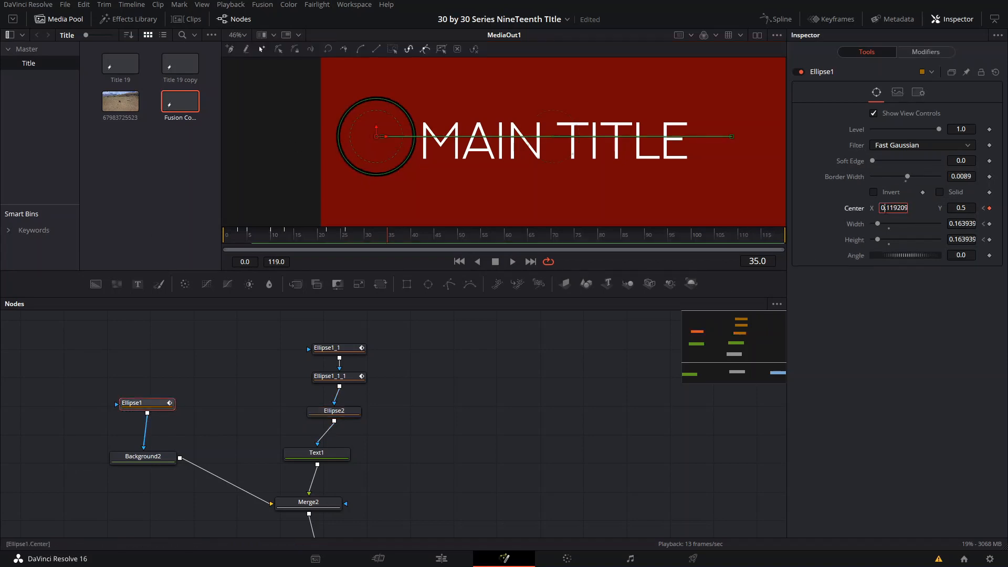
{"action": "key", "text": "ctrl+a"}
{"action": "left_click", "coordinate": [346, 412]}
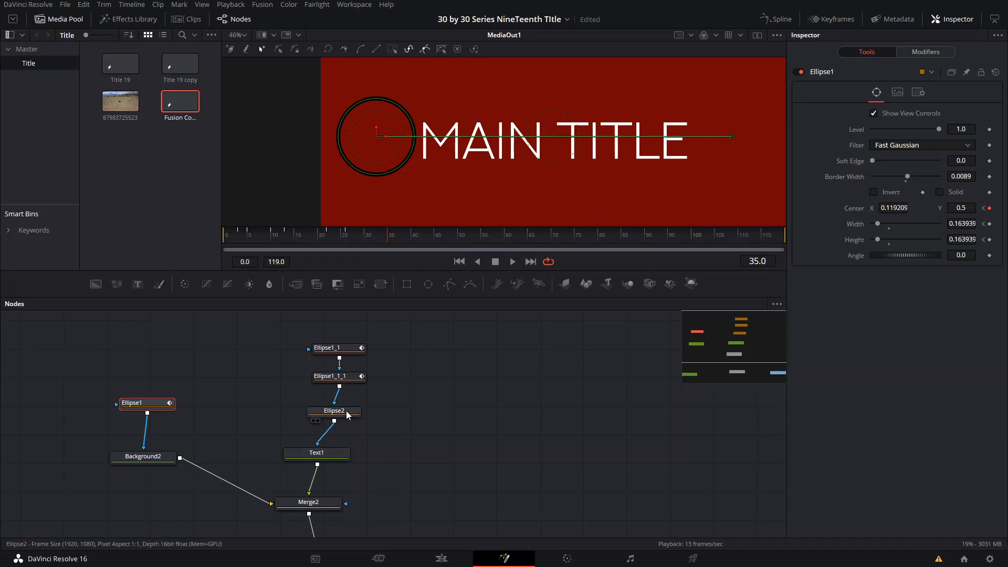
{"action": "double_click", "coordinate": [894, 222]}
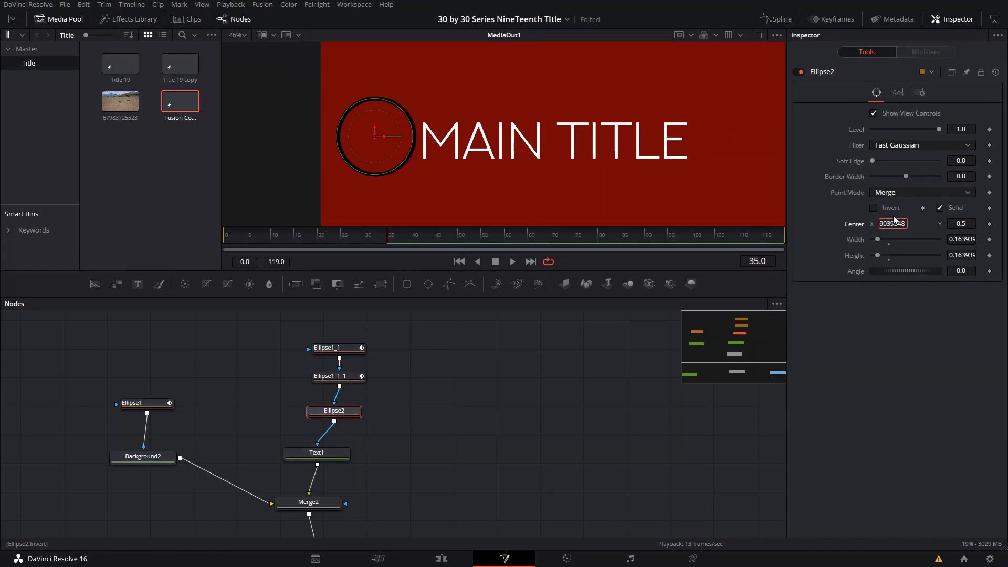
{"action": "type", "text": "0.119209"}
{"action": "key", "text": "Tab"}
{"action": "left_click", "coordinate": [448, 404]}
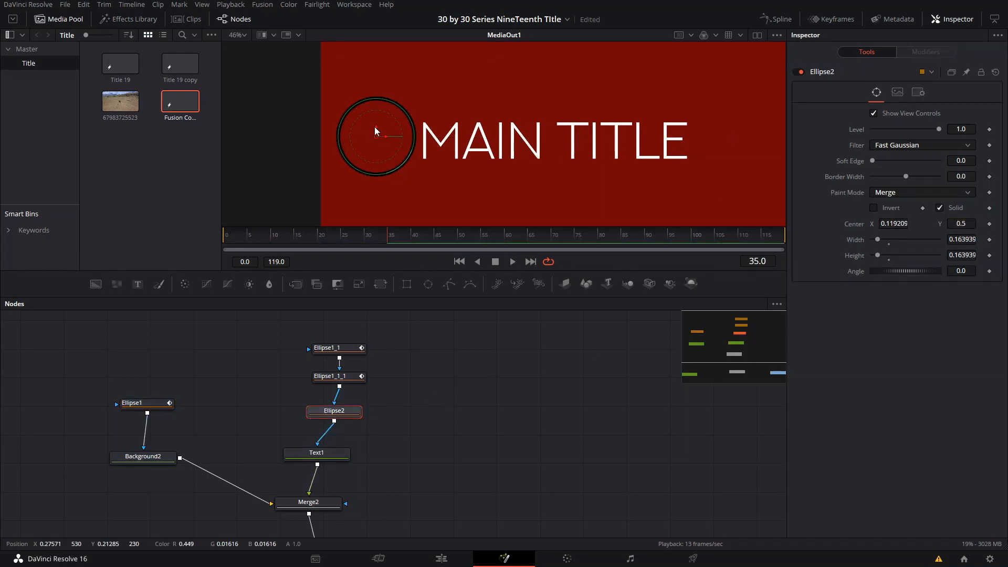
- Scrub between frames 16 and 39 to compare the ring's movement with the text reveal, and inspect the Ellipse1_1_1 mask
{"action": "left_click", "coordinate": [300, 240]}
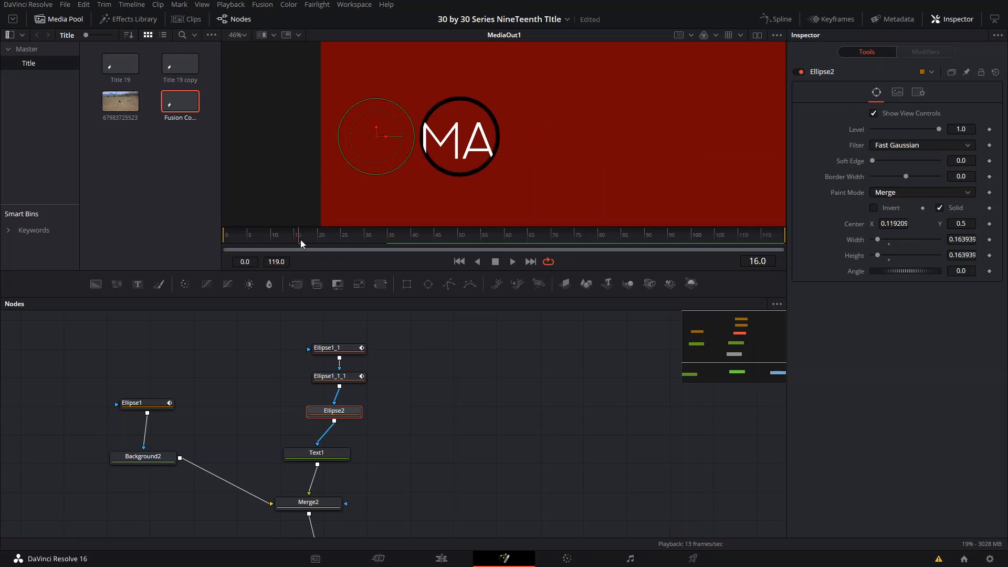
{"action": "left_click", "coordinate": [145, 408]}
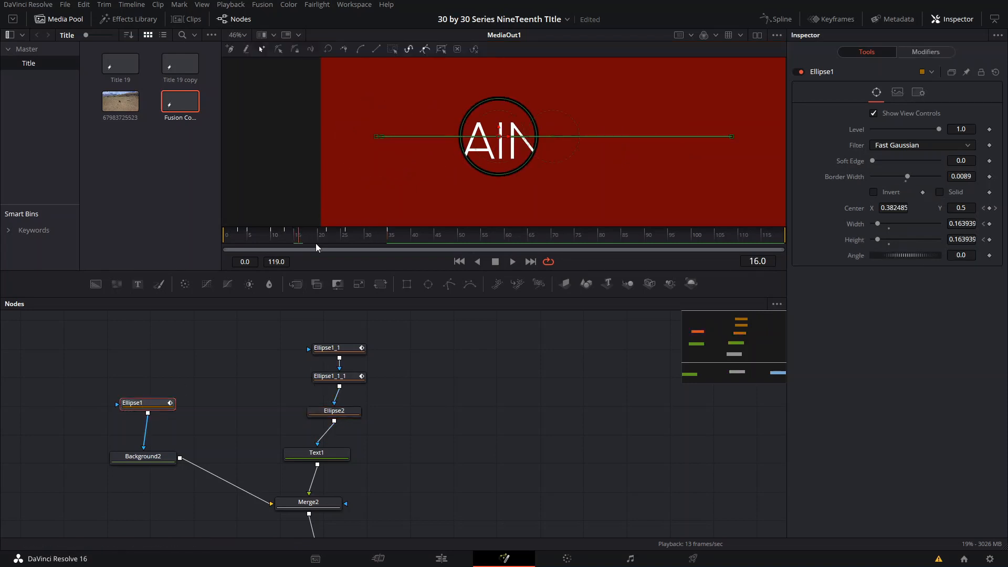
{"action": "left_click_drag", "start_coordinate": [315, 244], "coordinate": [390, 241]}
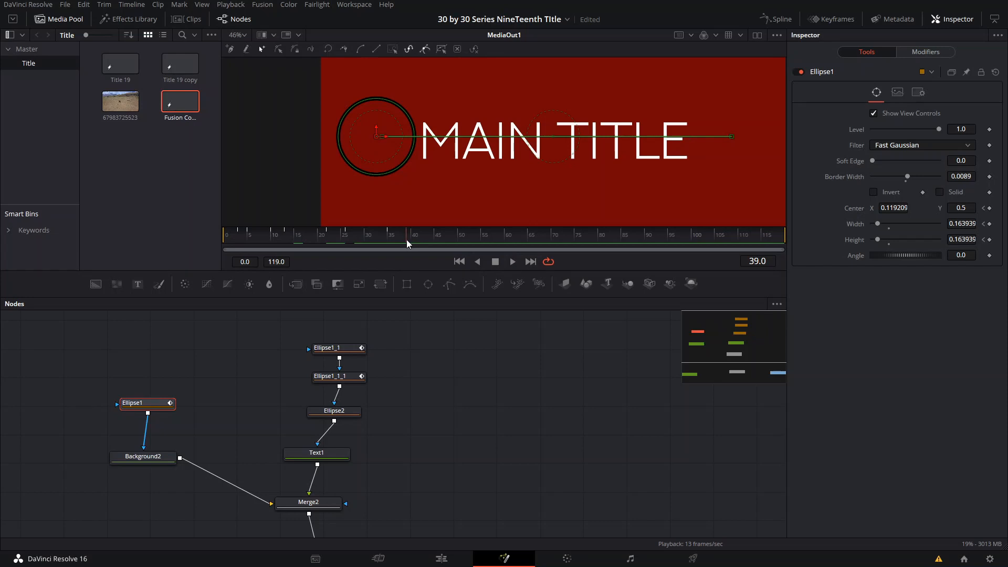
{"action": "left_click", "coordinate": [336, 379]}
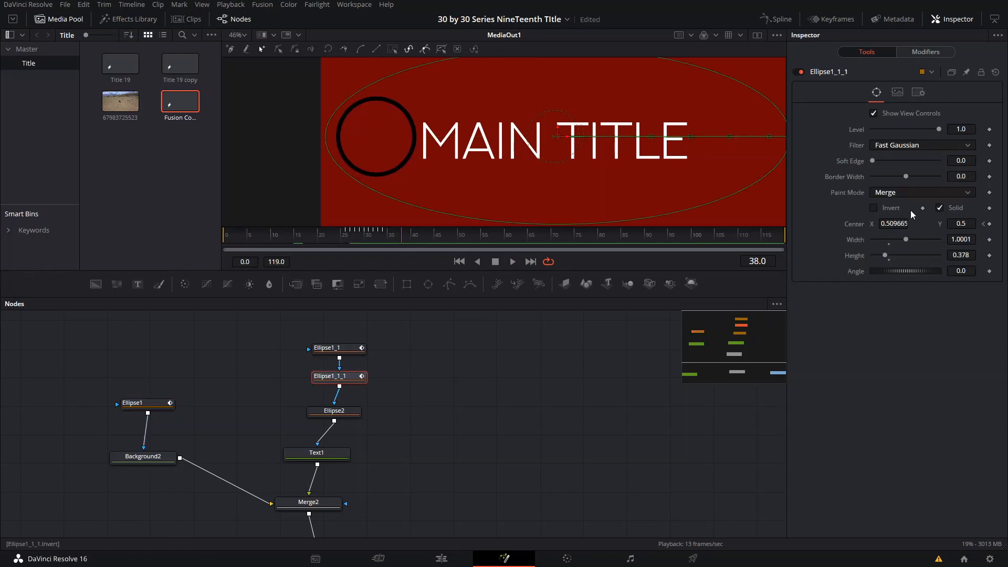
- Keyframe the Invert option of the Ellipse1_1_1 mask, off at frame 38 and on at frame 39
{"action": "left_click", "coordinate": [873, 209]}
{"action": "left_click", "coordinate": [873, 209]}
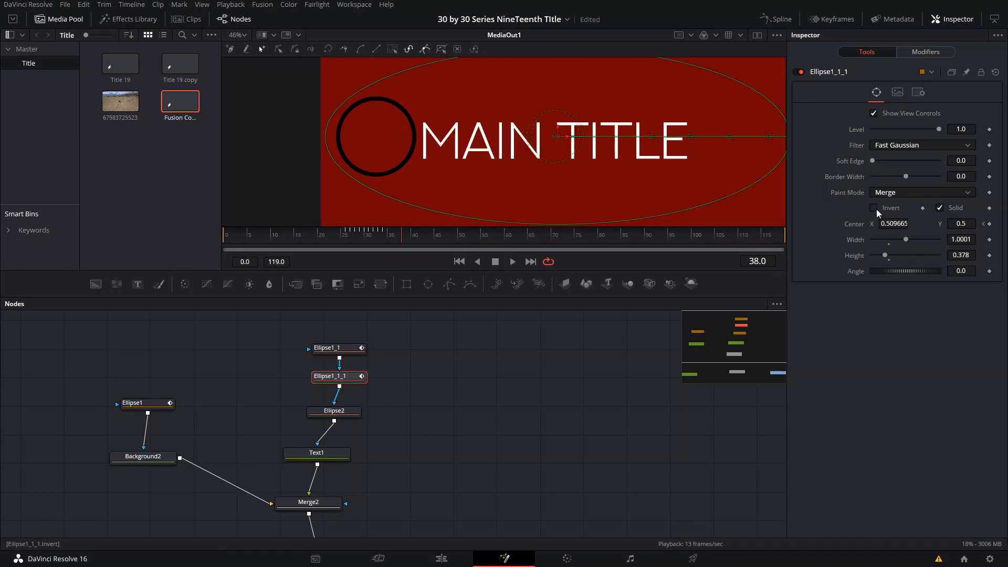
{"action": "left_click", "coordinate": [923, 209]}
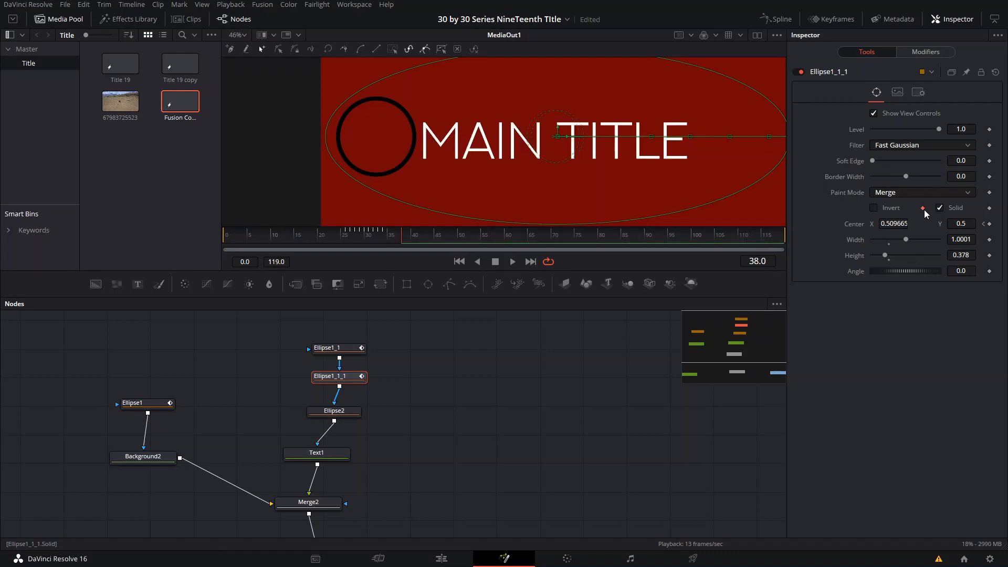
{"action": "left_click", "coordinate": [873, 207]}
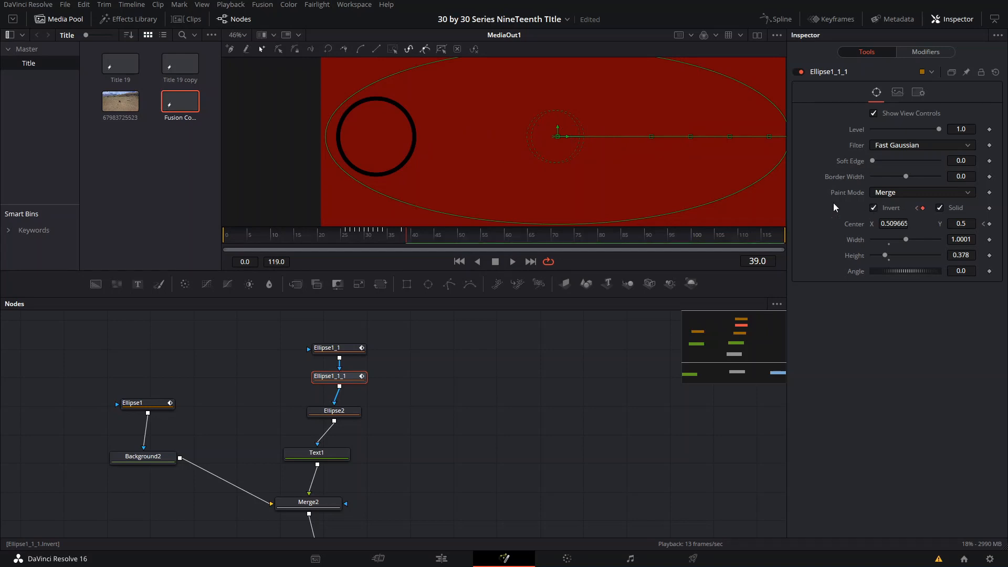
{"action": "left_click", "coordinate": [405, 233]}
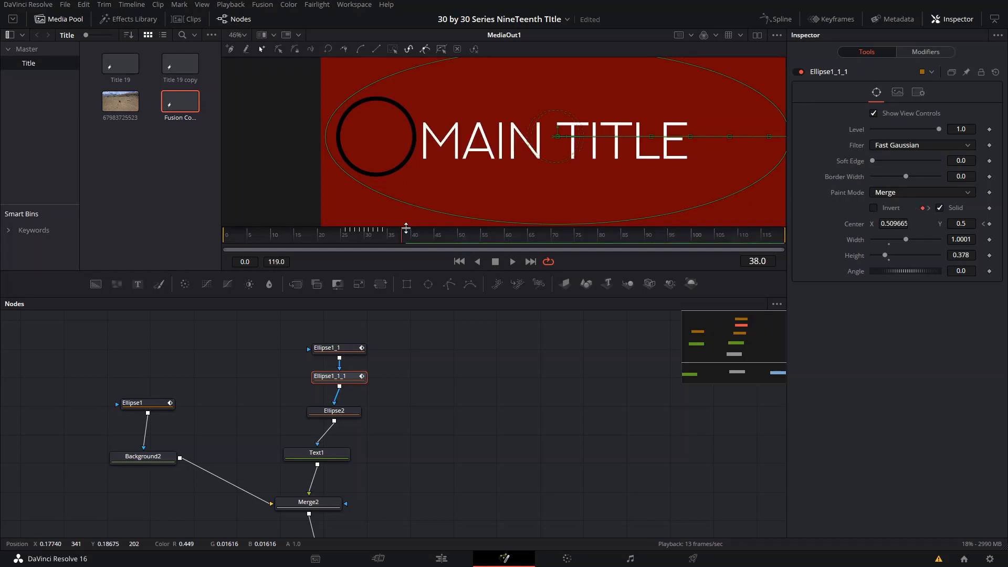
- Keyframe Ellipse2's Invert option off at frame 38 and on at frame 39, and scrub across the change
{"action": "left_click", "coordinate": [342, 416]}
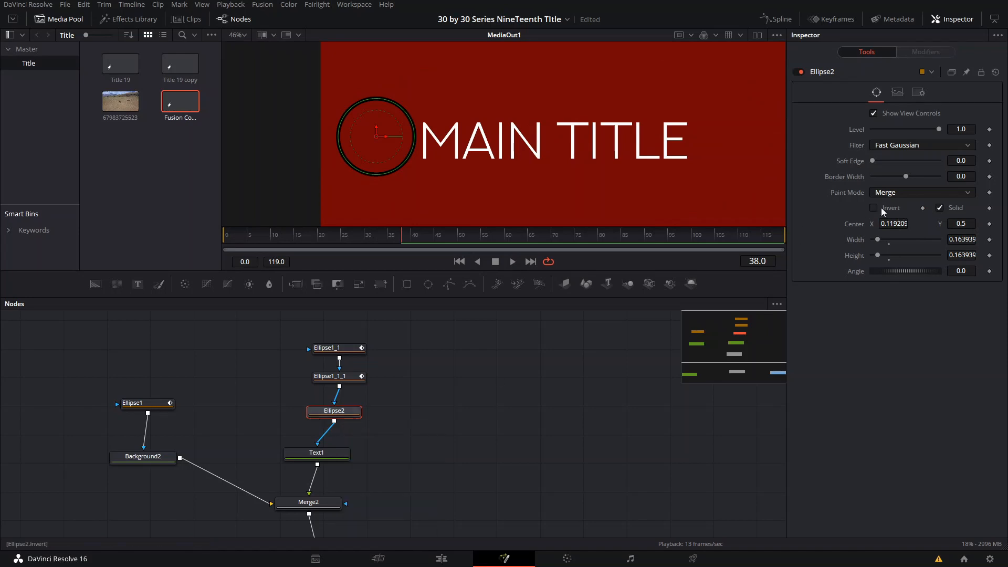
{"action": "left_click", "coordinate": [923, 208]}
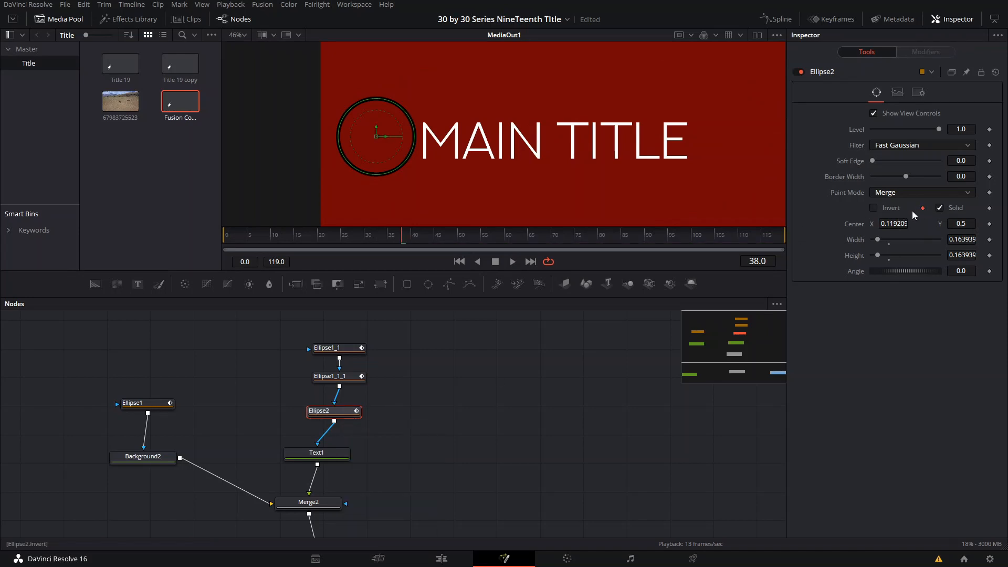
{"action": "key", "text": "Right"}
{"action": "left_click", "coordinate": [878, 208]}
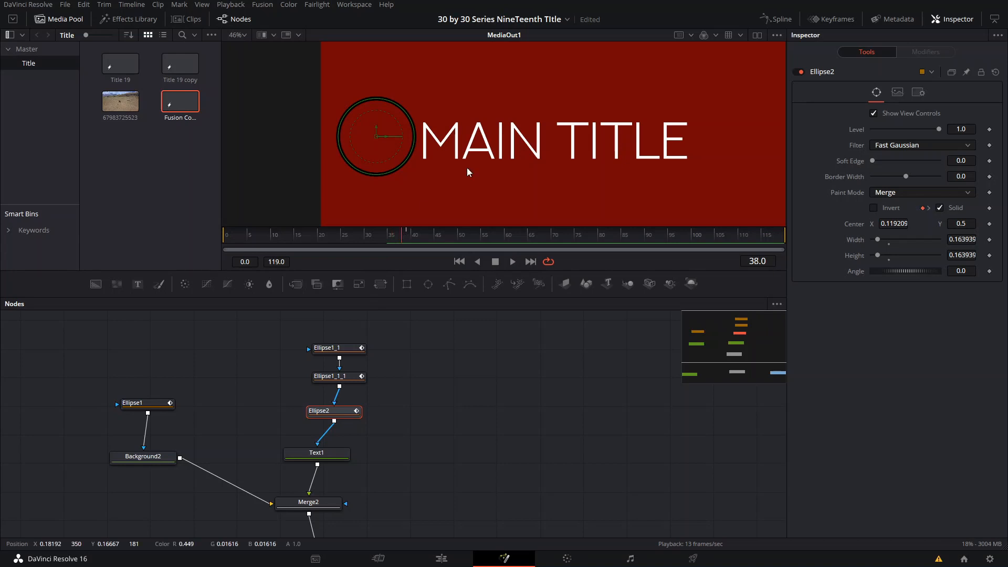
{"action": "left_click_drag", "start_coordinate": [390, 233], "coordinate": [407, 232]}
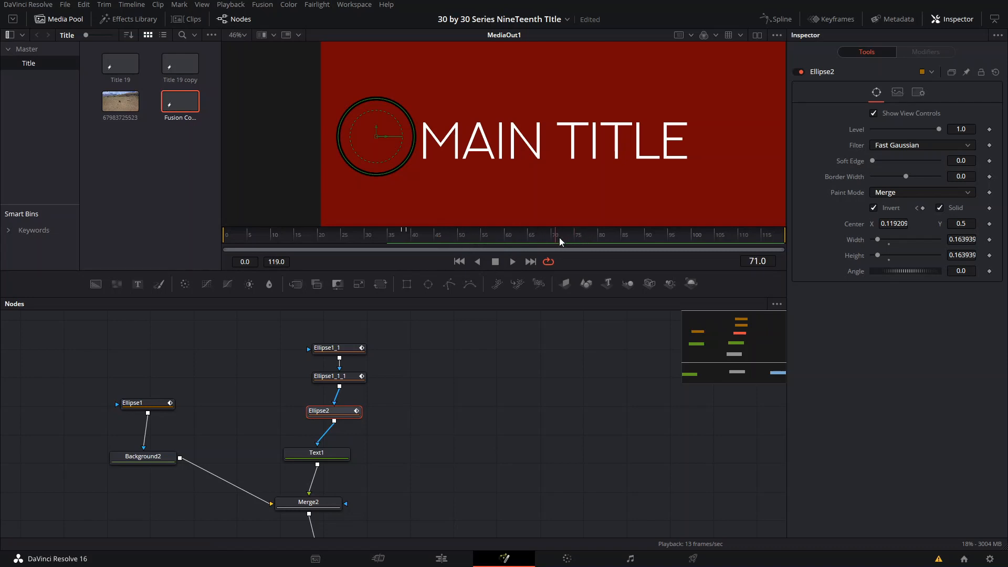
- Set width and height keyframes on both Ellipse1 and Ellipse2 at frame 70
{"action": "left_click", "coordinate": [134, 403]}
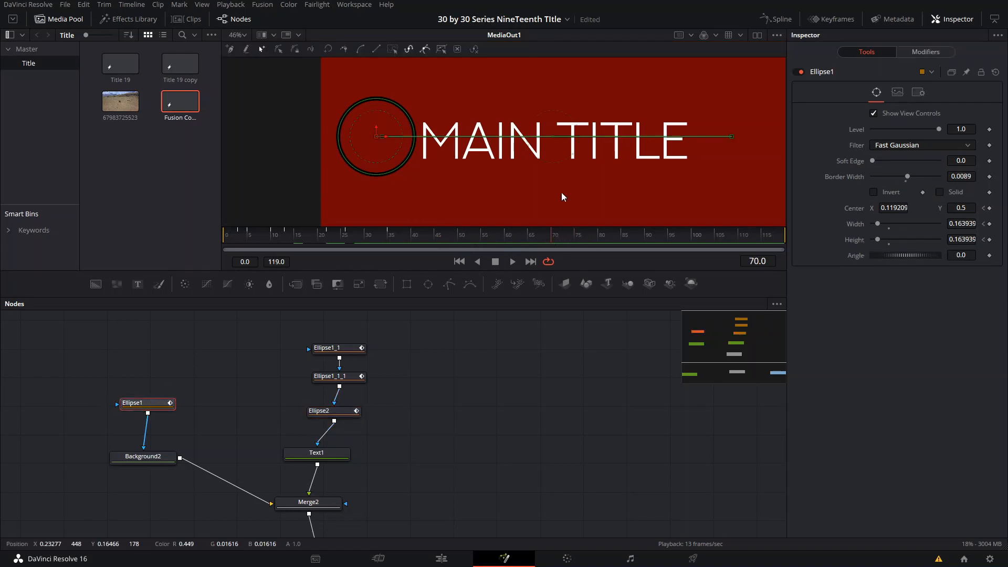
{"action": "left_click", "coordinate": [989, 224]}
{"action": "left_click", "coordinate": [989, 239]}
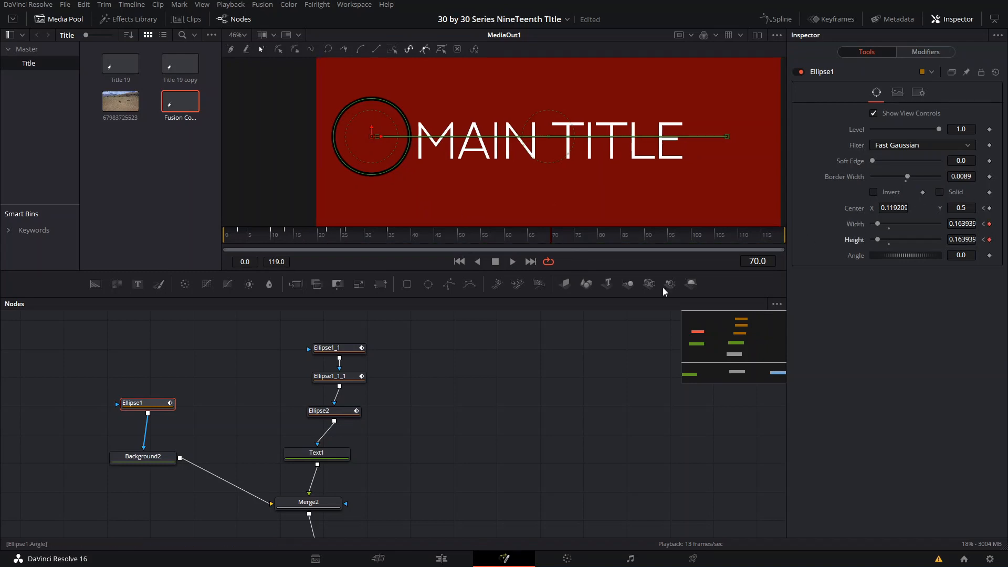
{"action": "left_click", "coordinate": [348, 415]}
{"action": "left_click", "coordinate": [988, 239]}
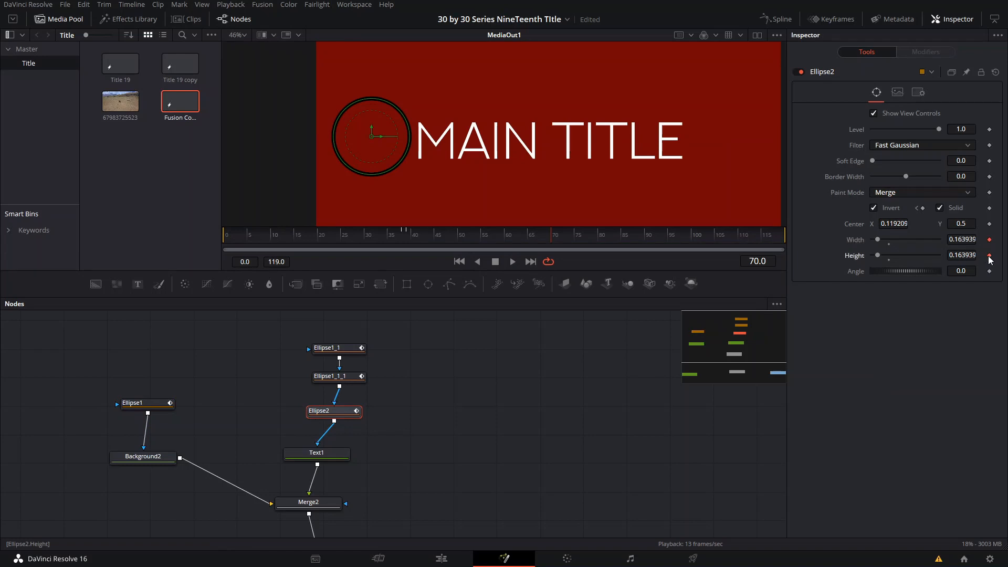
{"action": "scroll", "coordinate": [553, 165], "scroll_direction": "down", "scroll_amount": 3}
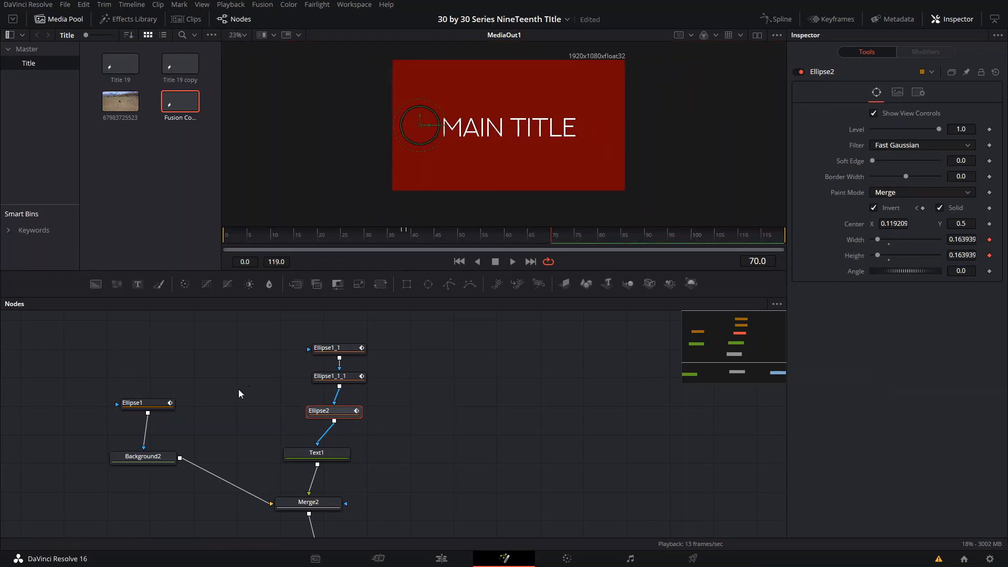
- At frame 79, enlarge the Ellipse1 ring to 2.037753 in width and height, and give Ellipse2 the same width and height
{"action": "left_click", "coordinate": [135, 403]}
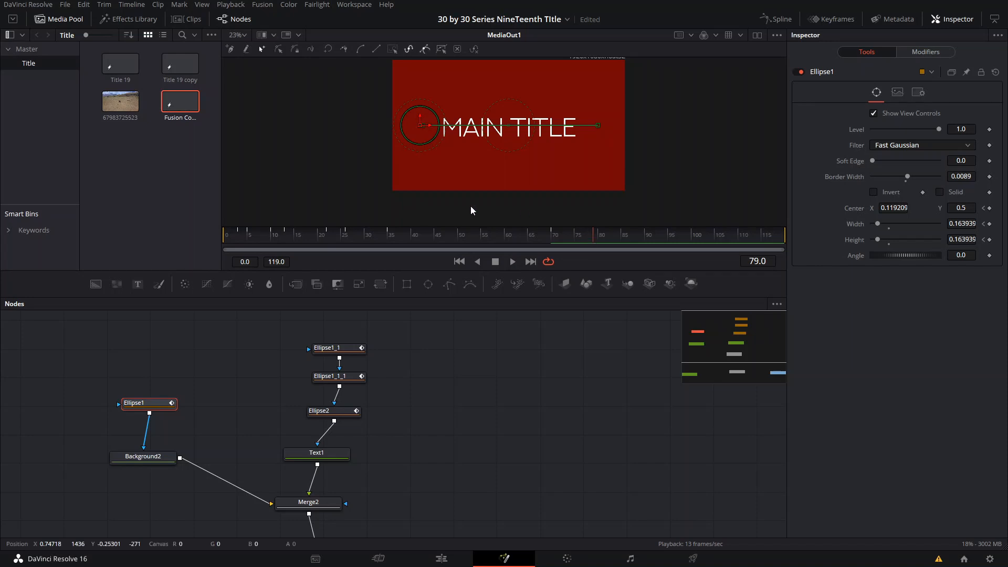
{"action": "left_click_drag", "start_coordinate": [435, 121], "coordinate": [653, 84]}
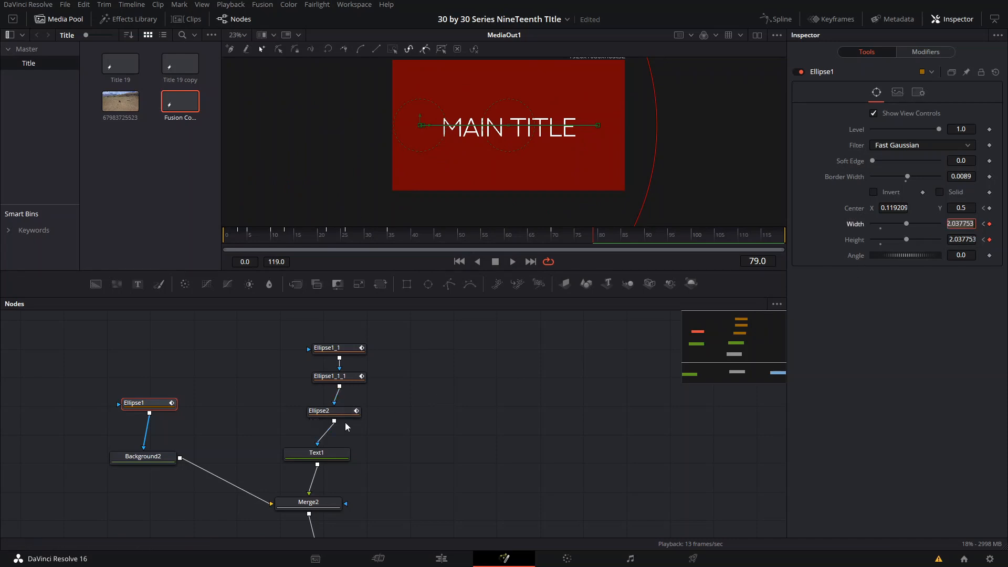
{"action": "left_click", "coordinate": [334, 411]}
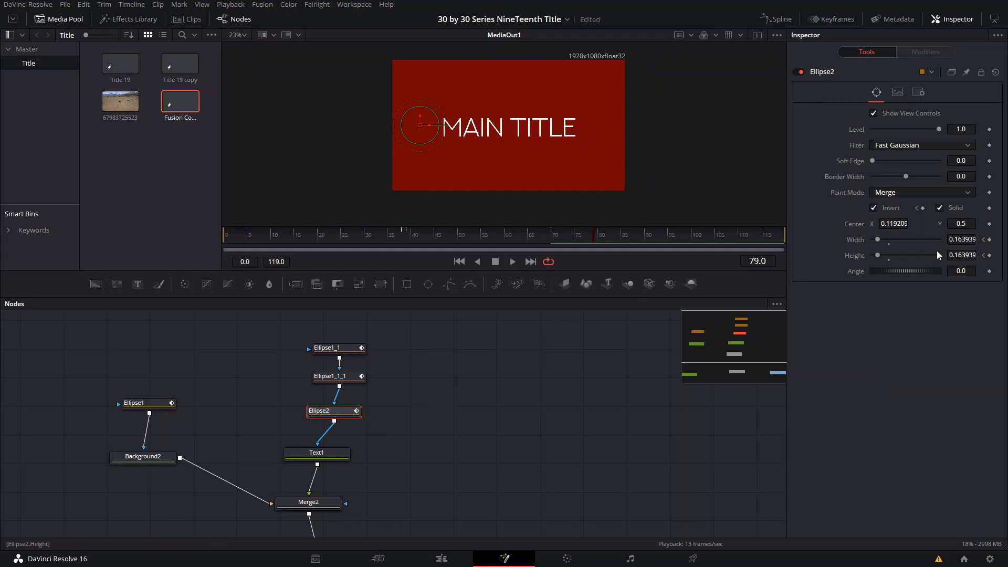
{"action": "double_click", "coordinate": [967, 240]}
{"action": "key", "text": "ctrl+v"}
{"action": "left_click", "coordinate": [967, 256]}
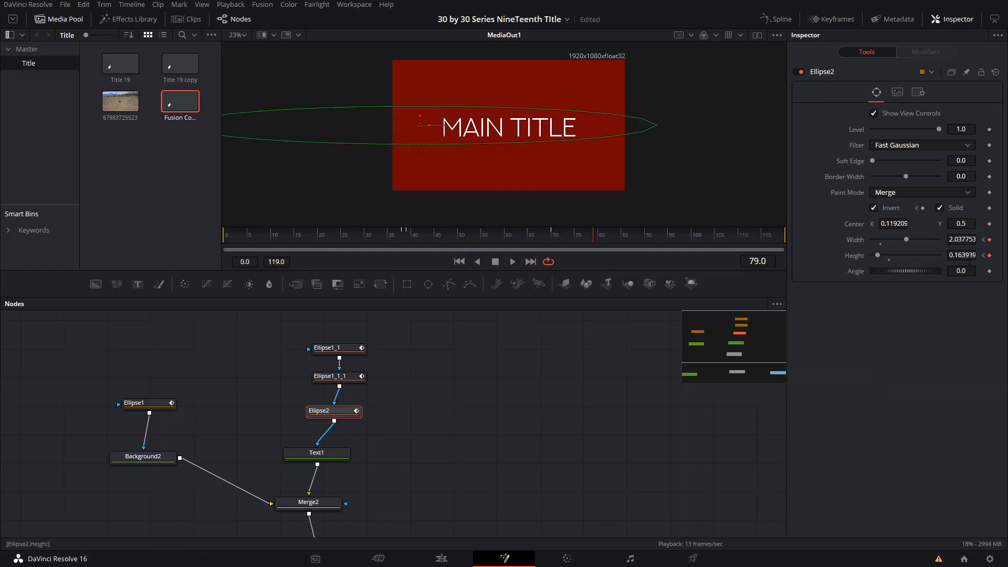
{"action": "double_click", "coordinate": [967, 256]}
{"action": "type", "text": "2.037753"}
{"action": "key", "text": "Return"}
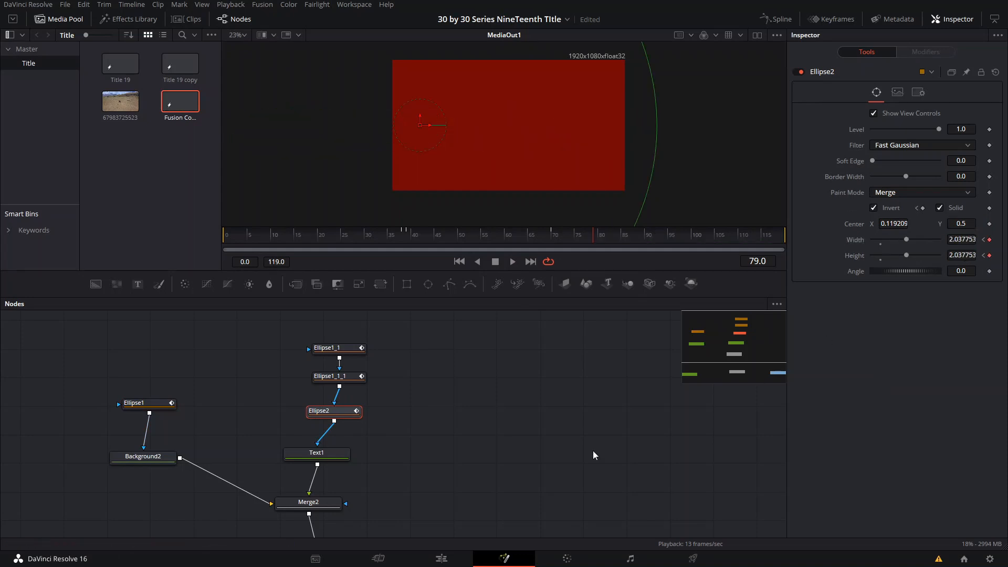
{"action": "left_click_drag", "start_coordinate": [363, 242], "coordinate": [217, 238]}
{"action": "left_click", "coordinate": [407, 373]}
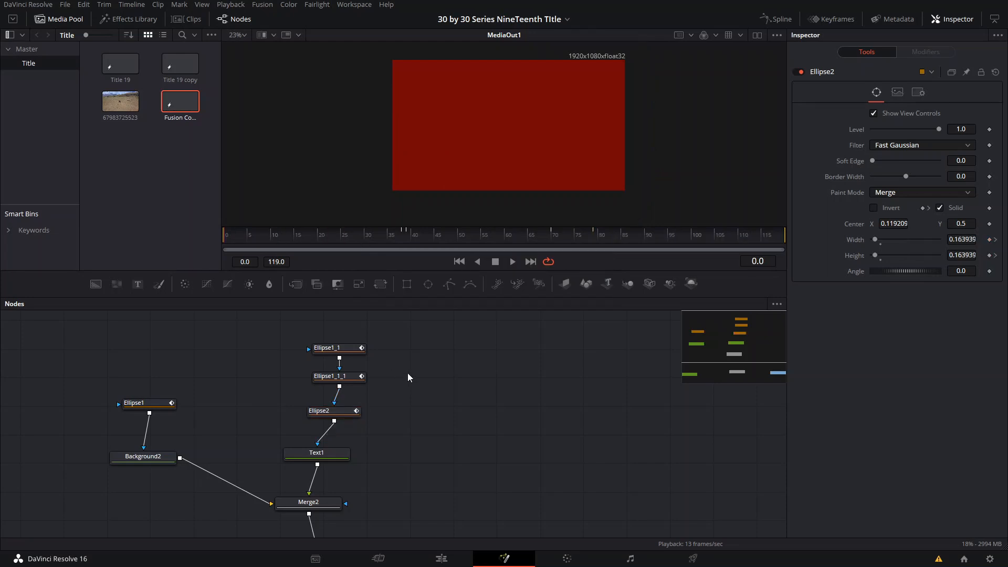
- Examine the animation curves of Ellipse1, Ellipse1_1, Ellipse1_1_1 and Ellipse2 in the Spline editor
{"action": "left_click", "coordinate": [777, 21]}
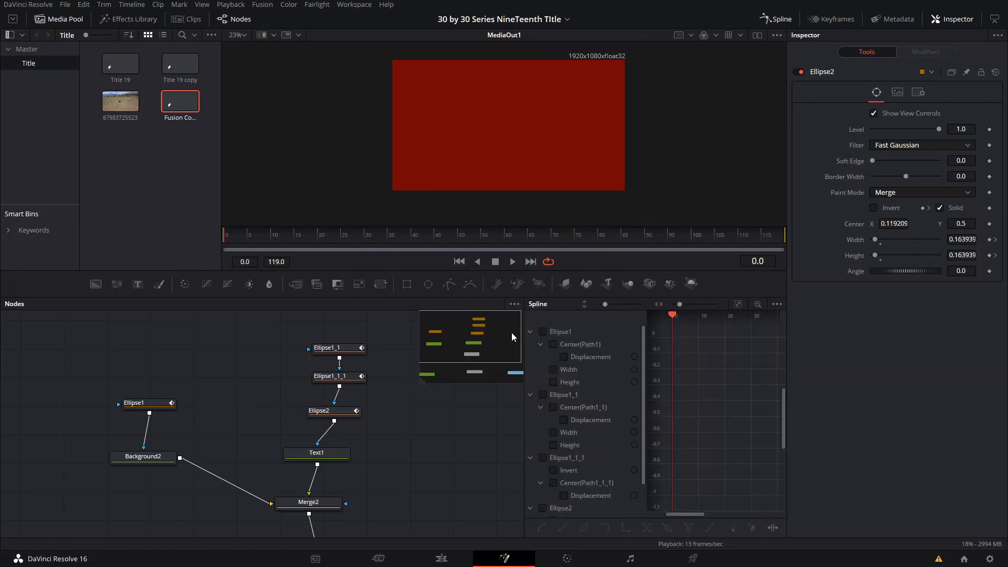
{"action": "left_click", "coordinate": [543, 331]}
{"action": "left_click", "coordinate": [543, 394]}
{"action": "scroll", "coordinate": [546, 399], "scroll_direction": "down", "scroll_amount": 1}
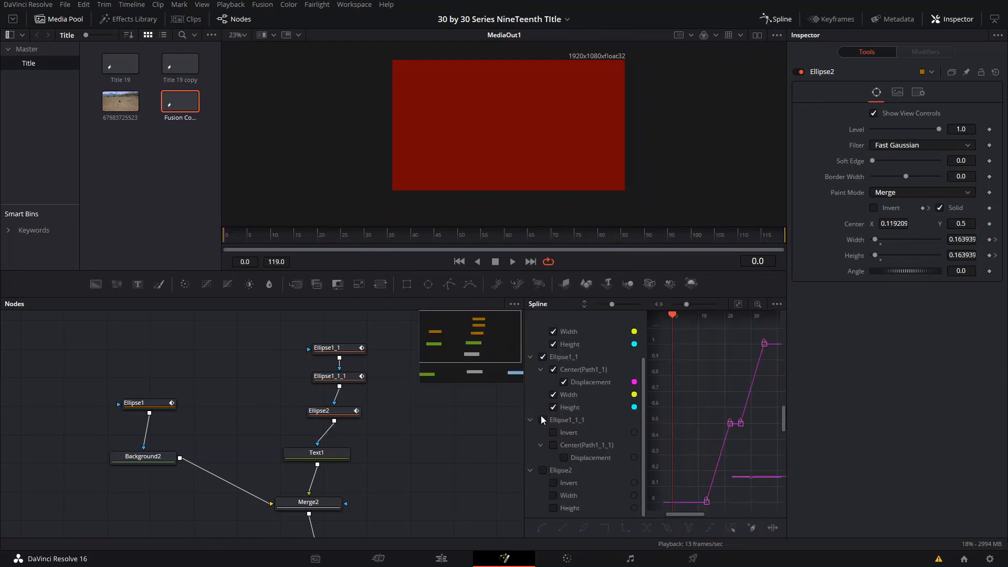
{"action": "left_click", "coordinate": [543, 419]}
{"action": "left_click", "coordinate": [543, 470]}
{"action": "scroll", "coordinate": [698, 410], "scroll_direction": "down", "scroll_amount": 3}
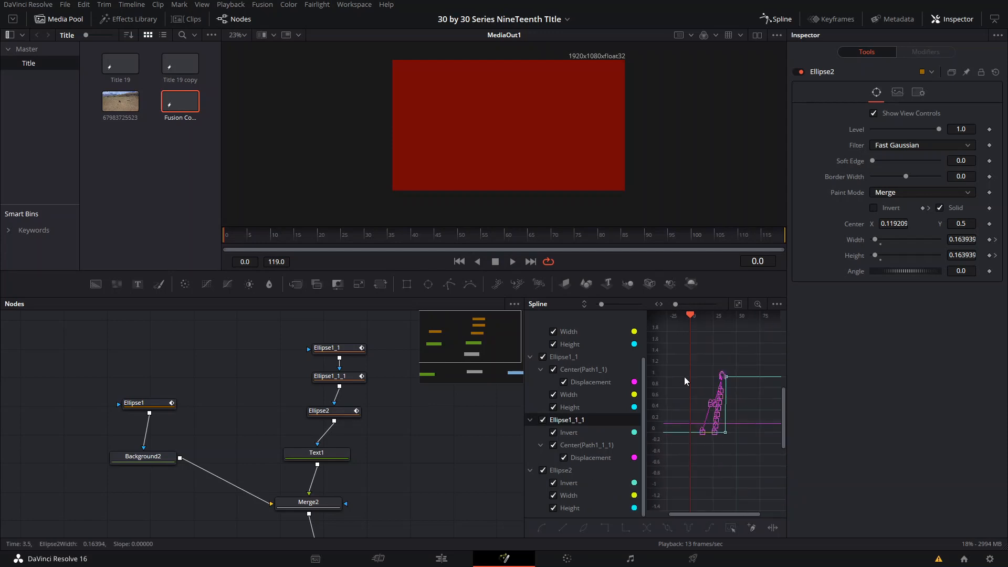
{"action": "left_click", "coordinate": [777, 19]}
- Play the animation and inspect frames 22 to 30 to check the text reveal against the ring's movement
{"action": "scroll", "coordinate": [398, 377], "scroll_direction": "up", "scroll_amount": 1}
{"action": "scroll", "coordinate": [402, 377], "scroll_direction": "up", "scroll_amount": 1}
{"action": "left_click_drag", "start_coordinate": [432, 380], "coordinate": [475, 341]}
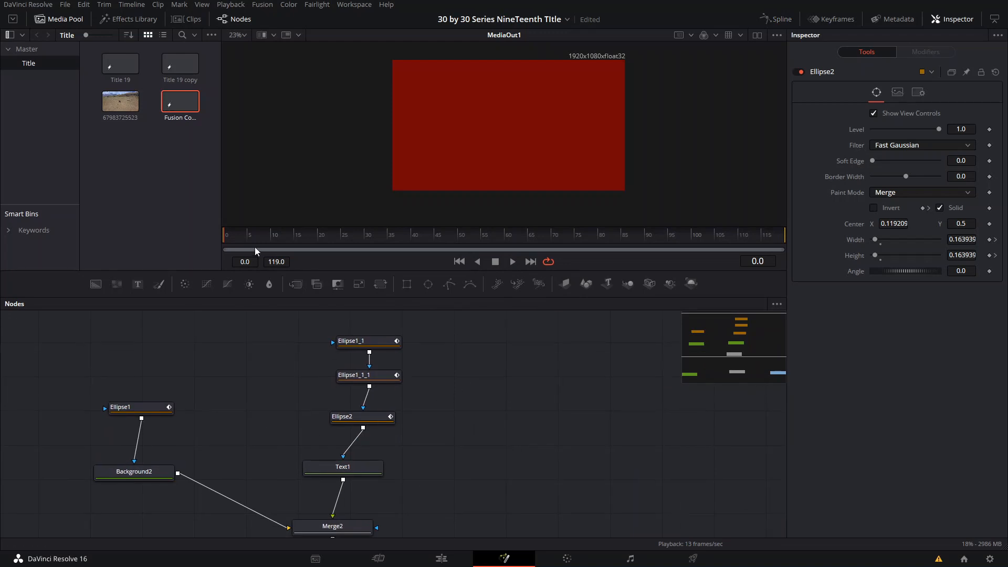
{"action": "key", "text": "space"}
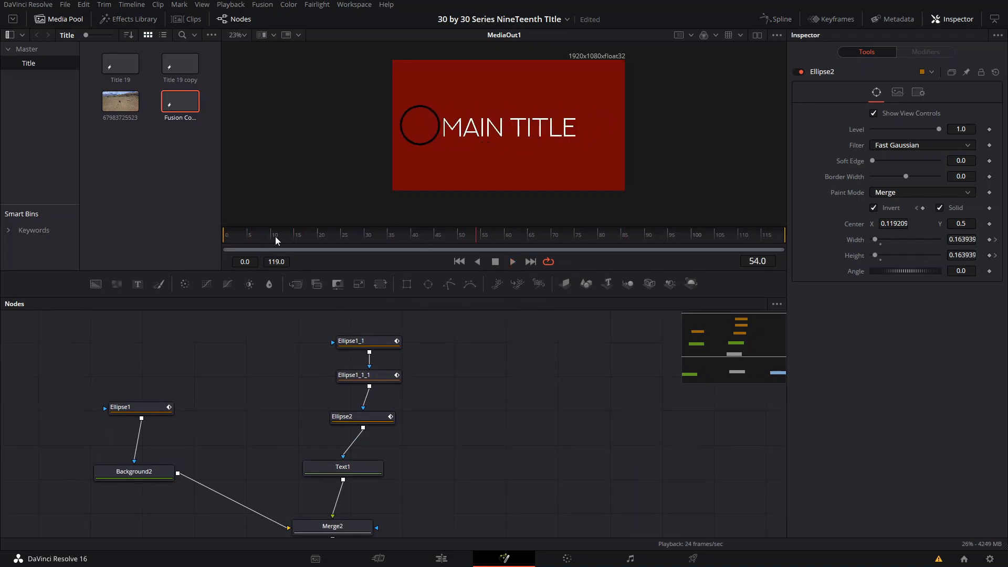
{"action": "left_click", "coordinate": [261, 233]}
{"action": "key", "text": "space"}
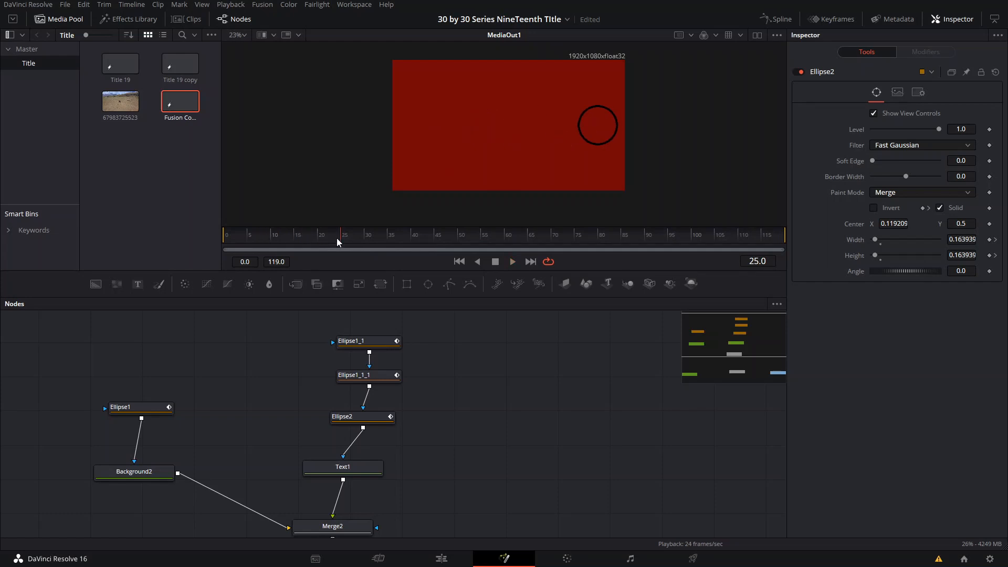
{"action": "mouse_move", "coordinate": [336, 238]}
{"action": "left_mouse_down"}
{"action": "mouse_move", "coordinate": [279, 232]}
{"action": "mouse_move", "coordinate": [329, 240]}
{"action": "left_mouse_up"}
{"action": "left_click", "coordinate": [359, 461]}
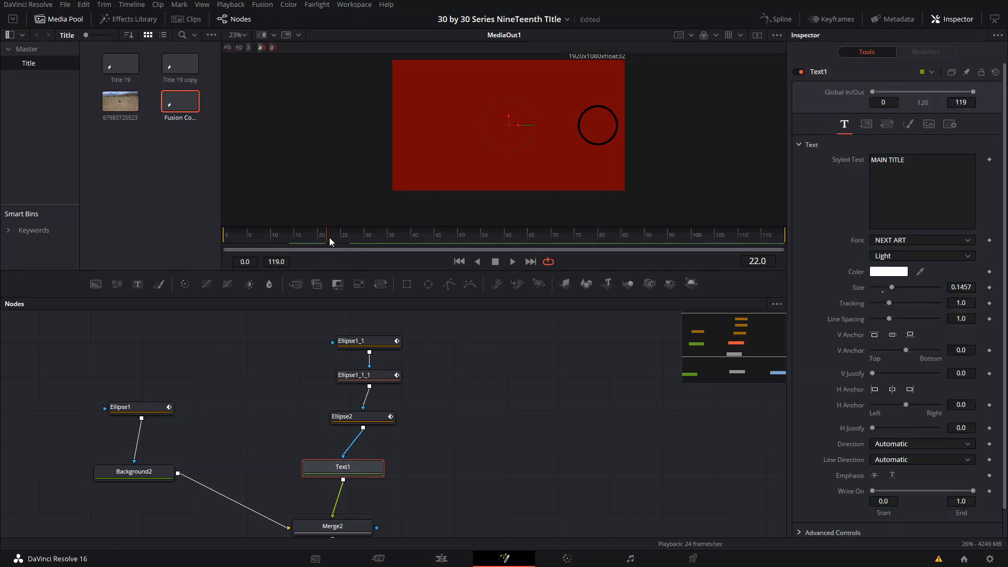
{"action": "left_click_drag", "start_coordinate": [351, 234], "coordinate": [366, 237]}
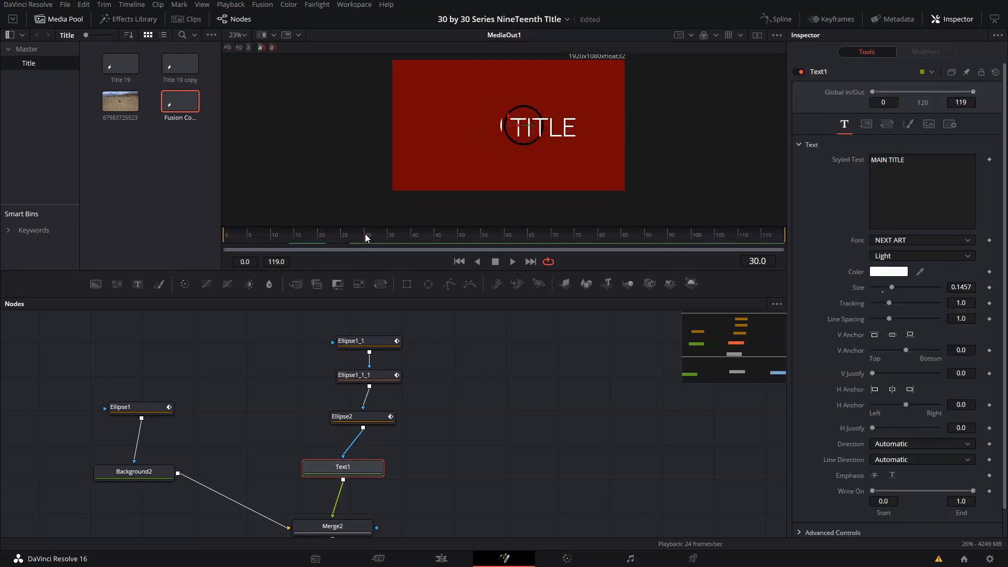
{"action": "key", "text": "Right"}
{"action": "key", "text": "Left"}
{"action": "key", "text": "Left"}
- Adjust the Ellipse1_1_1 mask's horizontal centre frame by frame from frame 27 so the text reveal follows the ring
{"action": "left_click", "coordinate": [376, 381]}
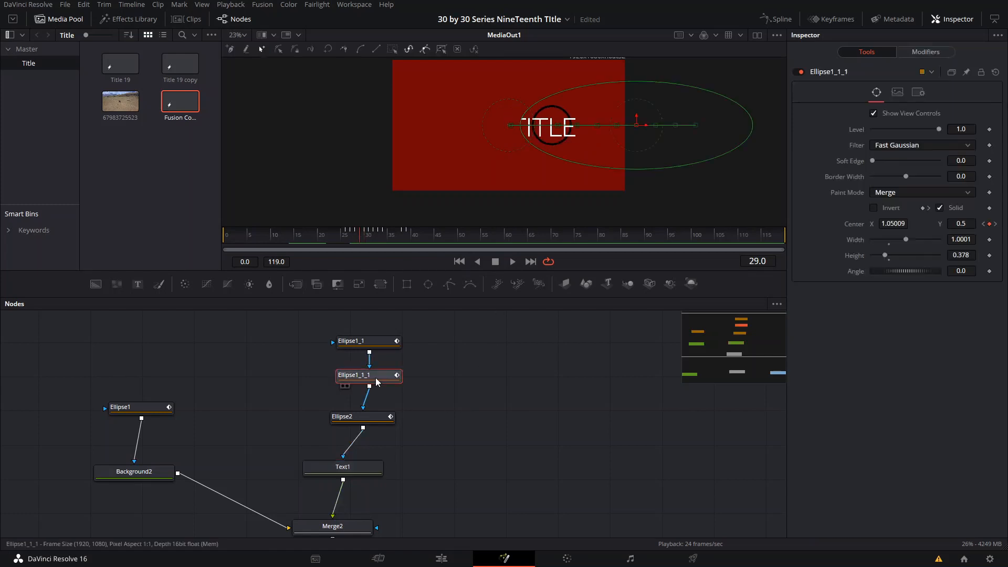
{"action": "key", "text": "Left"}
{"action": "key", "text": "Left"}
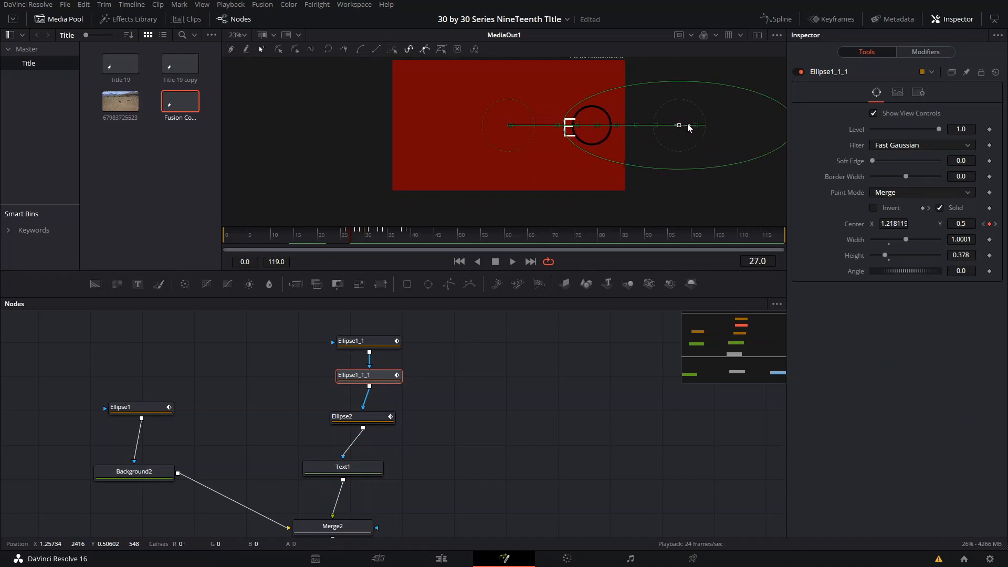
{"action": "left_click_drag", "start_coordinate": [687, 125], "coordinate": [697, 125]}
{"action": "key", "text": "Right"}
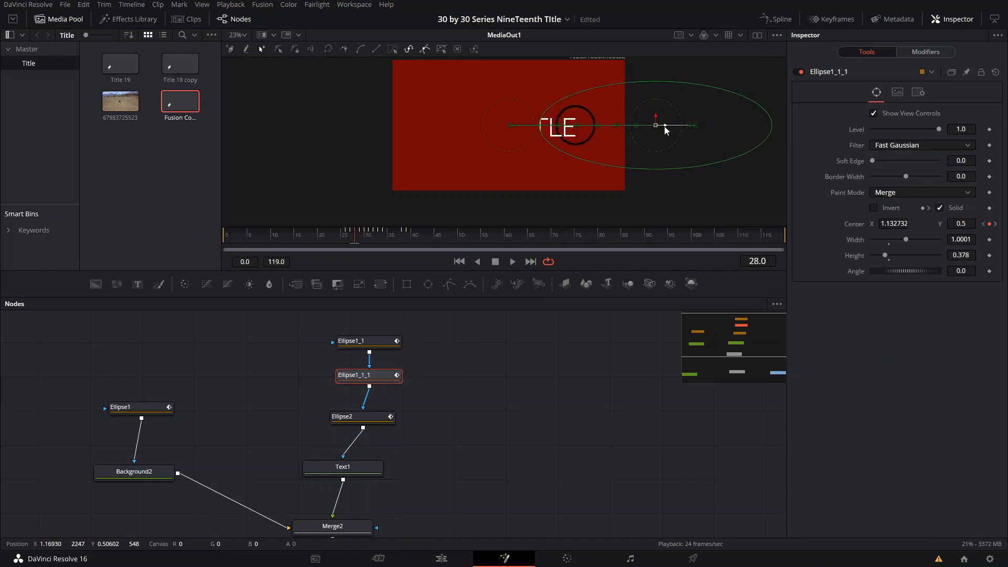
{"action": "key", "text": "Right"}
{"action": "key", "text": "Right"}
{"action": "left_click_drag", "start_coordinate": [626, 125], "coordinate": [526, 127]}
{"action": "key", "text": "Right"}
{"action": "key", "text": "Right"}
{"action": "key", "text": "Right"}
{"action": "key", "text": "Right"}
- Replay the text reveal from about frame 25 to check the adjusted mask timing
{"action": "left_click", "coordinate": [345, 235]}
{"action": "key", "text": "space"}
{"action": "left_click", "coordinate": [342, 236]}
{"action": "left_click_drag", "start_coordinate": [341, 236], "coordinate": [368, 237]}
{"action": "key", "text": "space"}
{"action": "left_click", "coordinate": [342, 236]}
{"action": "key", "text": "space"}
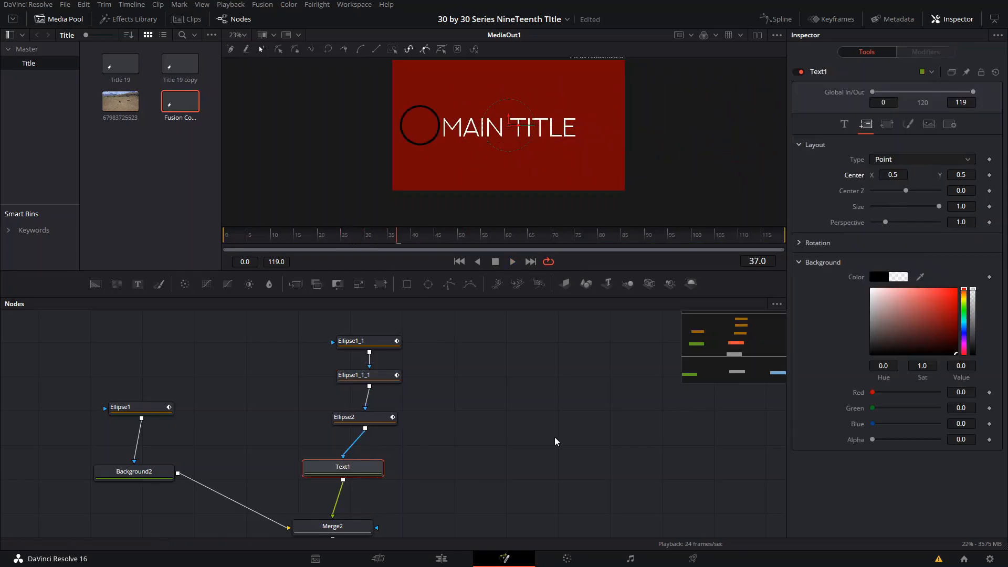
- Save the project and play the ring and title animation from near its start
{"action": "key", "text": "ctrl+s"}
{"action": "left_click_drag", "start_coordinate": [320, 239], "coordinate": [265, 241]}
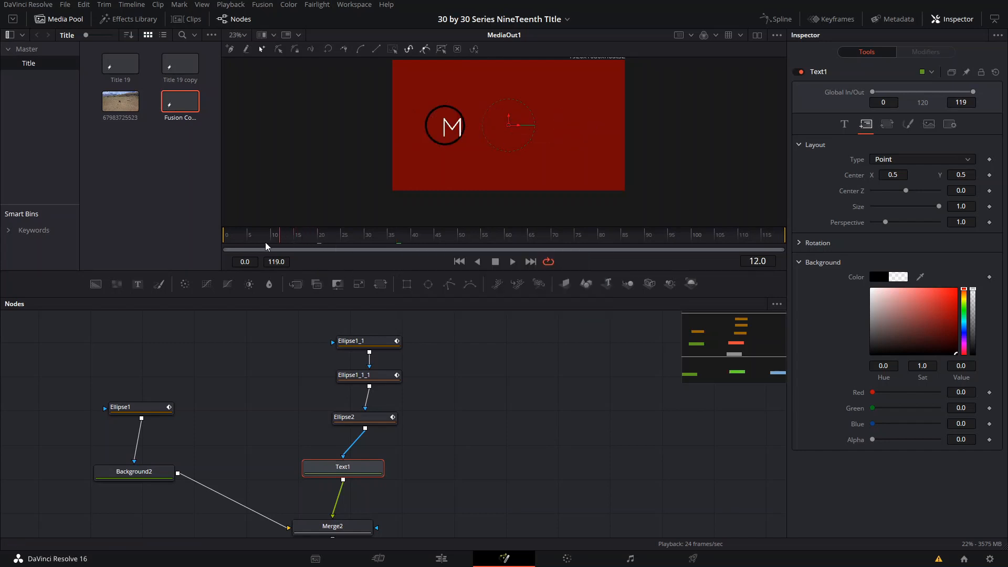
{"action": "key", "text": "space"}
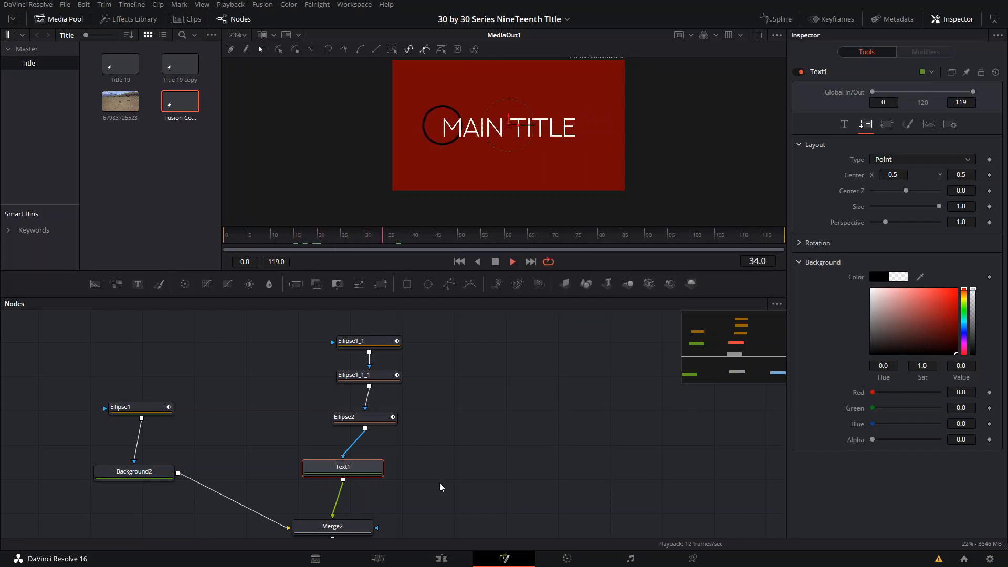
{"action": "left_click_drag", "start_coordinate": [439, 479], "coordinate": [489, 421]}
{"action": "key", "text": "space"}
- Add a Drop Shadow effect between Merge2 and Merge1
{"action": "left_click_drag", "start_coordinate": [384, 469], "coordinate": [375, 455]}
{"action": "left_click_drag", "start_coordinate": [480, 438], "coordinate": [492, 366]}
{"action": "key", "text": "shift+space"}
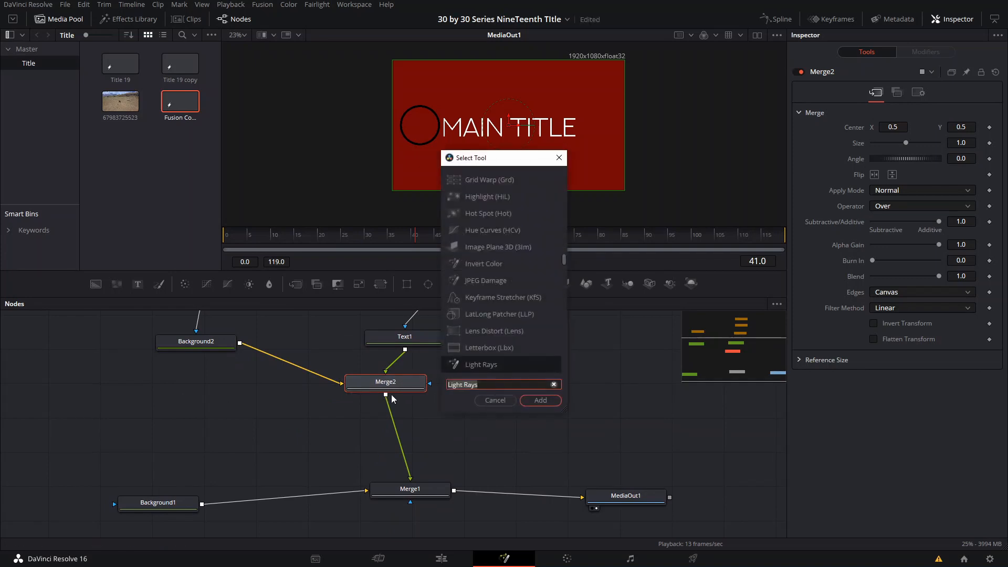
{"action": "type", "text": "DROP"}
{"action": "left_click", "coordinate": [474, 183]}
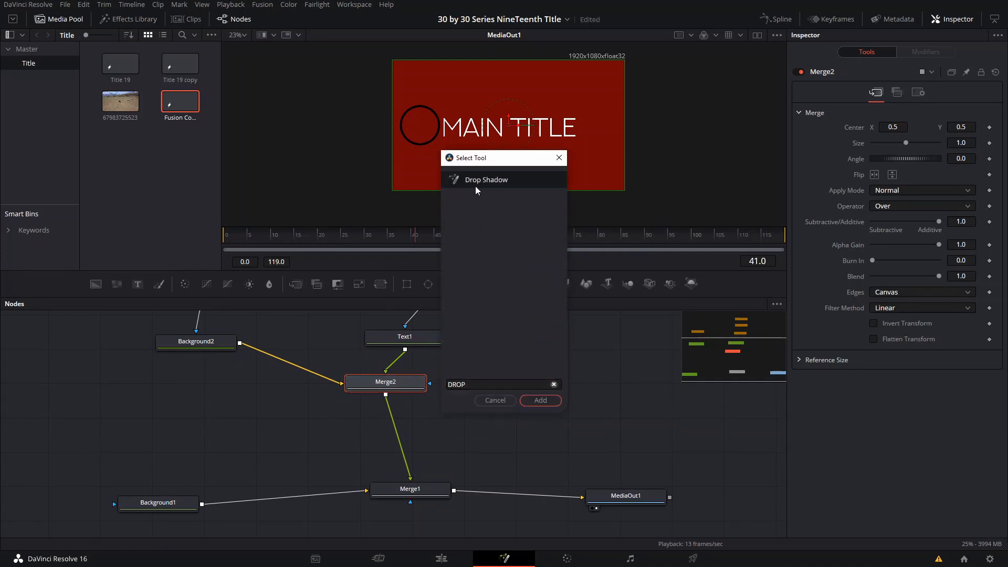
{"action": "left_click", "coordinate": [541, 401]}
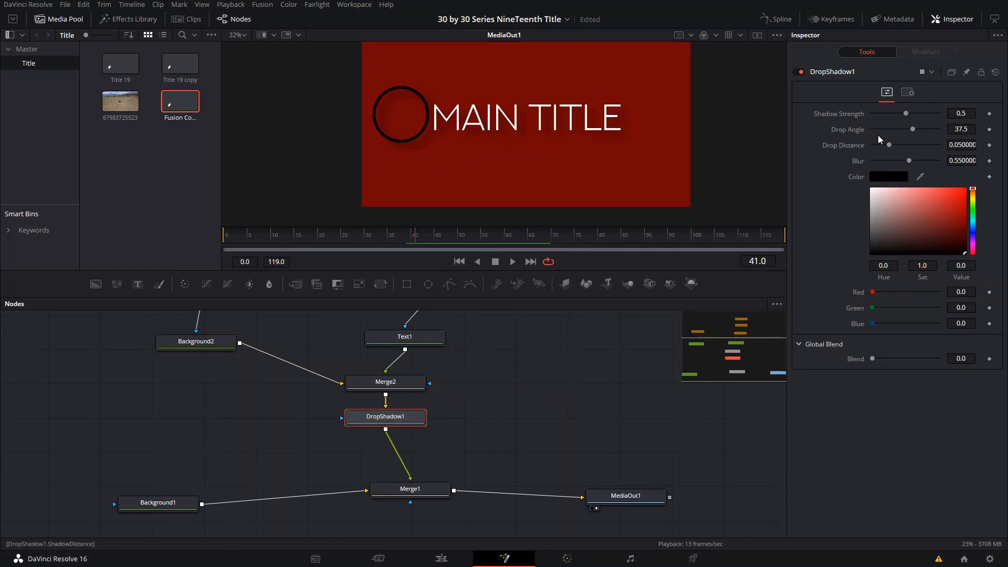
- Set the drop shadow's strength to 0.543, angle to 49.0, distance to 0.0315 and blur to 0.465
{"action": "left_click_drag", "start_coordinate": [914, 132], "coordinate": [883, 146]}
{"action": "mouse_move", "coordinate": [905, 112]}
{"action": "left_mouse_down"}
{"action": "mouse_move", "coordinate": [920, 112]}
{"action": "mouse_move", "coordinate": [895, 108]}
{"action": "mouse_move", "coordinate": [937, 109]}
{"action": "mouse_move", "coordinate": [907, 120]}
{"action": "left_mouse_up"}
{"action": "left_click_drag", "start_coordinate": [908, 160], "coordinate": [871, 153]}
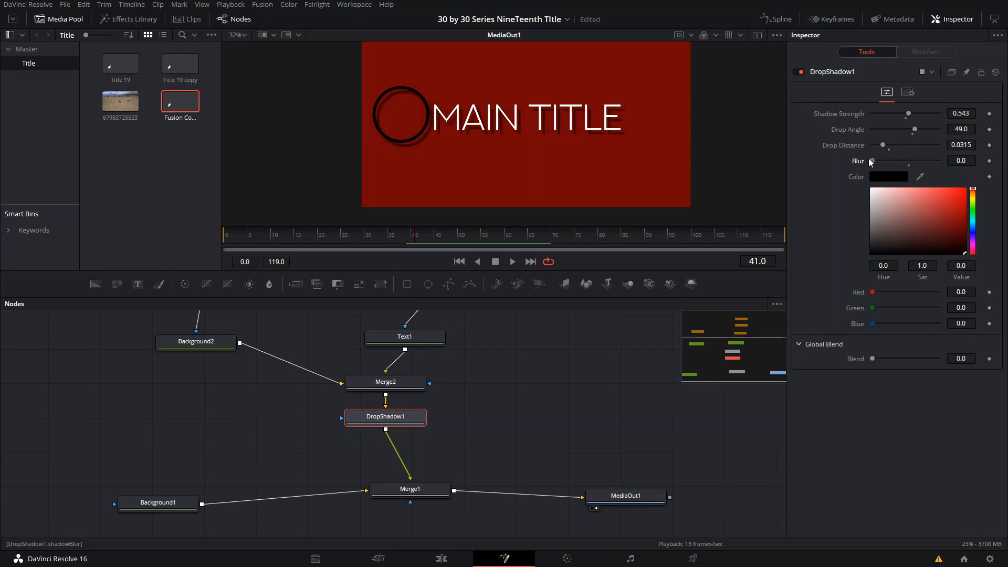
{"action": "left_click_drag", "start_coordinate": [870, 162], "coordinate": [901, 176]}
- Save the project, play the shadowed title animation from frame 2, and scrub through frames 15 to 18
{"action": "left_click_drag", "start_coordinate": [275, 241], "coordinate": [234, 233]}
{"action": "key", "text": "ctrl+s"}
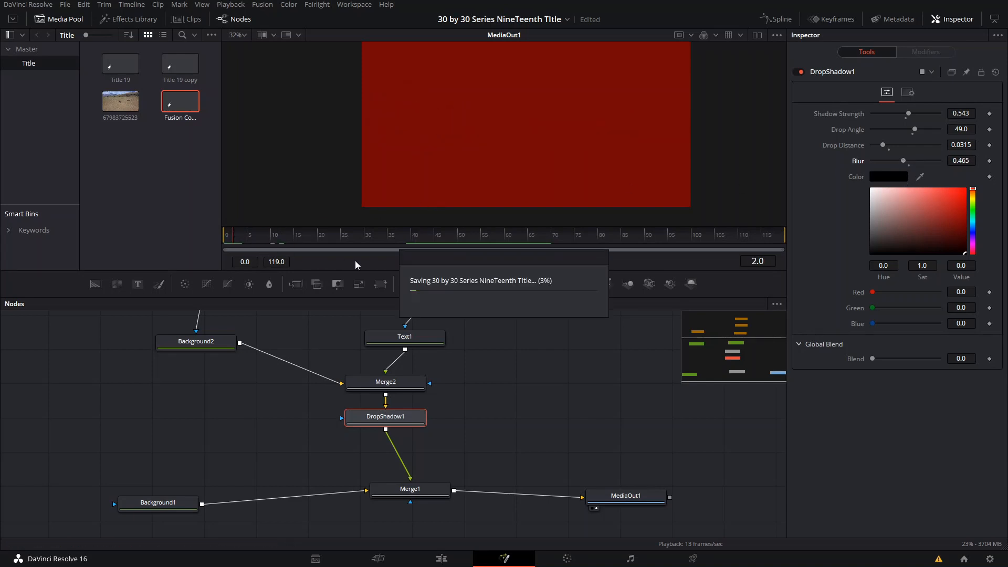
{"action": "key", "text": "space"}
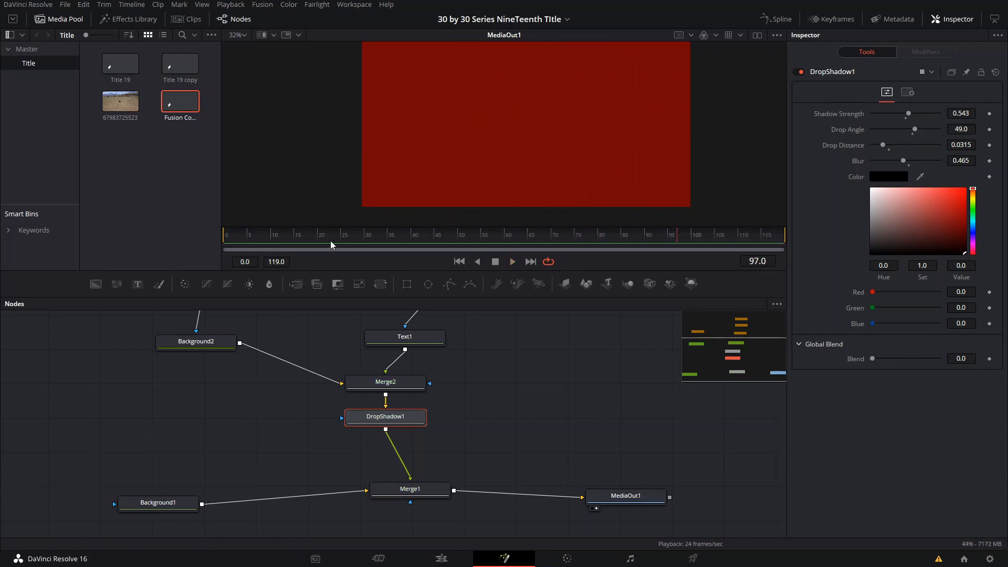
{"action": "left_click", "coordinate": [297, 242]}
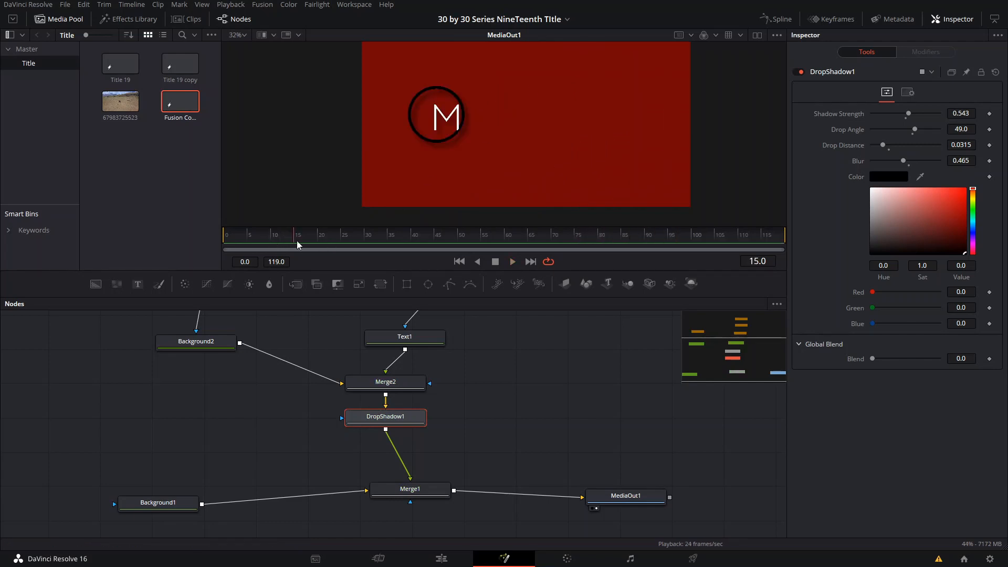
{"action": "mouse_move", "coordinate": [297, 243]}
{"action": "left_mouse_down"}
{"action": "mouse_move", "coordinate": [273, 240]}
{"action": "mouse_move", "coordinate": [360, 238]}
{"action": "mouse_move", "coordinate": [310, 233]}
{"action": "left_mouse_up"}
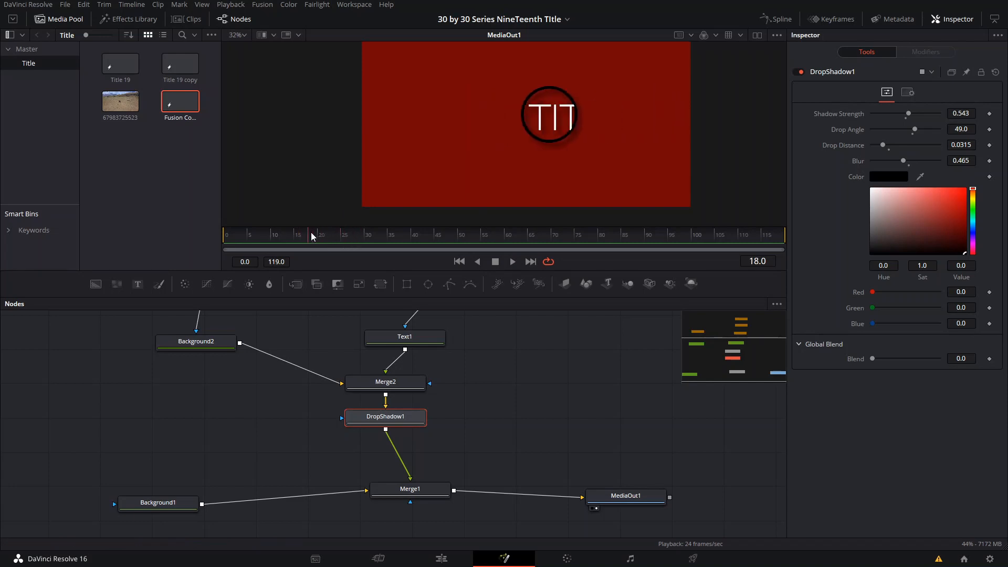
- Open the Title 19 copy composition and play its ring animation for comparison
{"action": "left_click", "coordinate": [176, 72]}
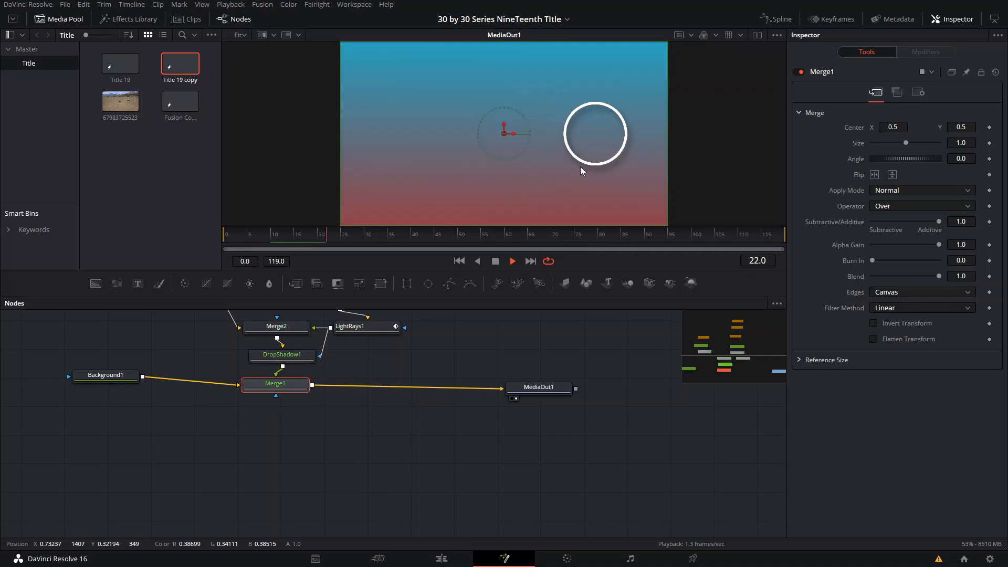
{"action": "key", "text": "space"}
{"action": "left_click_drag", "start_coordinate": [471, 365], "coordinate": [444, 314]}
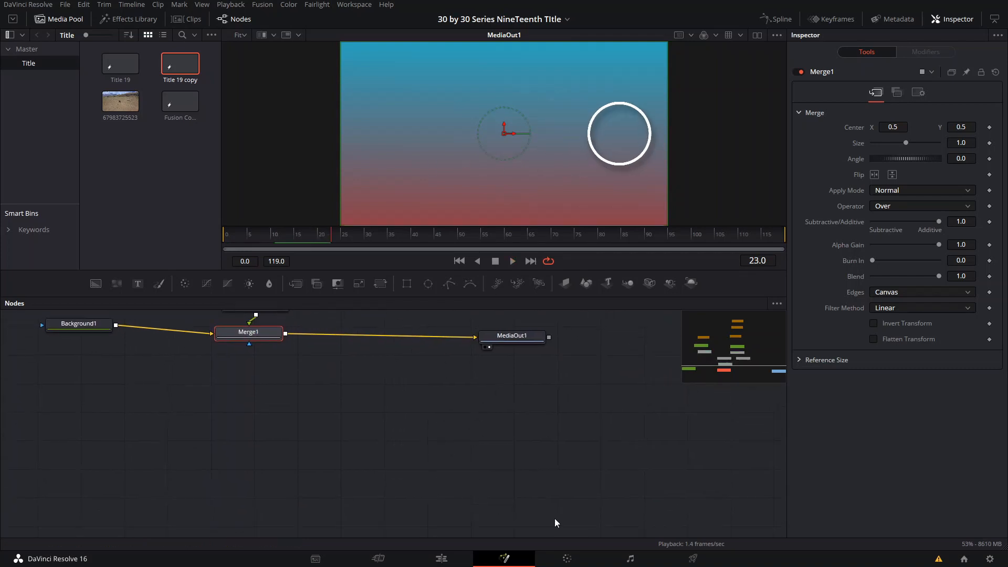
- Return to the red-background Fusion composition and replay the title from near its start
{"action": "left_click", "coordinate": [178, 101]}
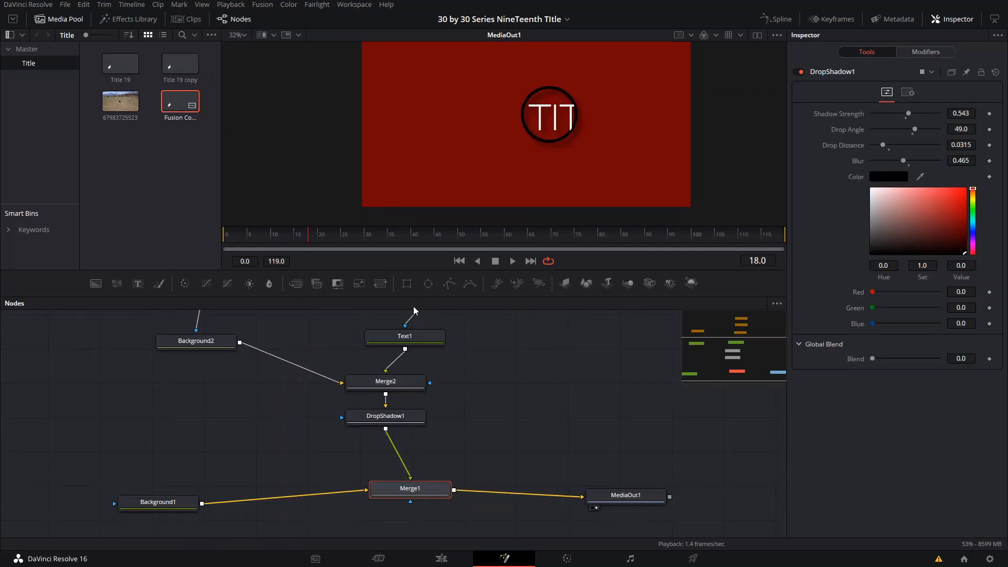
{"action": "left_click", "coordinate": [251, 235]}
{"action": "key", "text": "space"}
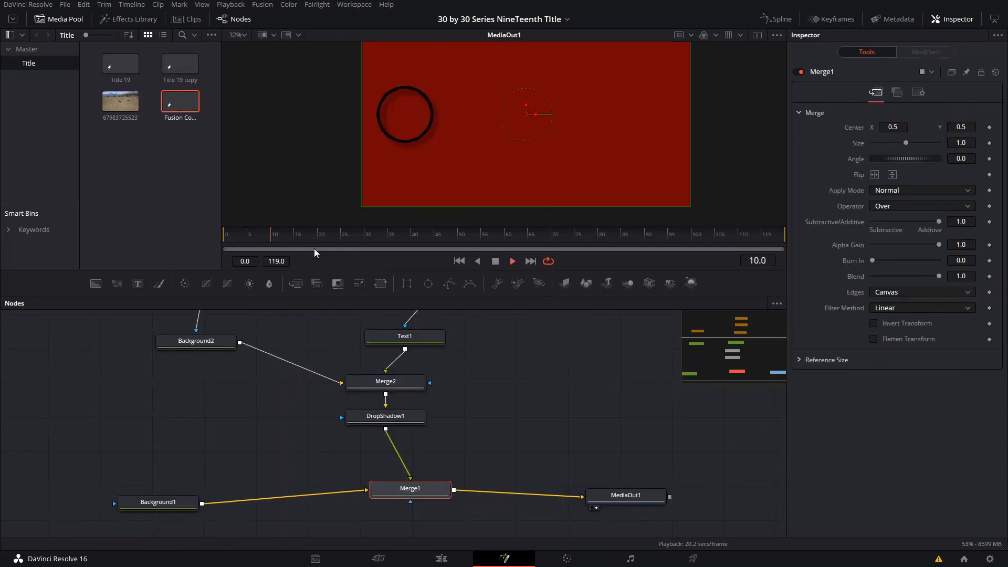
- Make Background1 fully transparent by setting its alpha to 0.0
{"action": "left_click", "coordinate": [159, 500]}
{"action": "left_click_drag", "start_coordinate": [939, 337], "coordinate": [829, 338]}
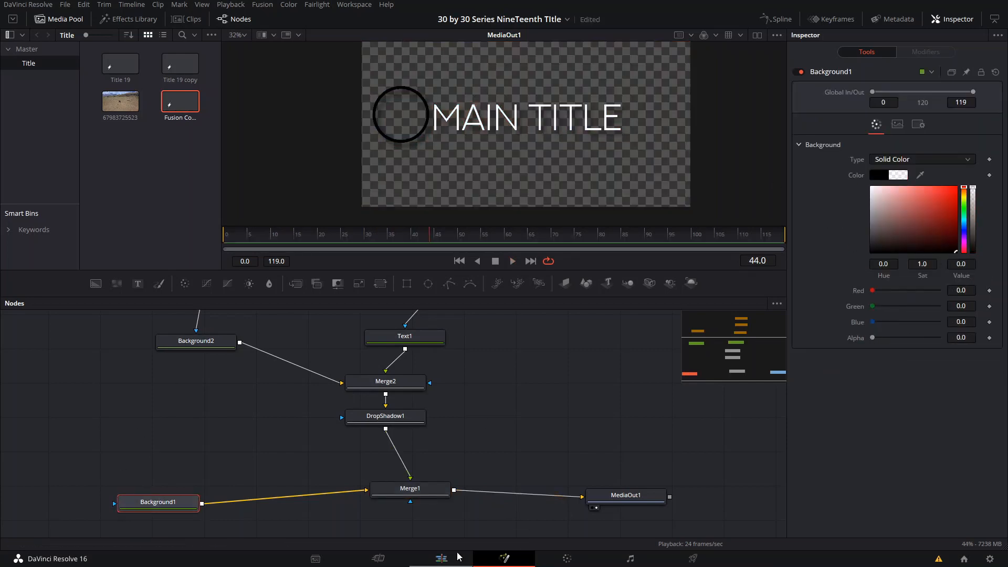
- On the Edit page, place the Fusion composition on Video 2 directly after the existing Fusion clip and play it over the footage
{"action": "left_click", "coordinate": [459, 556]}
{"action": "left_click_drag", "start_coordinate": [176, 103], "coordinate": [547, 394]}
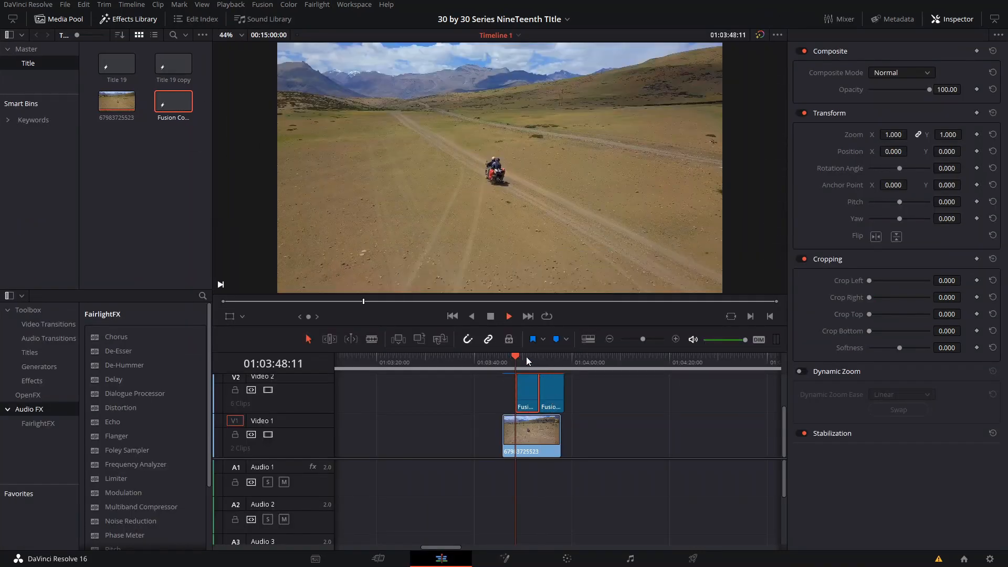
{"action": "key", "text": "space"}
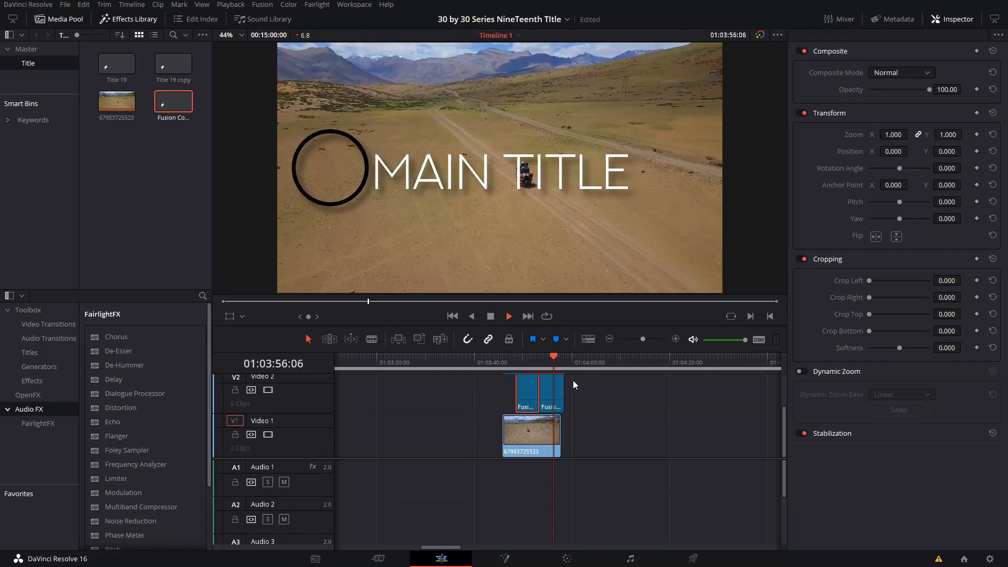
- Turn on Render Cache Color Output for the second Fusion clip on Video 2 and play the timeline from the footage's start
{"action": "right_click", "coordinate": [555, 396]}
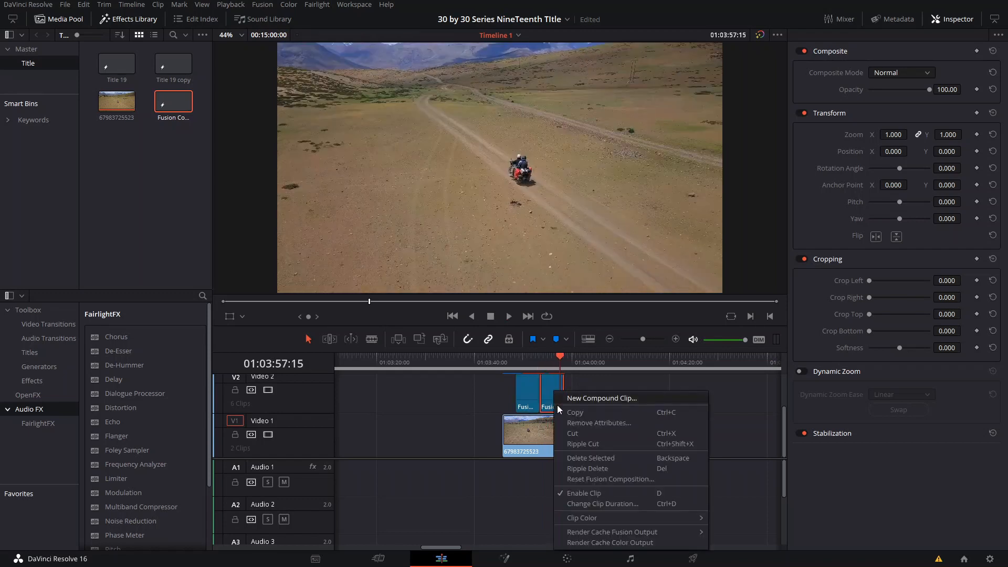
{"action": "left_click", "coordinate": [579, 544]}
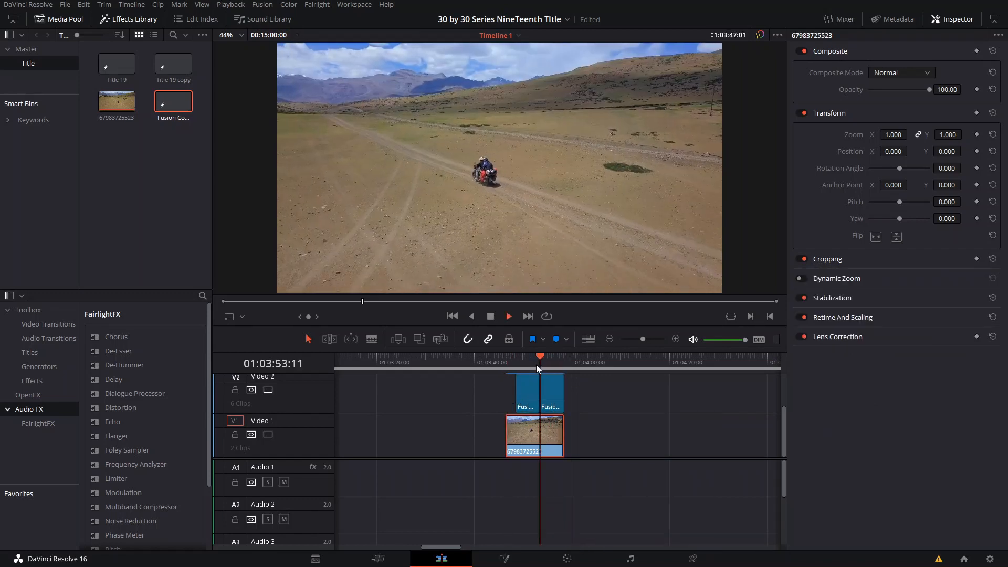
{"action": "left_click", "coordinate": [505, 367]}
{"action": "key", "text": "space"}
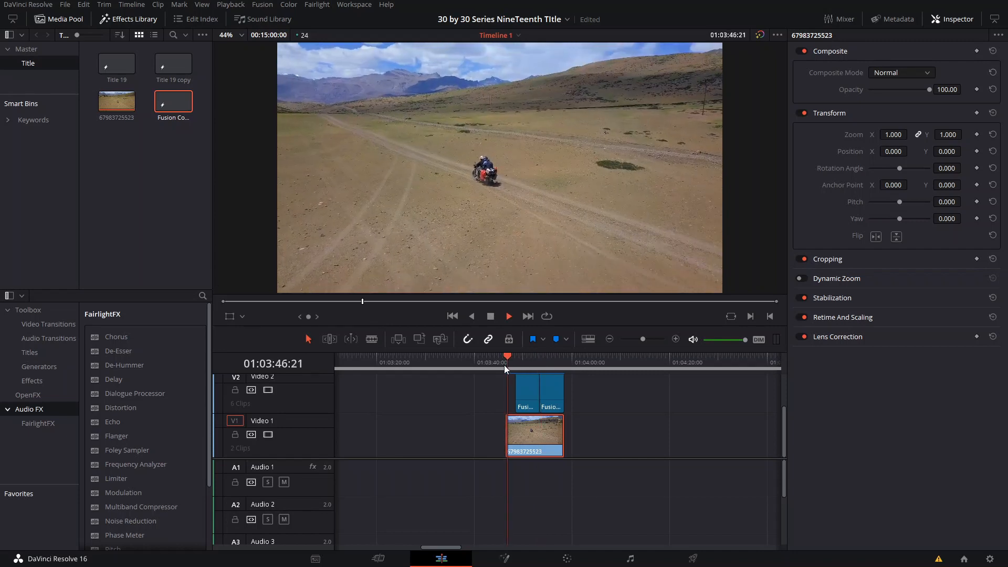